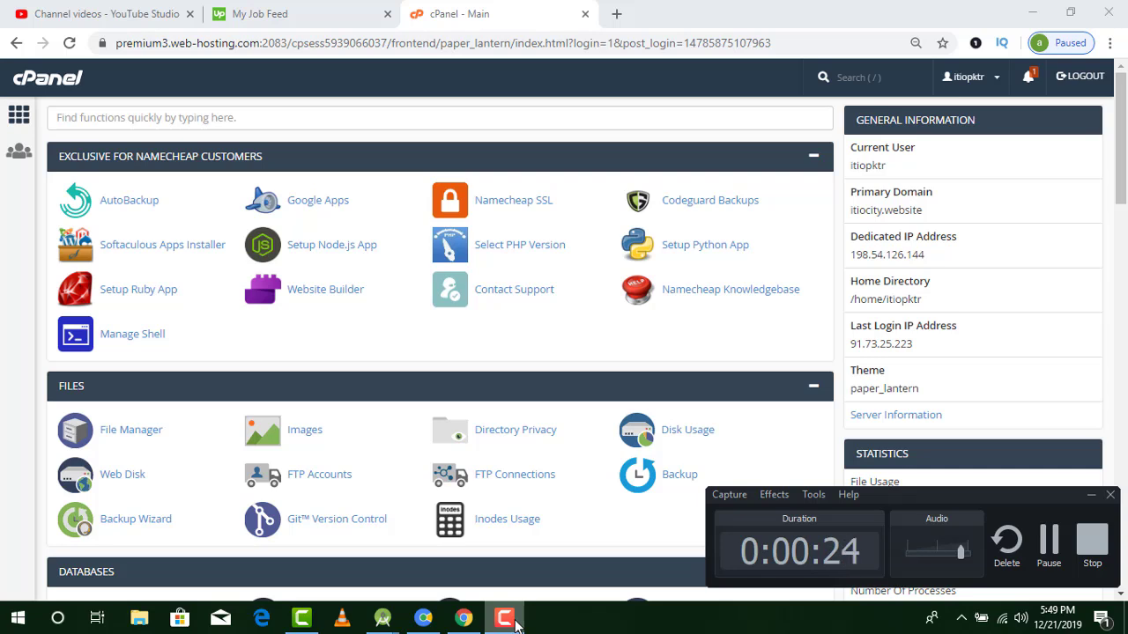
Step: Create a subdomain named Astra under the itiocity.website domain, keeping the suggested document root
left_click_drag(1122, 114, 1119, 274)
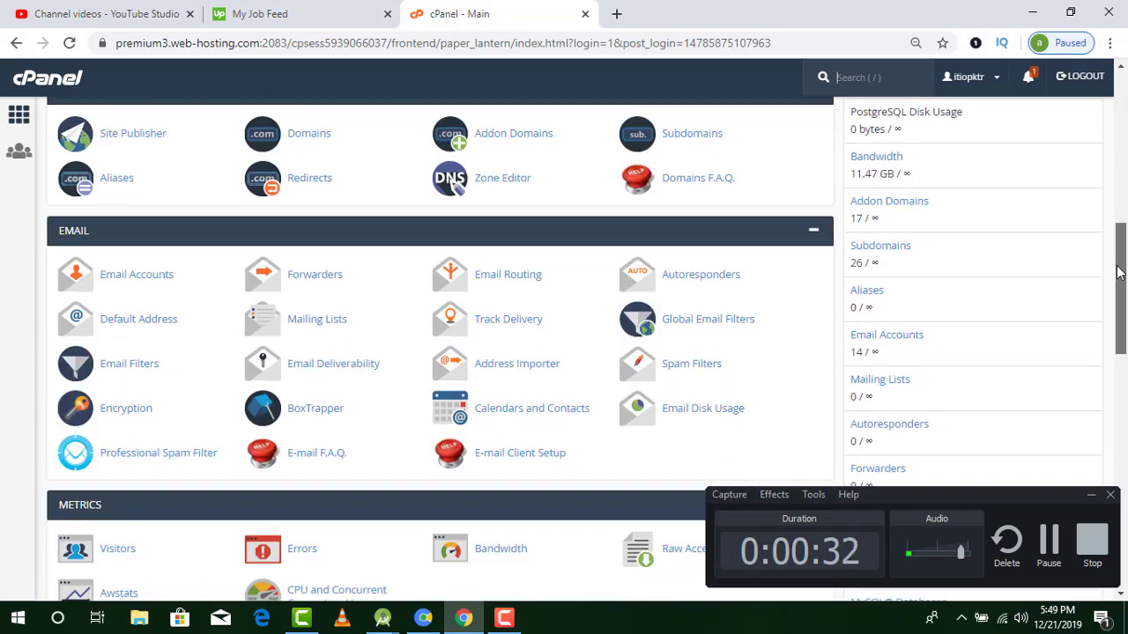
left_click(689, 137)
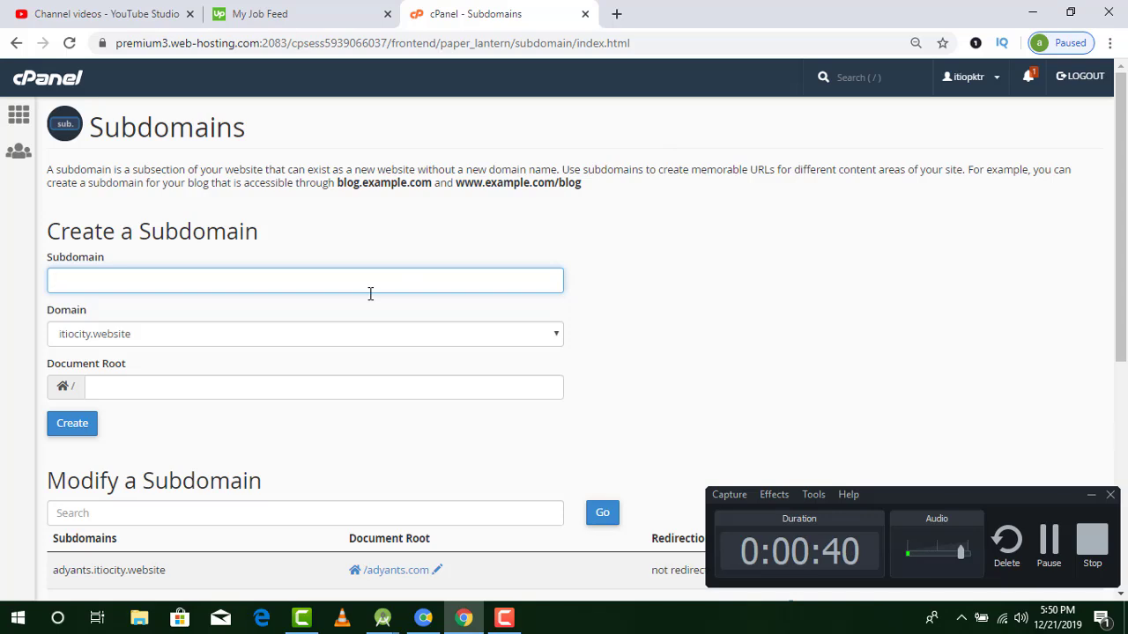
type("Astra")
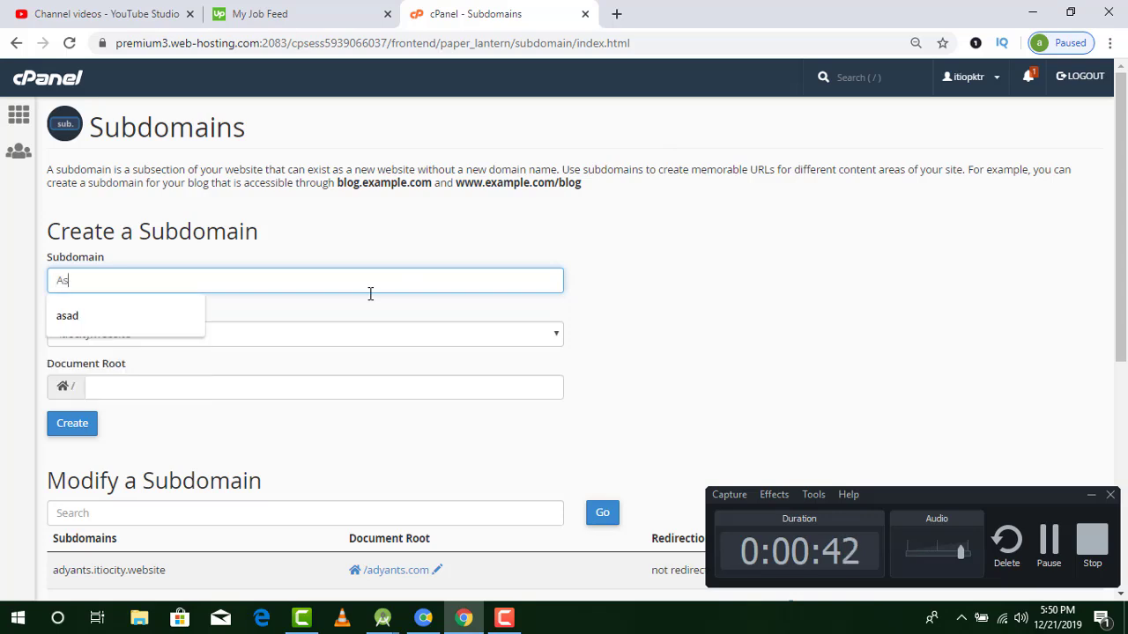
left_click(324, 396)
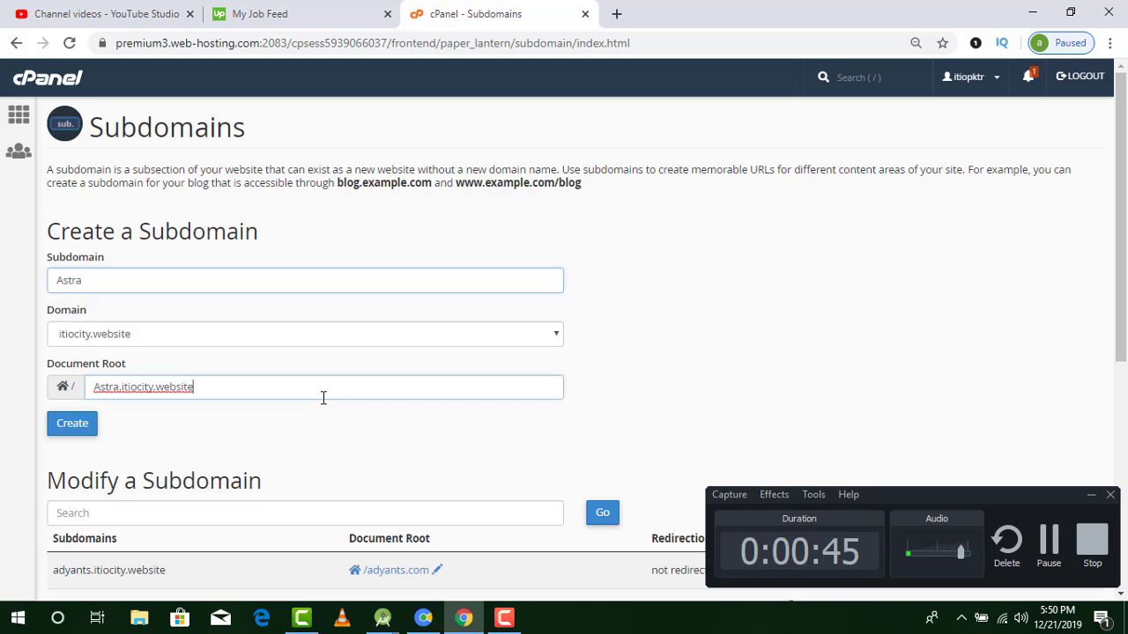
left_click(72, 425)
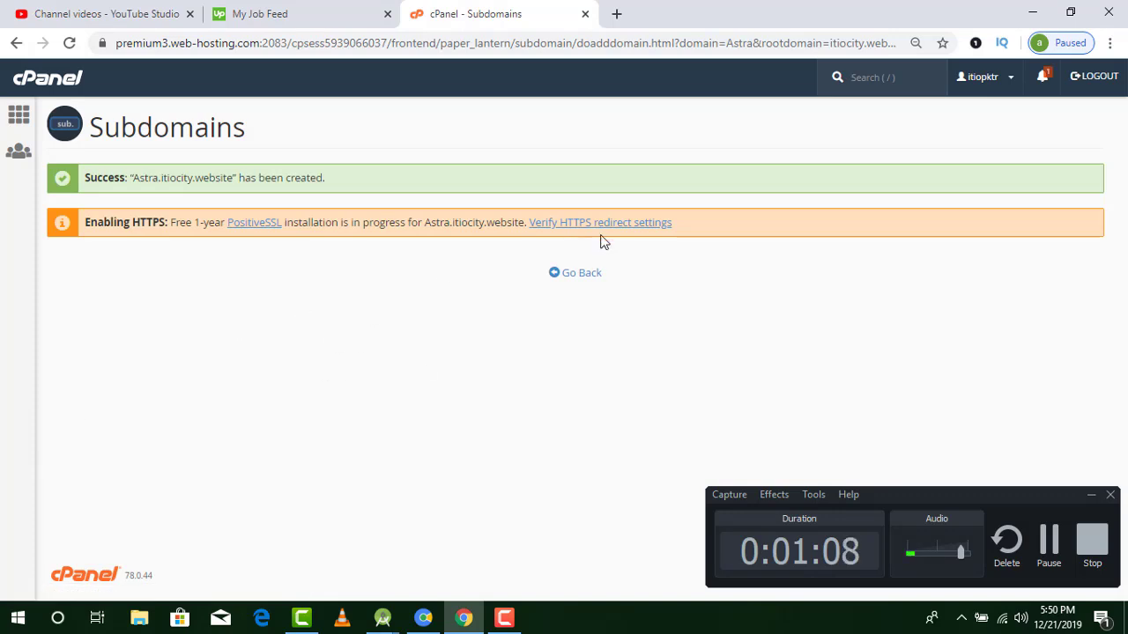
left_click(582, 279)
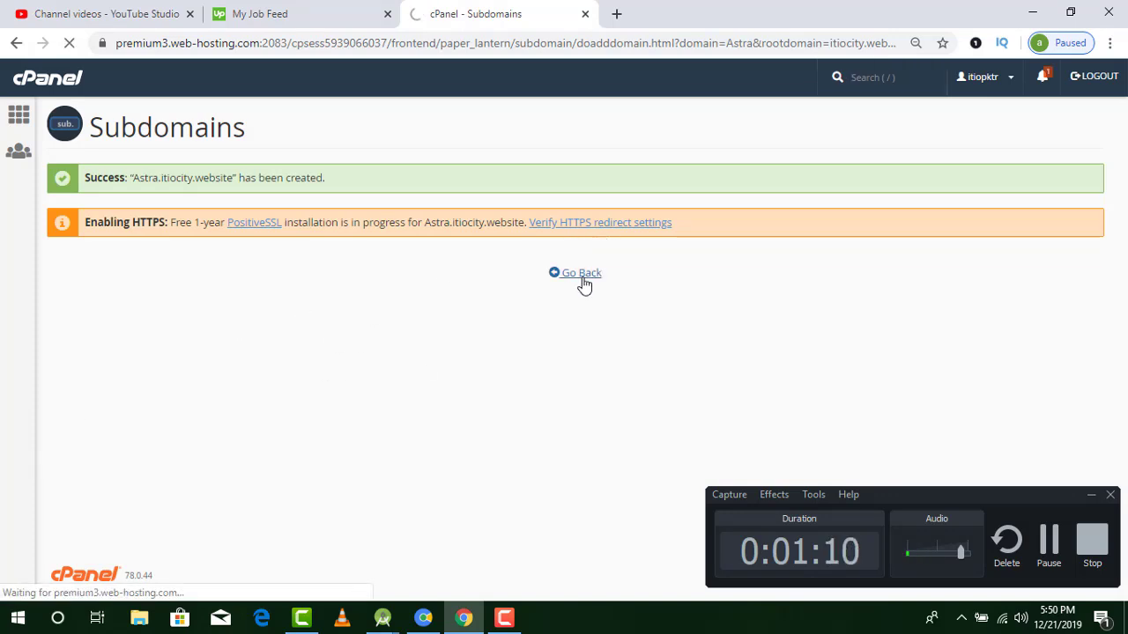
Step: Open the WordPress installation form in the Softaculous apps installer from the cPanel home page
left_click(64, 86)
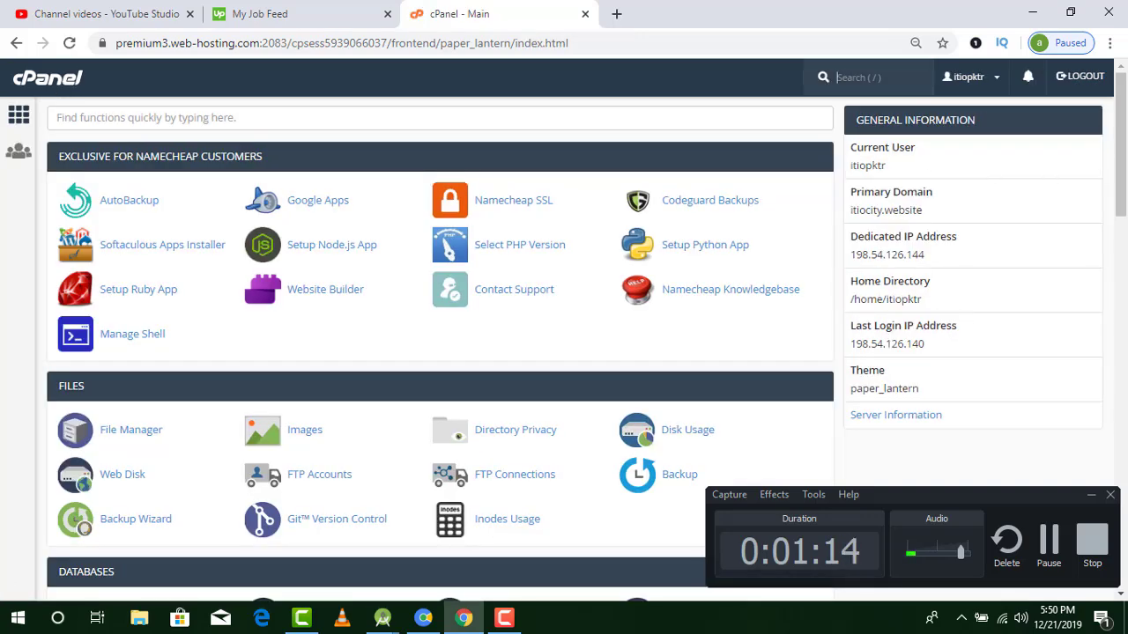
scroll(1126, 181, "down", 2)
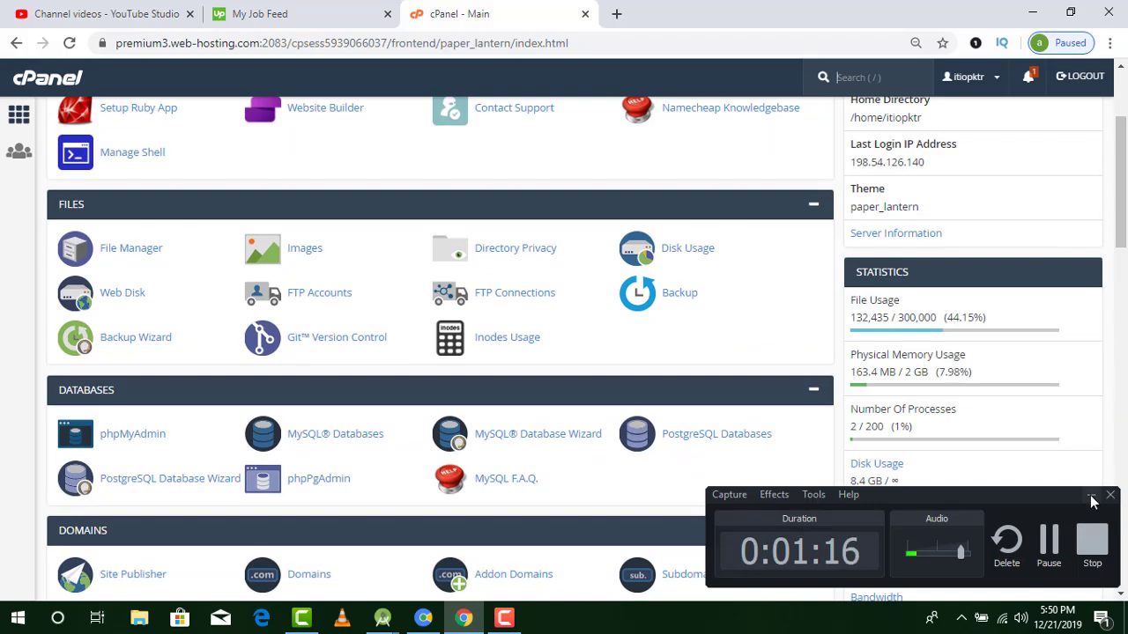
left_click(1091, 494)
scroll(440, 353, "down", 10)
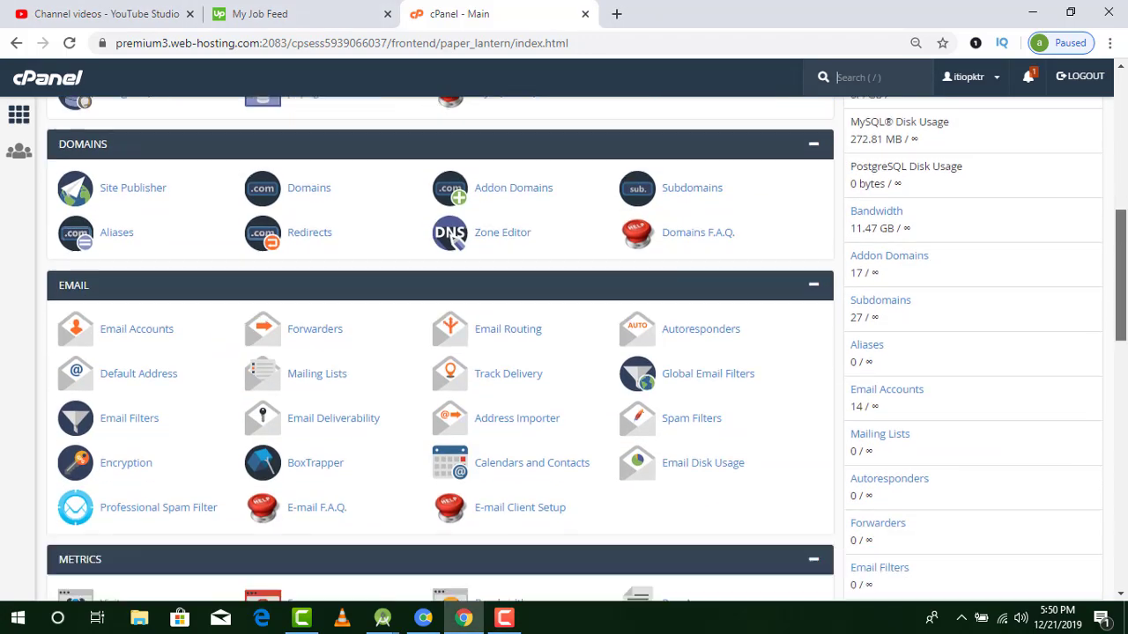
scroll(440, 352, "down", 7)
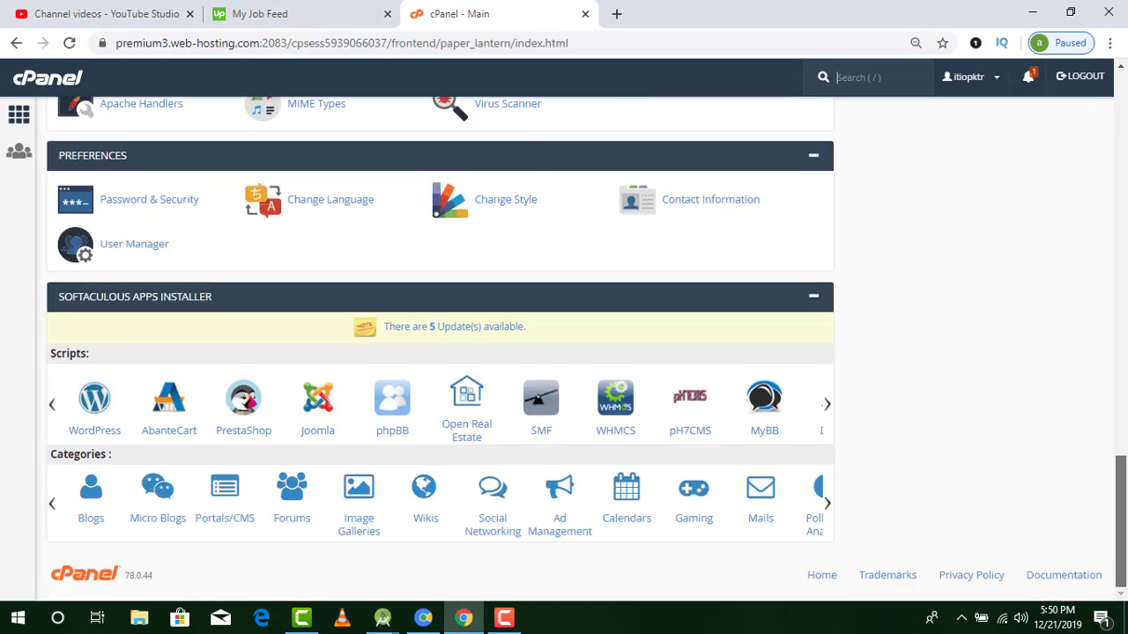
left_click(100, 403)
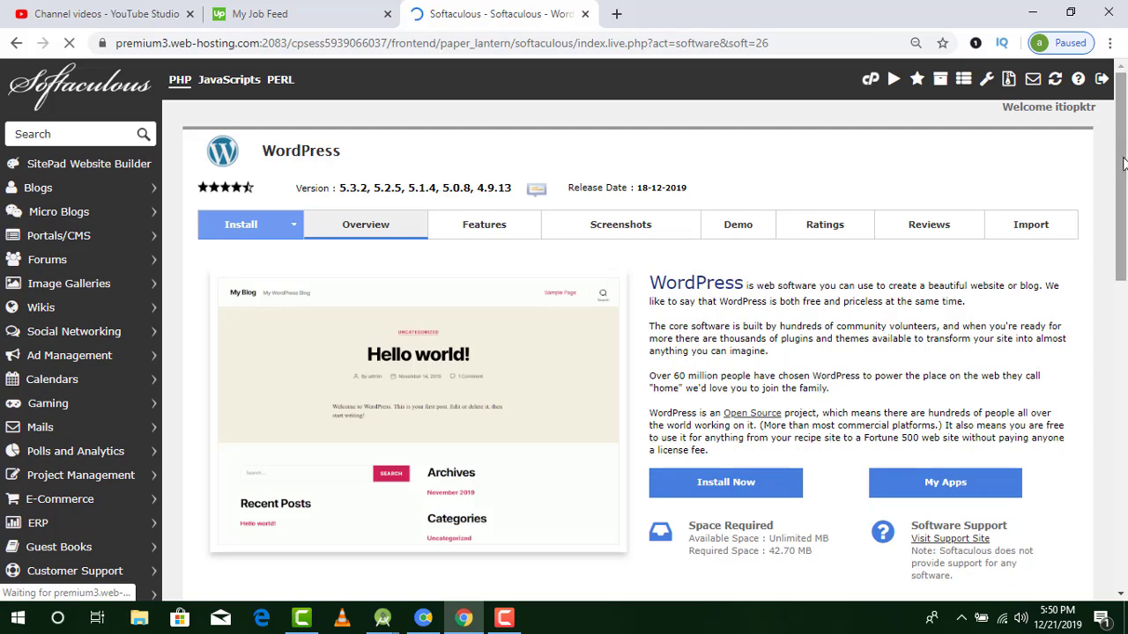
scroll(102, 404, "down", 2)
scroll(778, 272, "down", 1)
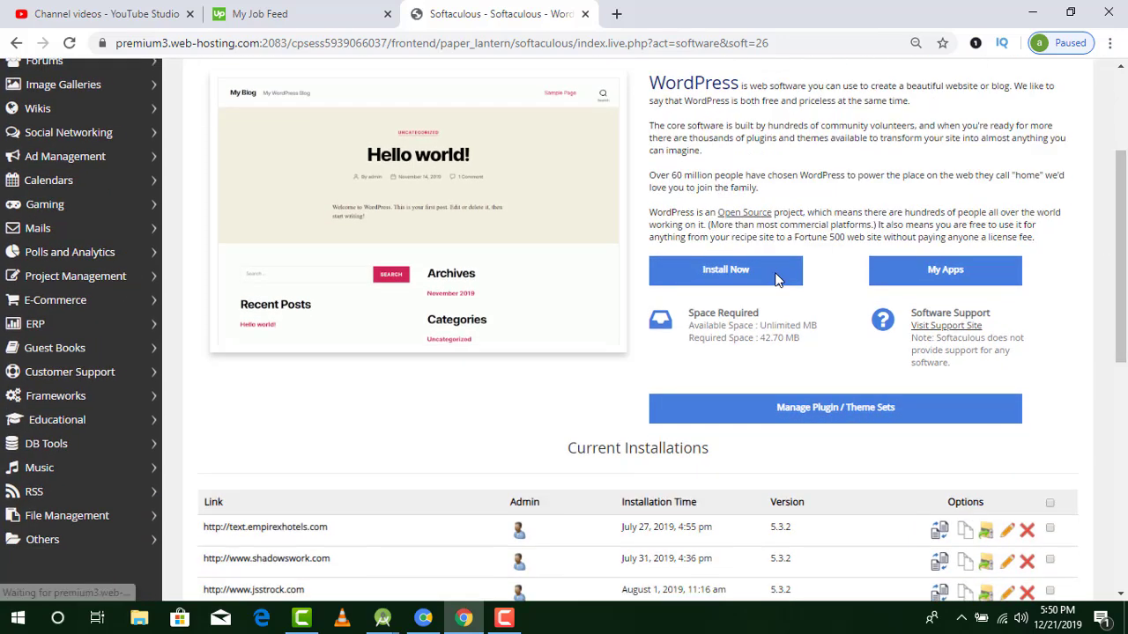
left_click(730, 273)
Step: Set the WordPress installation domain to astra.itiocity.website and start the installation with the default site settings
left_click(815, 183)
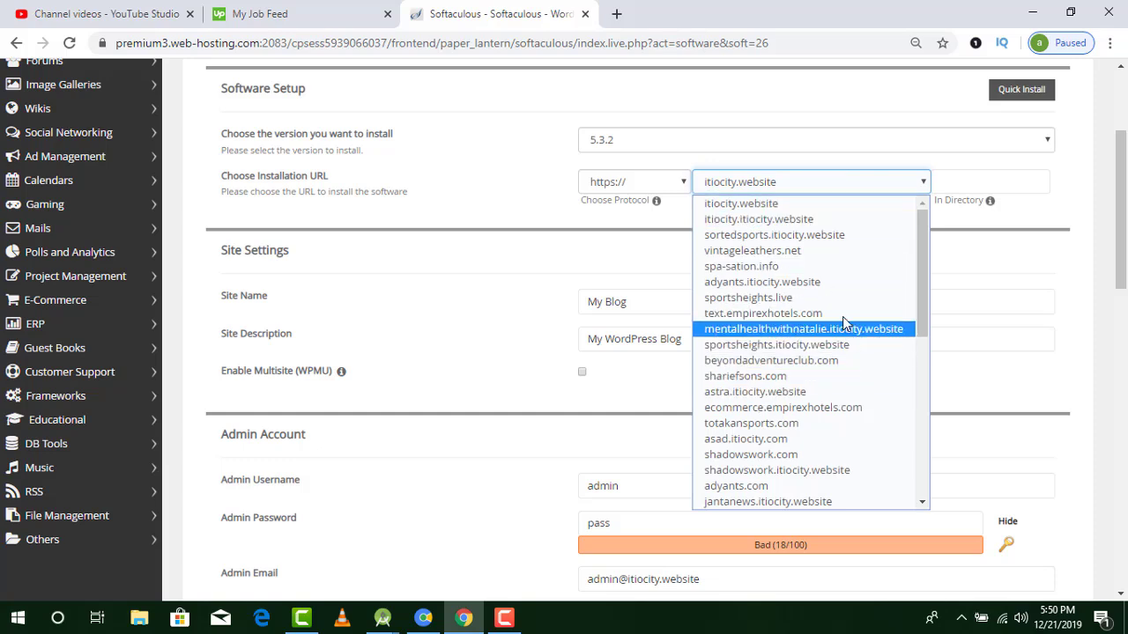
left_click_drag(922, 267, 919, 447)
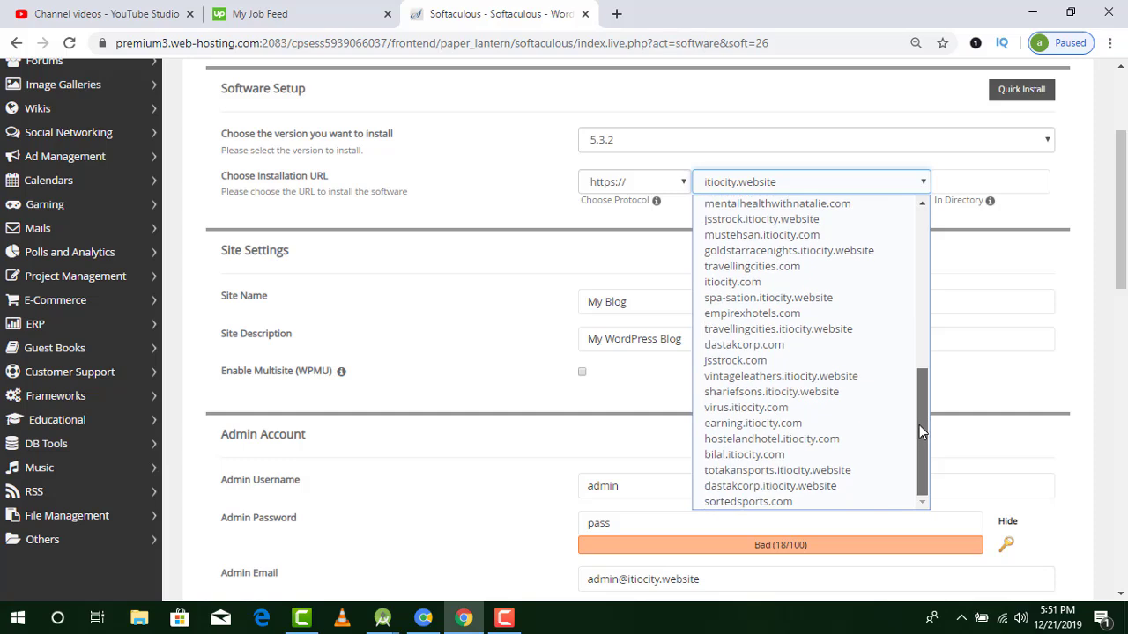
left_click_drag(919, 426, 924, 305)
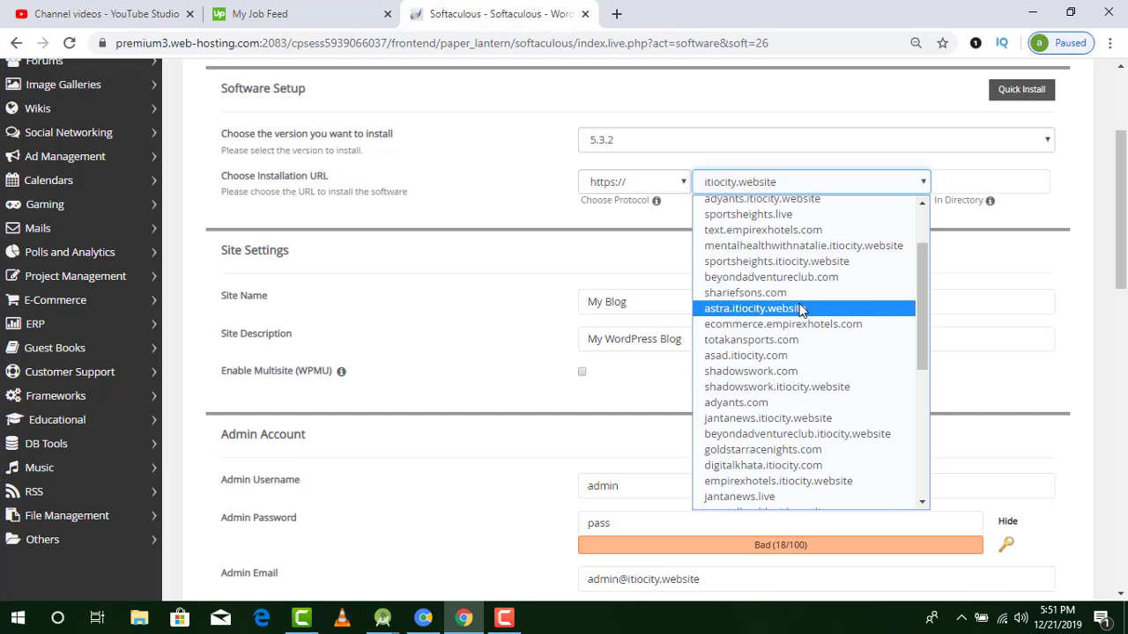
left_click(802, 310)
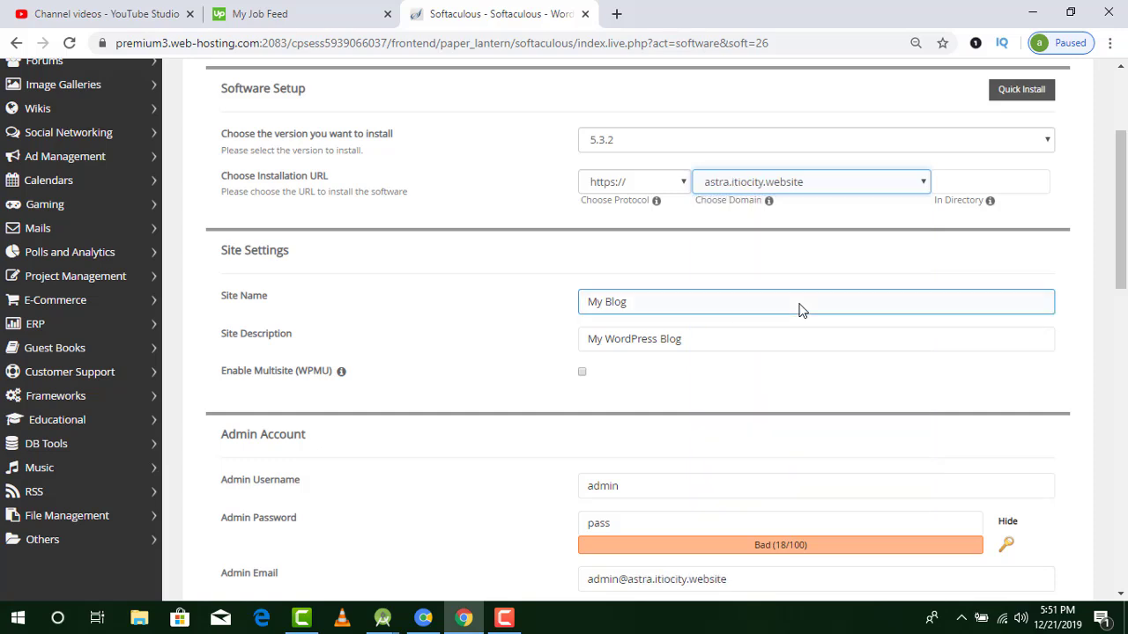
left_click(881, 192)
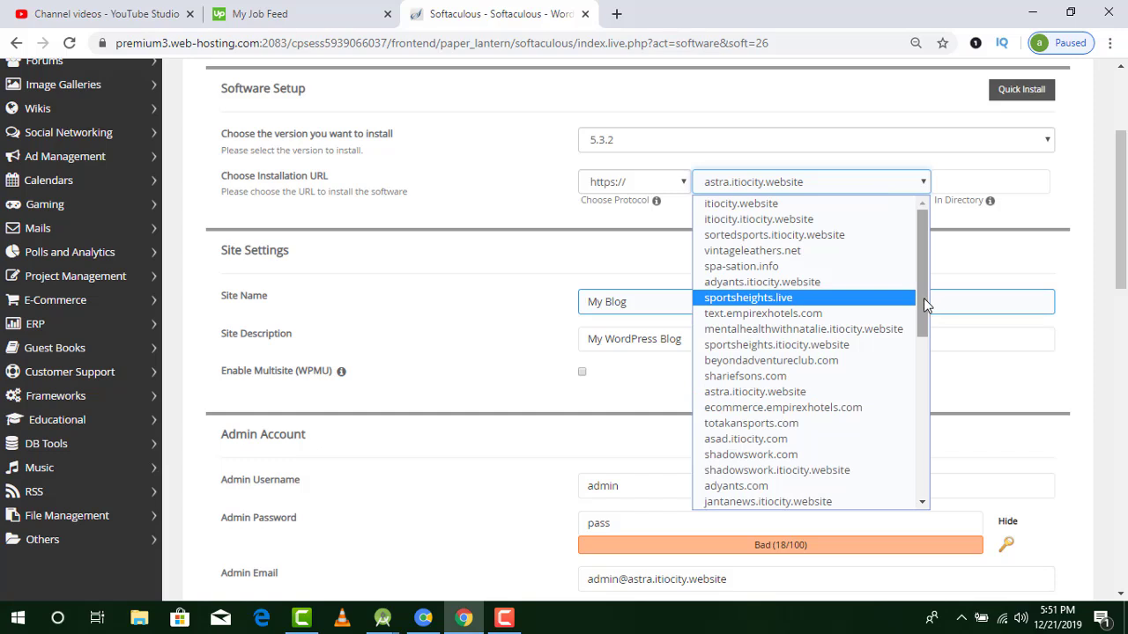
left_click_drag(922, 300, 923, 305)
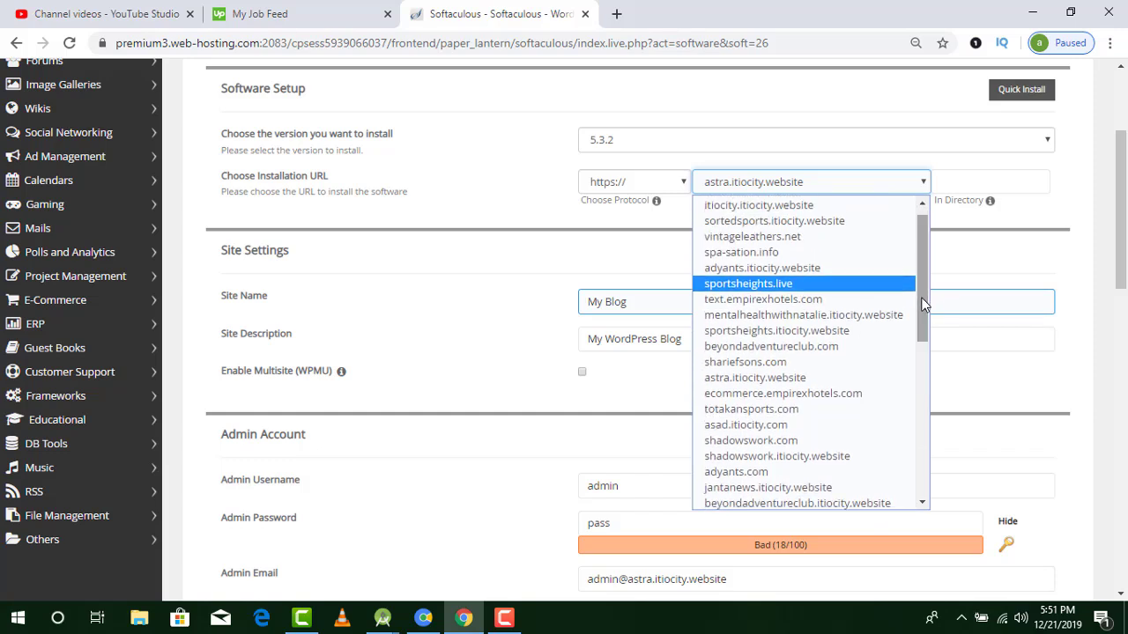
left_click(753, 379)
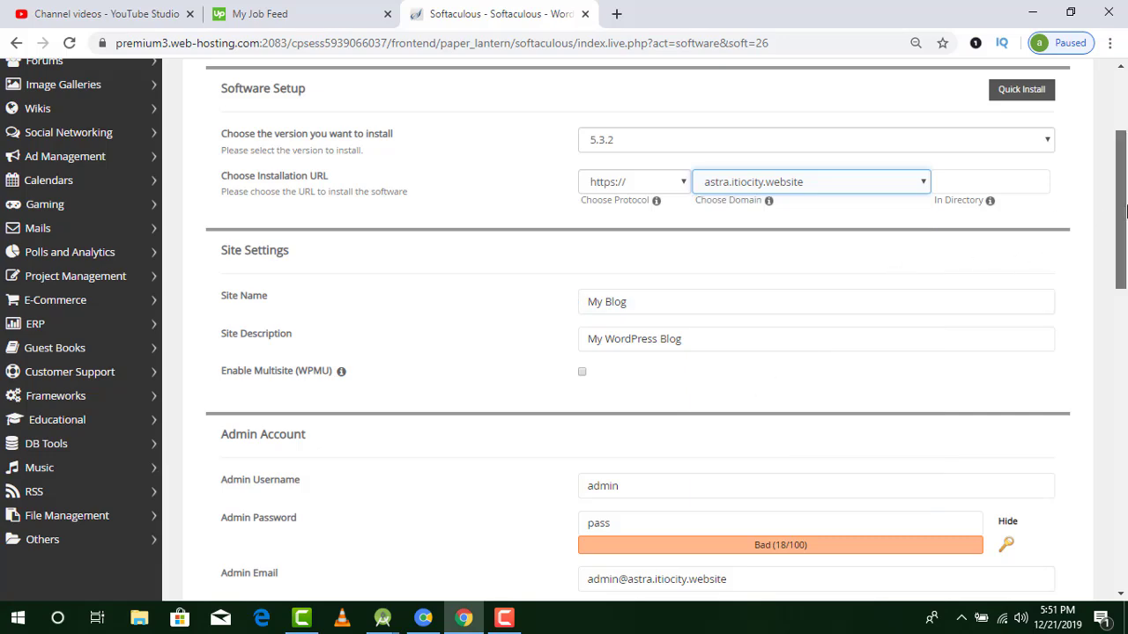
left_click_drag(1120, 209, 1121, 476)
left_click(620, 539)
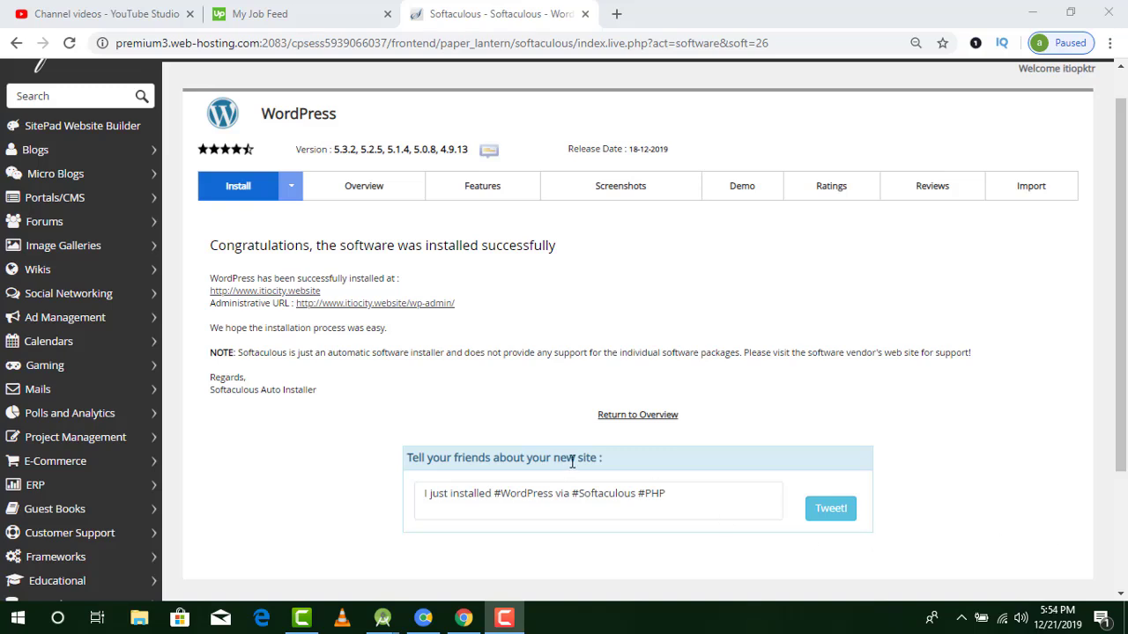
Step: View the newly installed WordPress site's front page from top to bottom
left_click(282, 291)
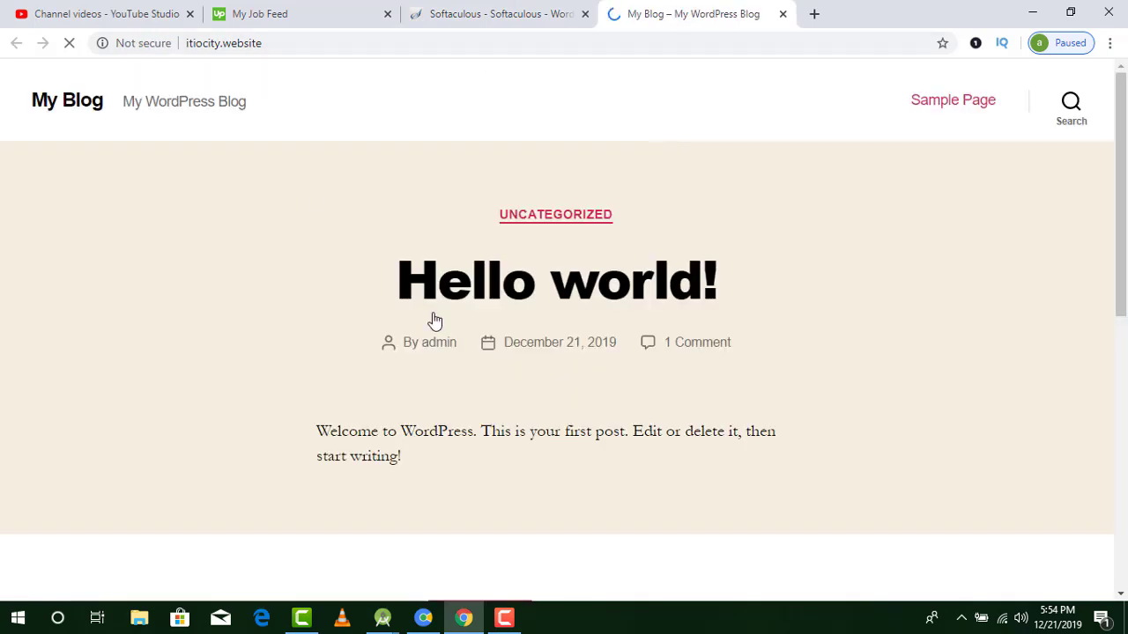
left_click_drag(1120, 264, 1121, 555)
key("Home")
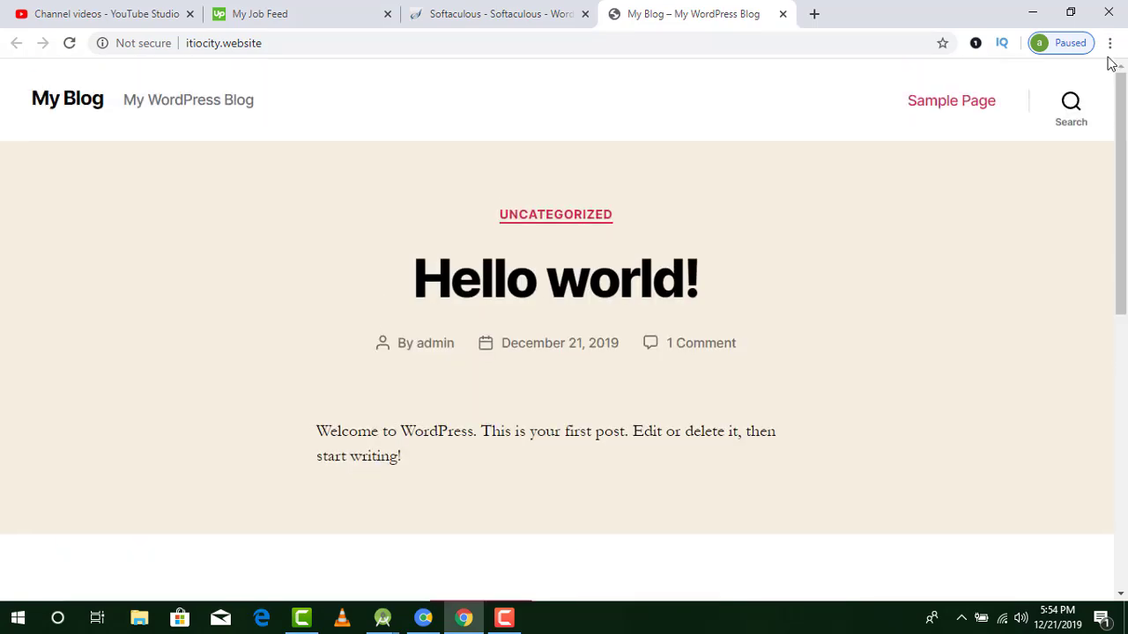
Step: Open the new site's WordPress admin dashboard from the installation result page and show its installed plugins
left_click(504, 9)
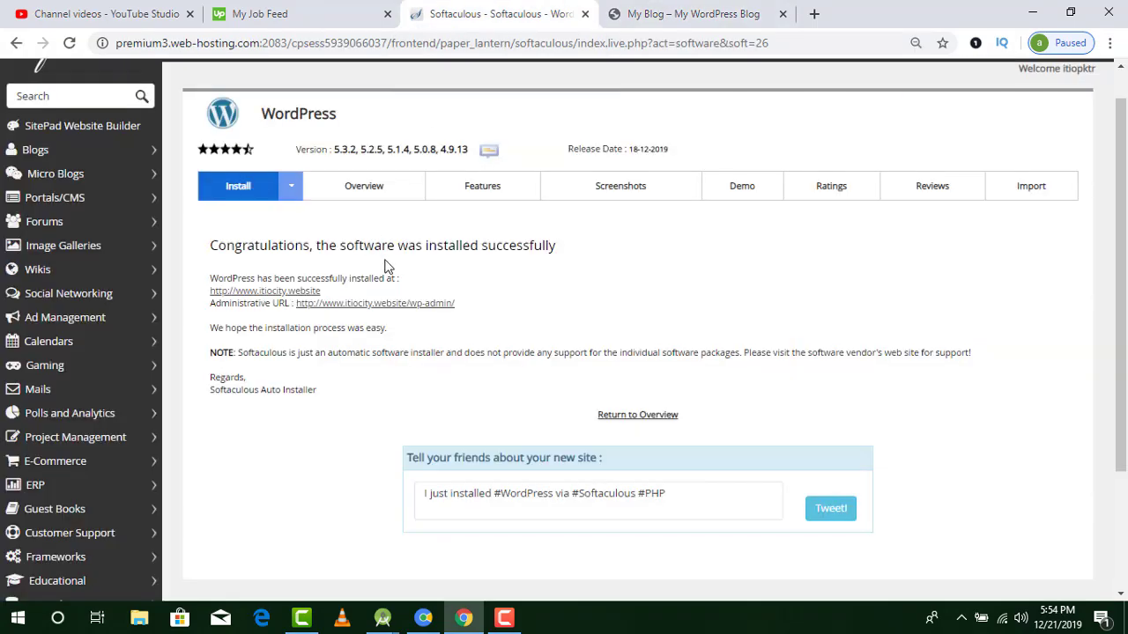
left_click(402, 308)
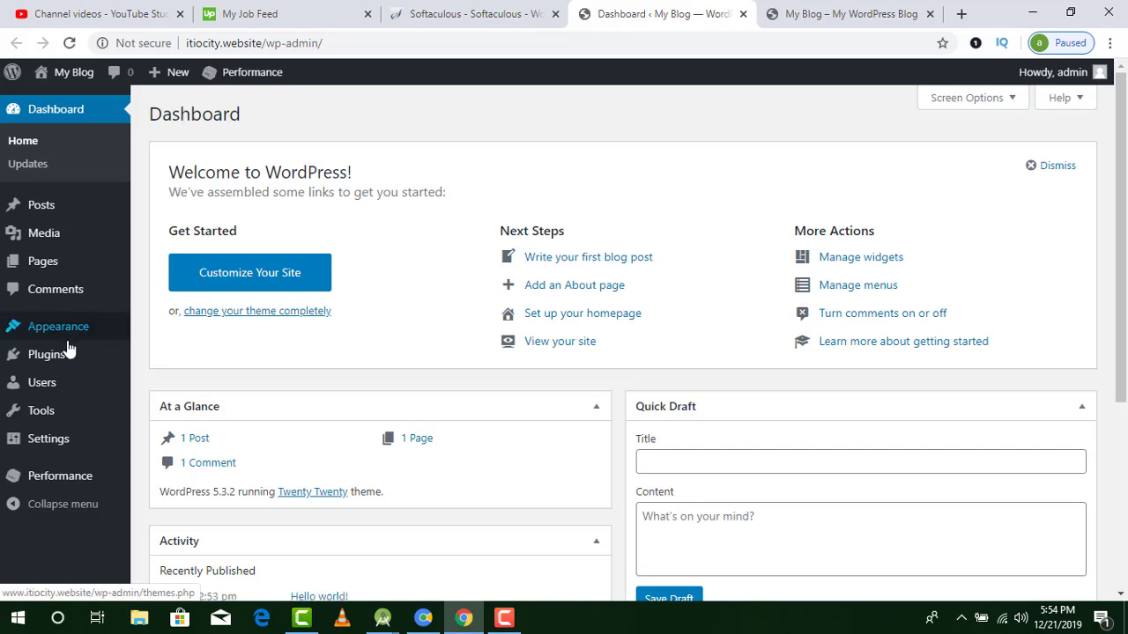
mouse_move(71, 357)
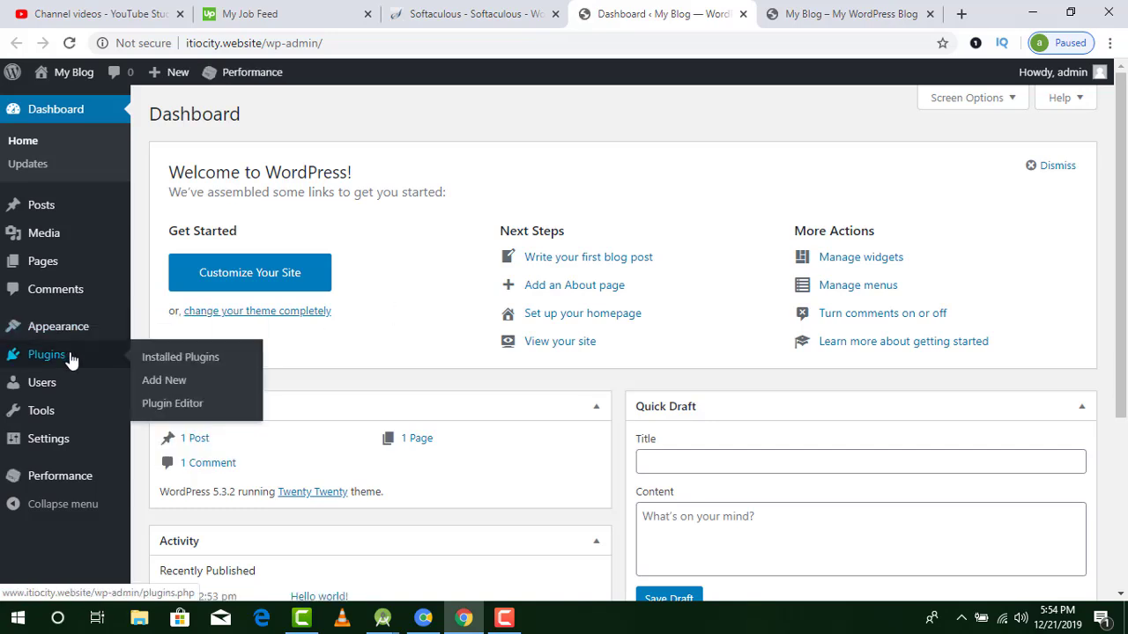
left_click(170, 358)
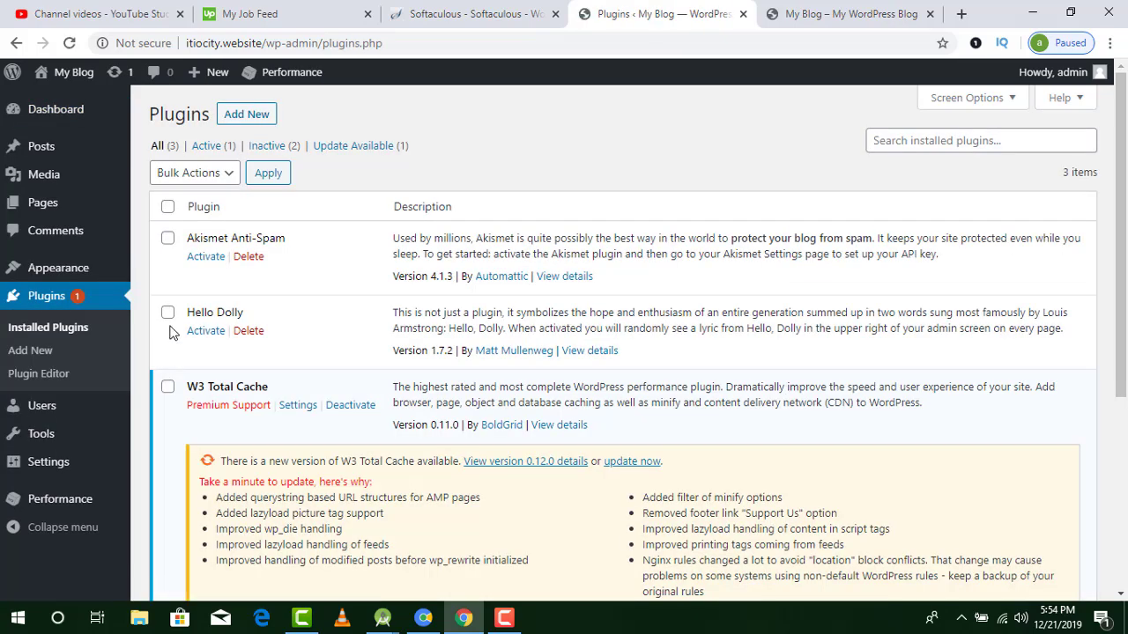
Step: Select all installed plugins and delete them with a single bulk action
left_click(167, 238)
left_click(168, 206)
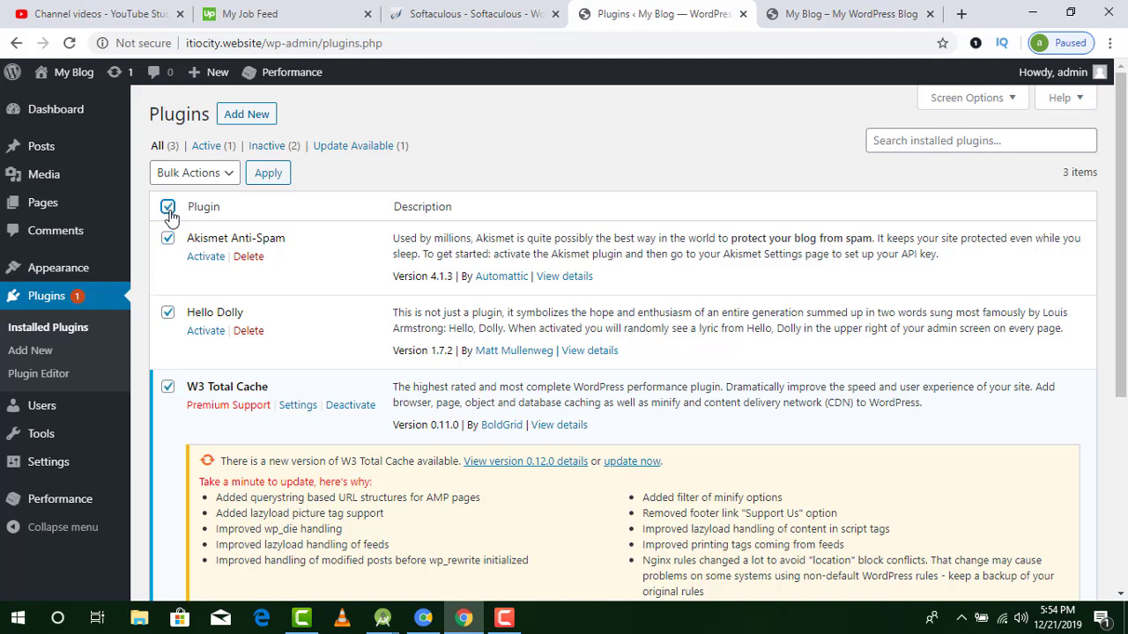
left_click(225, 176)
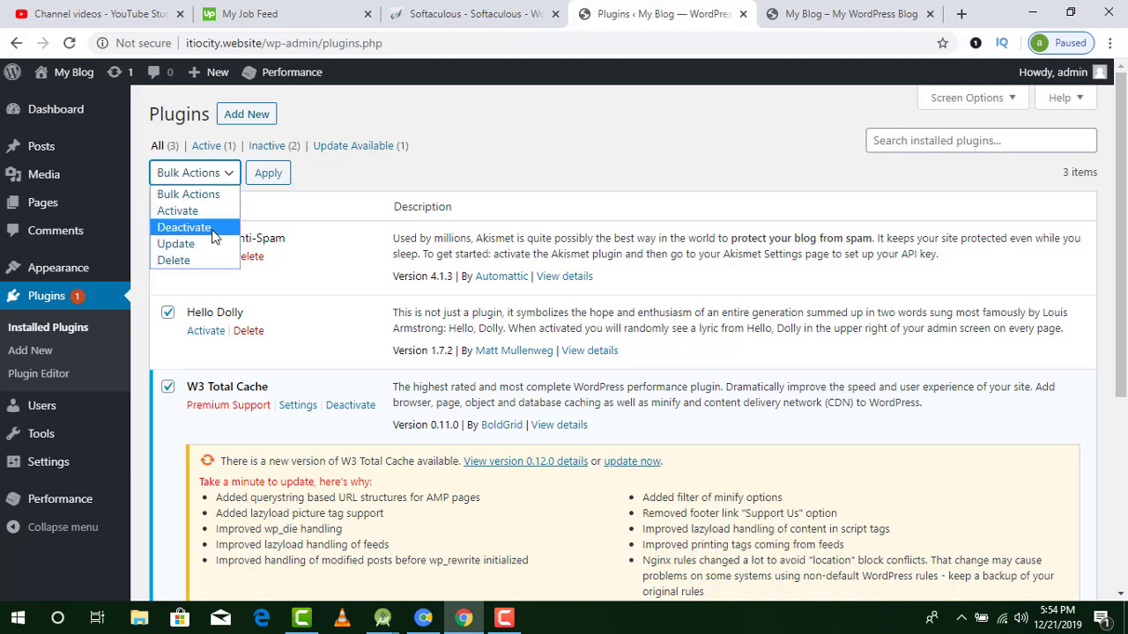
left_click(199, 262)
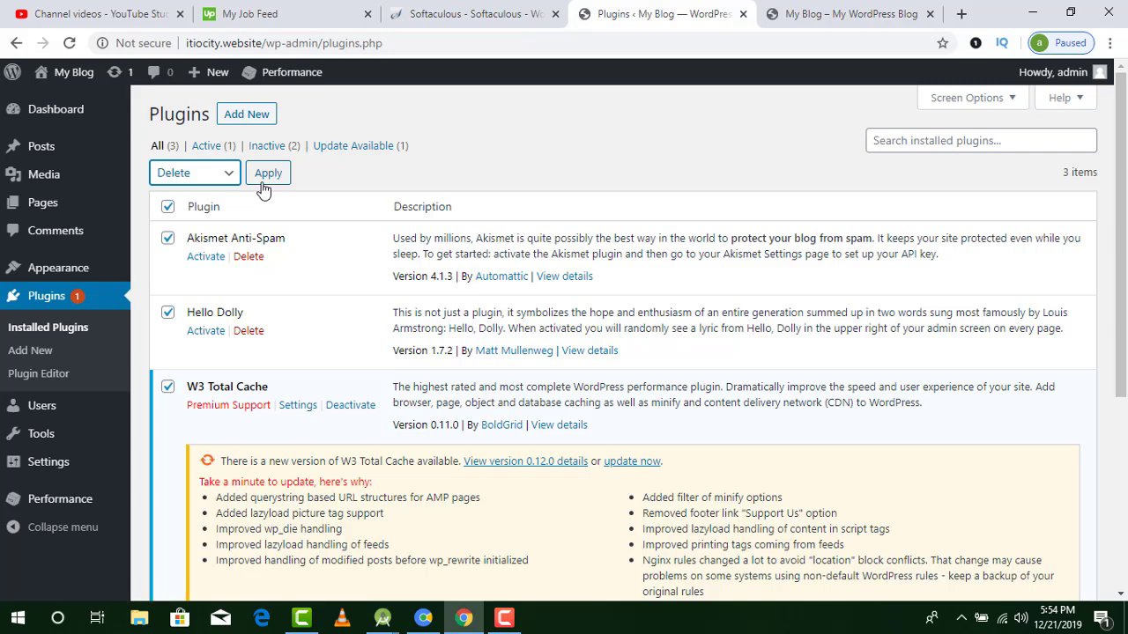
left_click(264, 184)
key("Return")
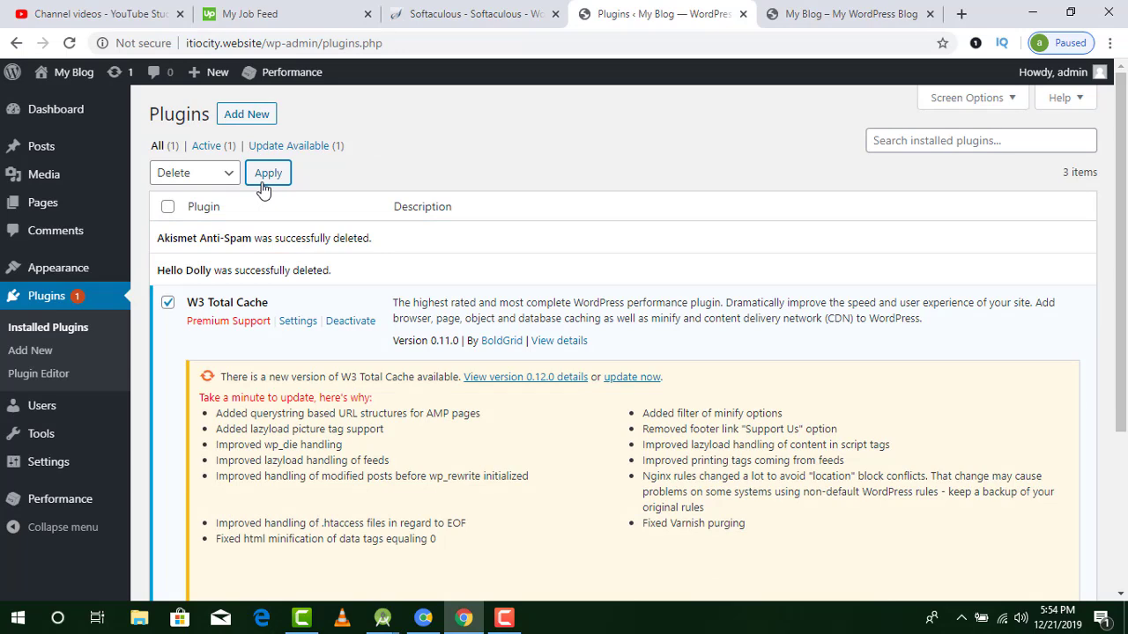
Step: Deactivate the W3 Total Cache plugin and delete it together with its data
left_click(349, 324)
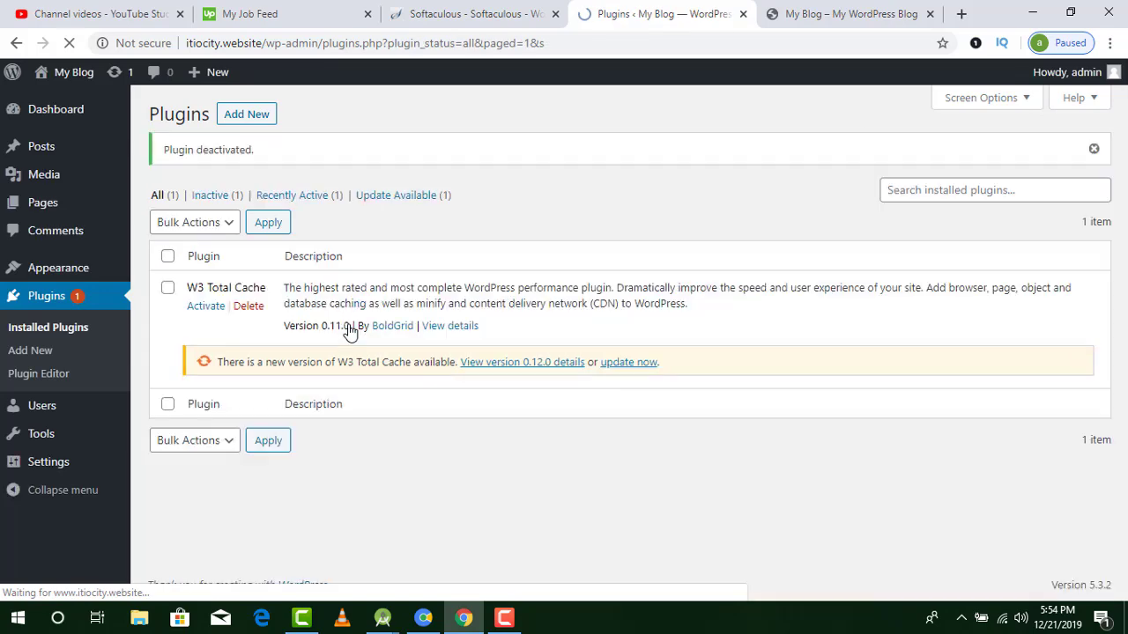
left_click(250, 310)
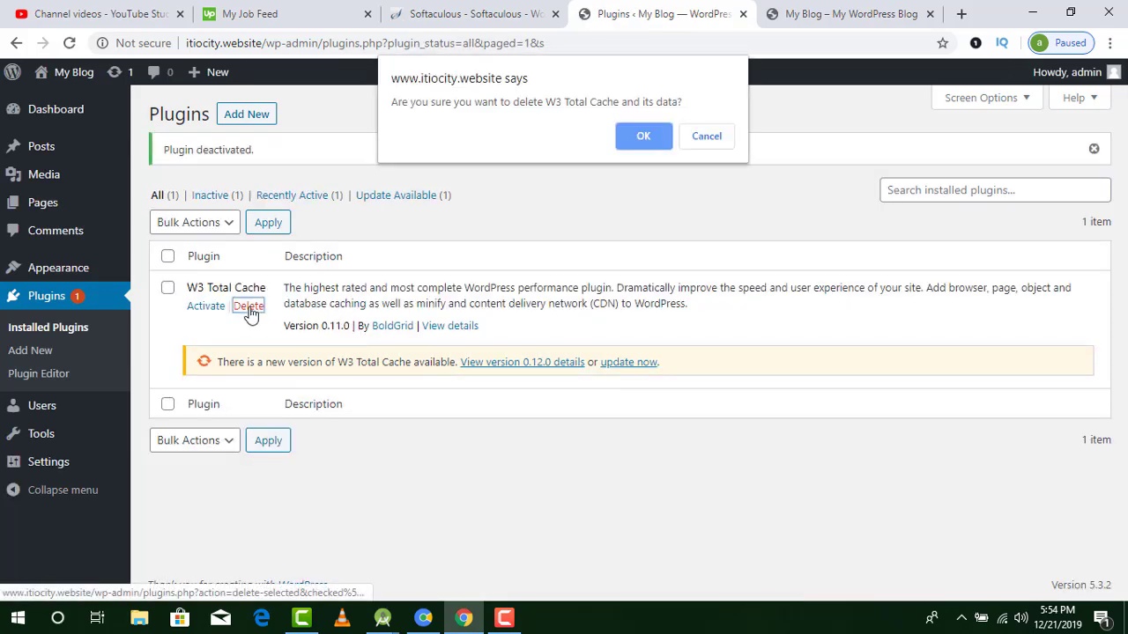
left_click(643, 137)
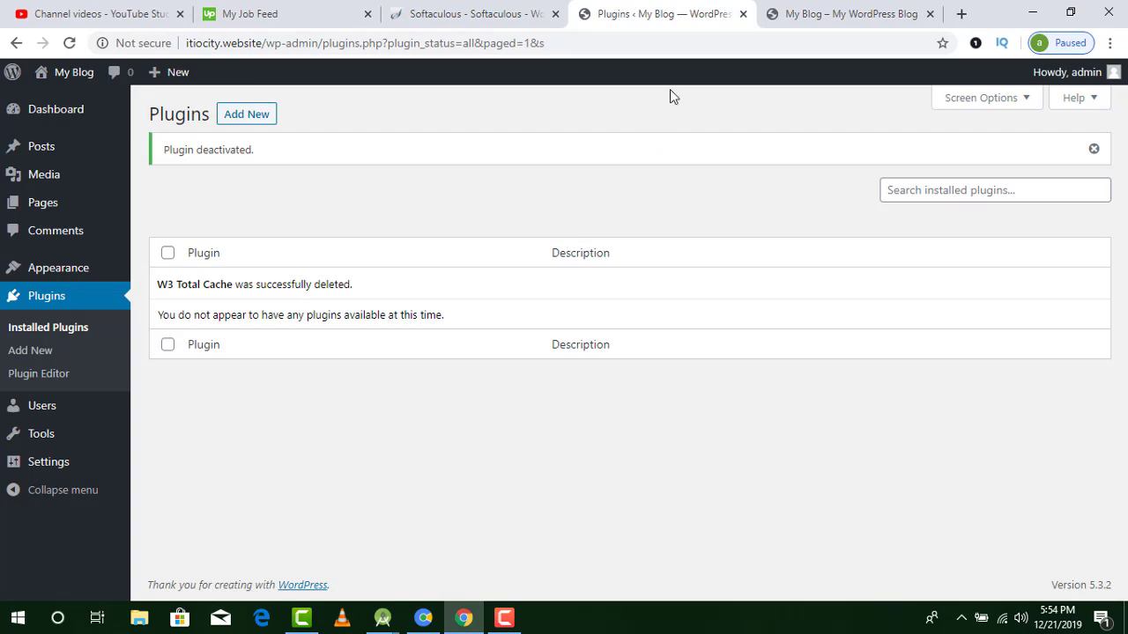
Step: Open the theme management page and search the WordPress theme directory for "astra"
mouse_move(77, 271)
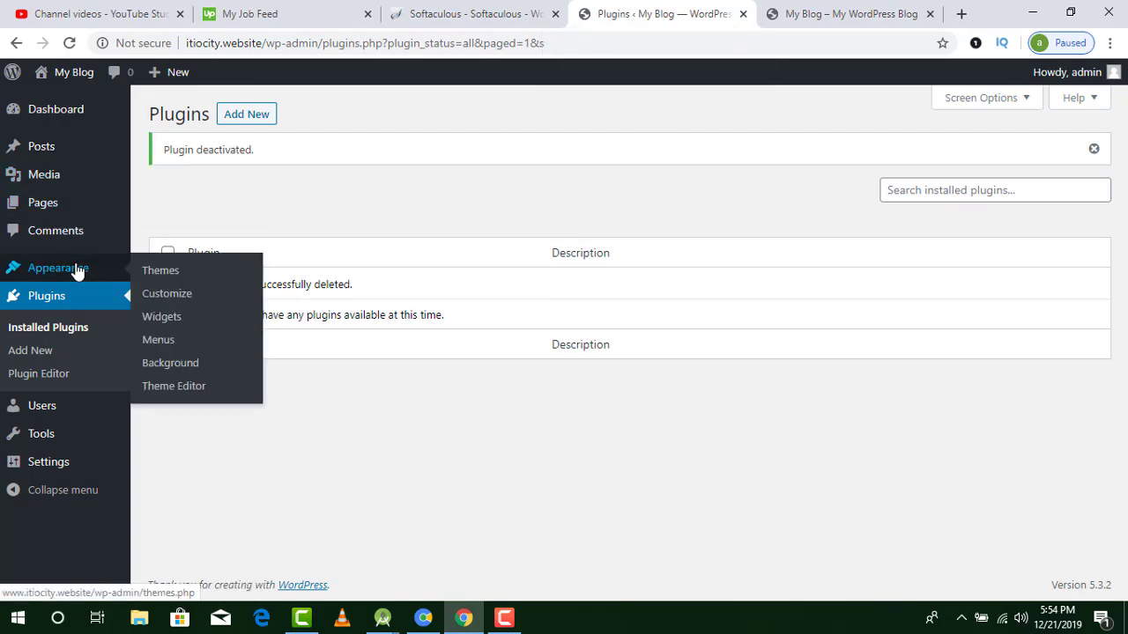
left_click(152, 279)
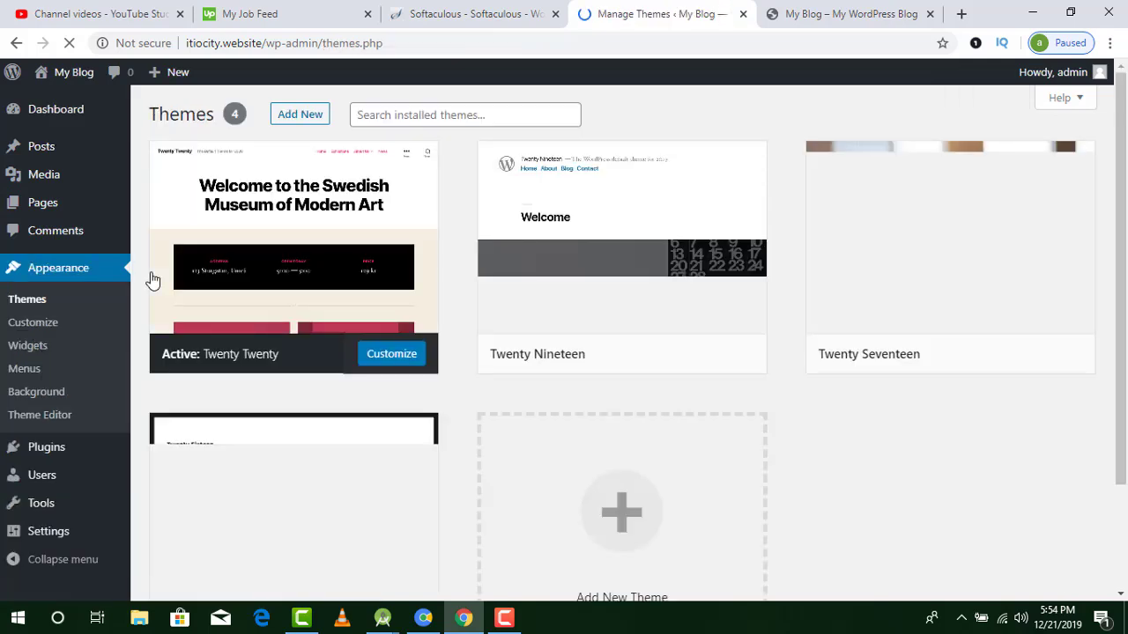
left_click(293, 124)
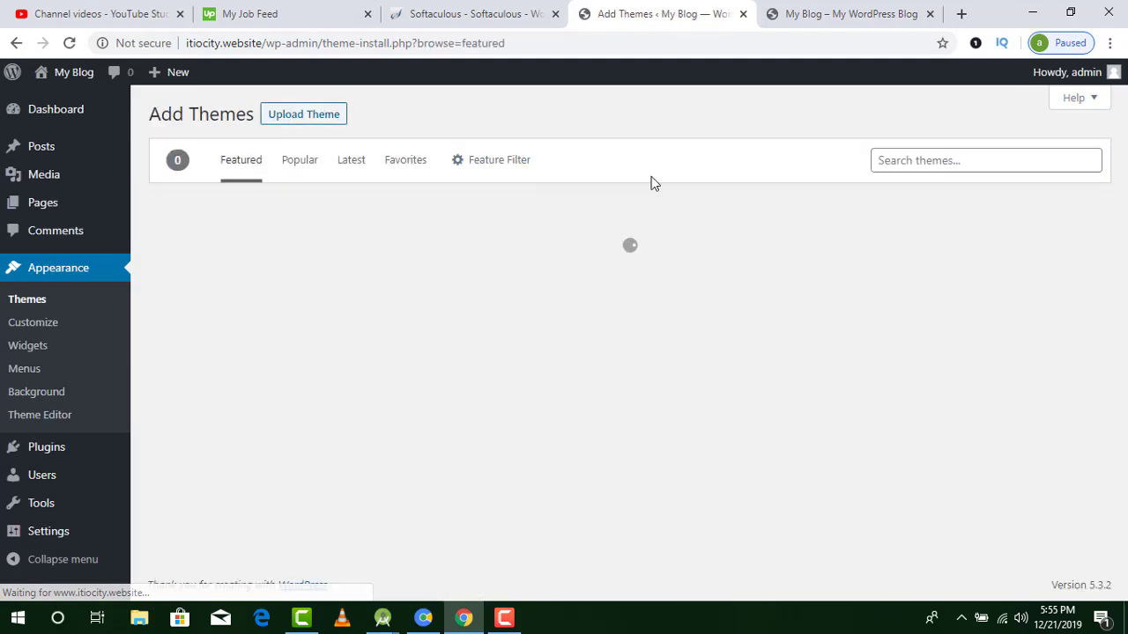
left_click(917, 163)
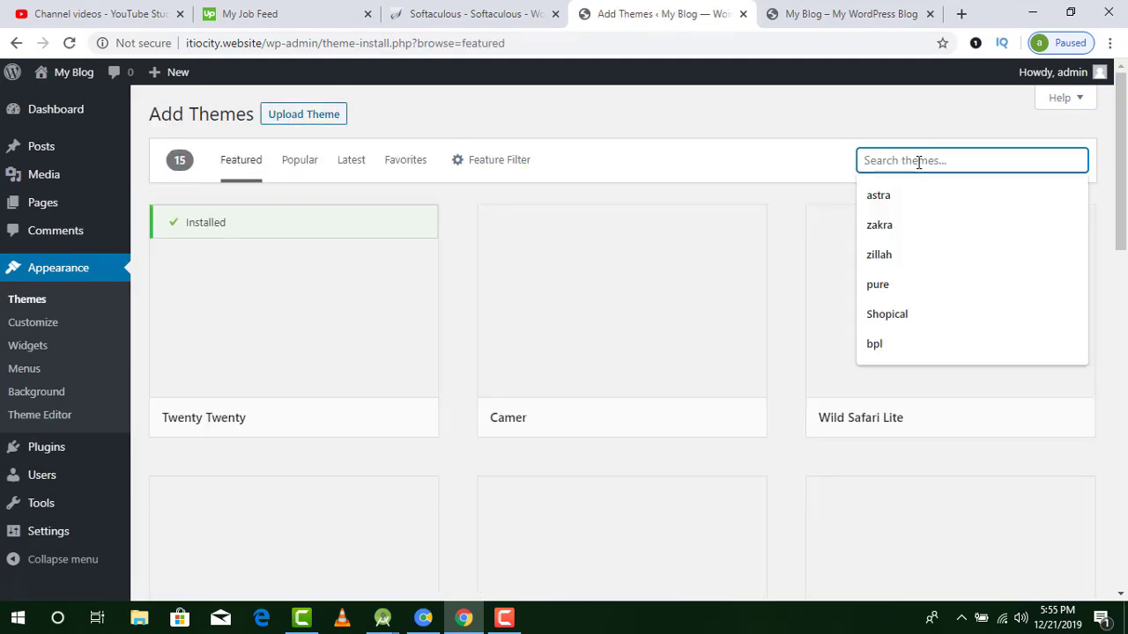
left_click(913, 194)
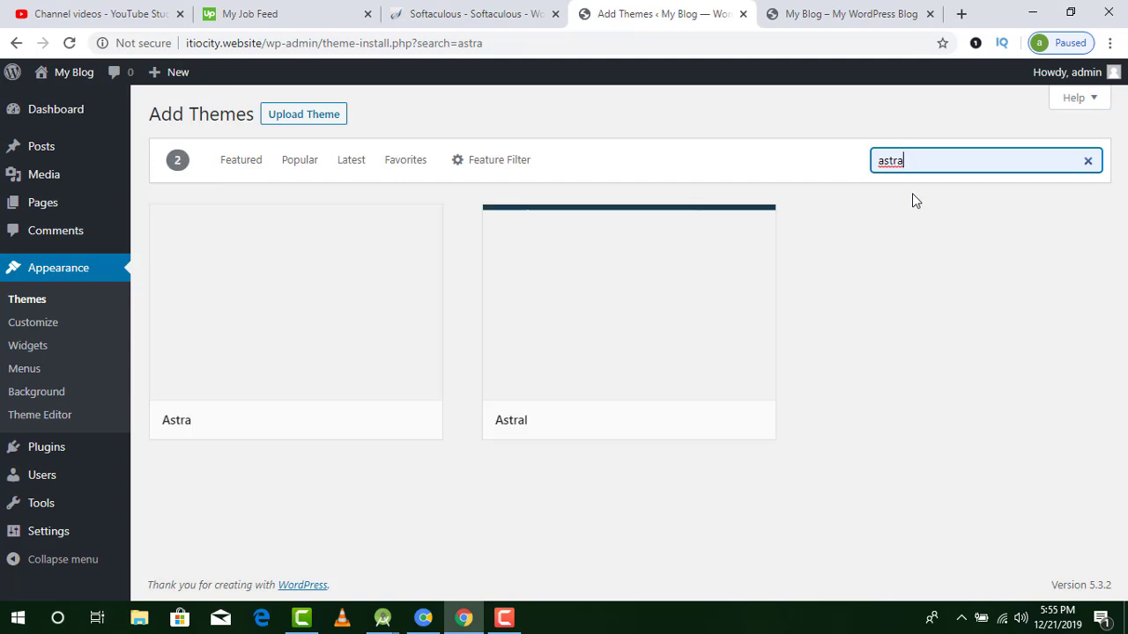
Step: Install the Astra theme from the search results and activate it
mouse_move(304, 355)
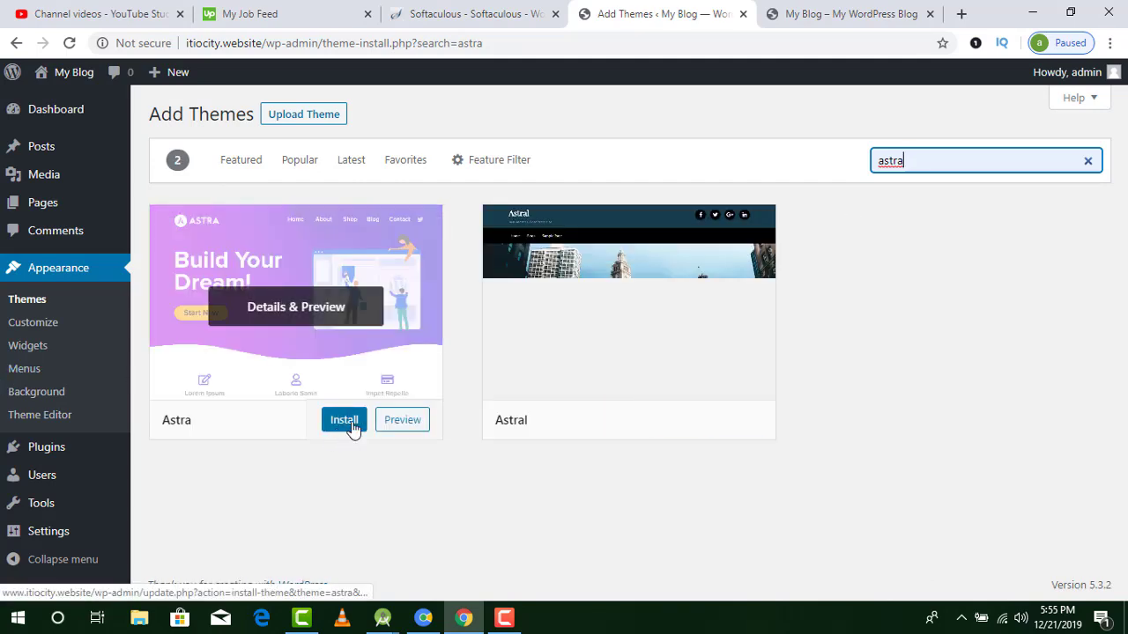
left_click(344, 420)
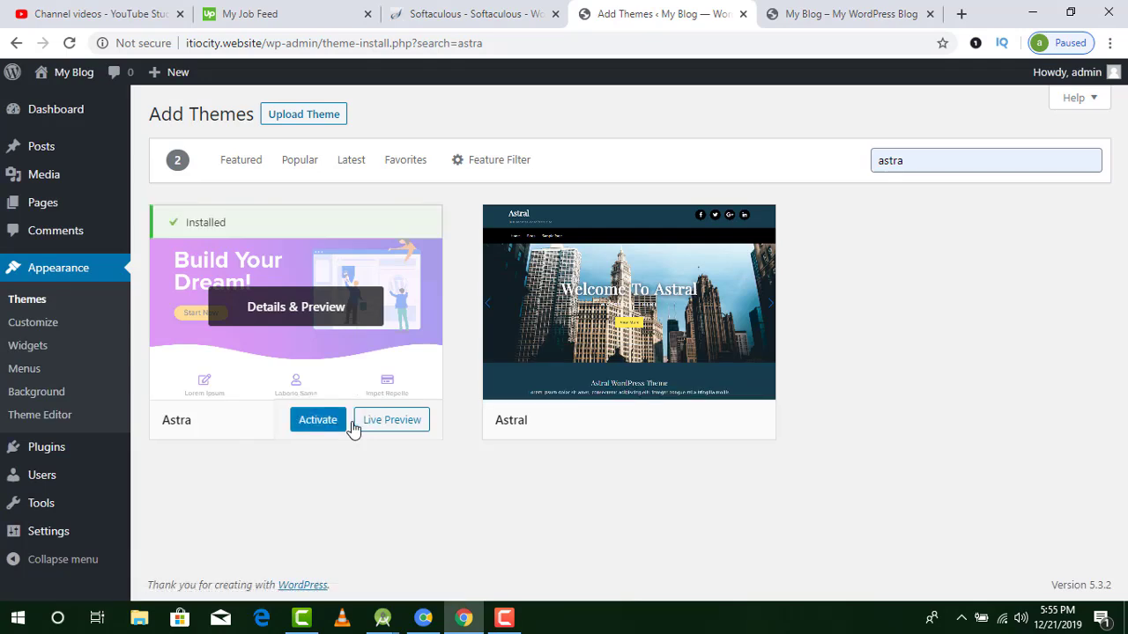
left_click(331, 426)
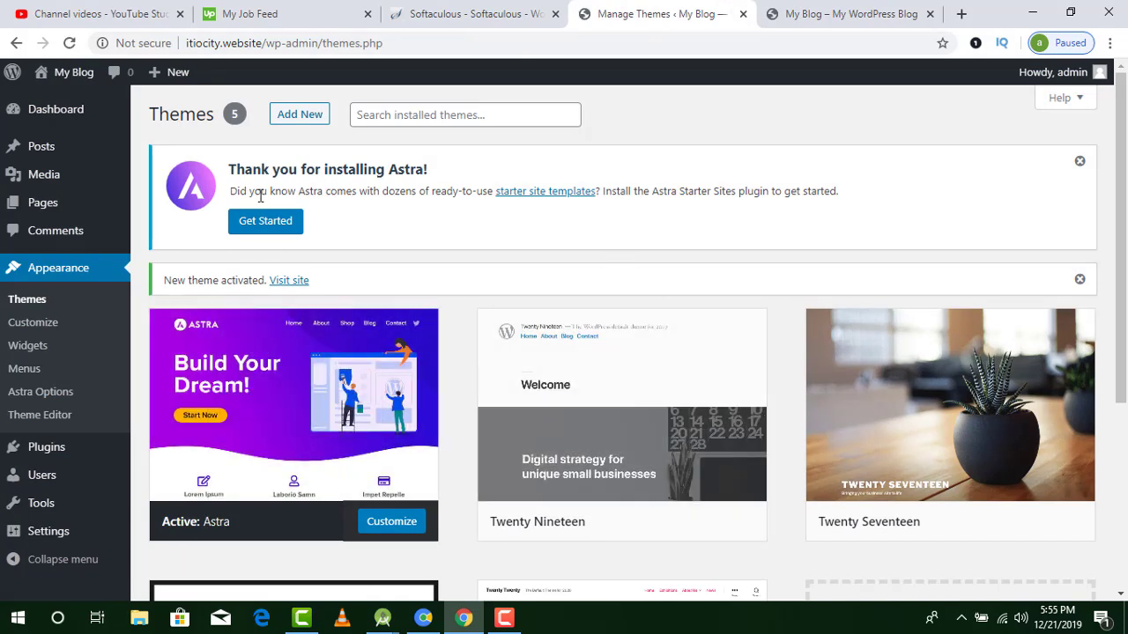
Step: Start Astra's starter-site setup and choose Elementor as the page builder
left_click(276, 227)
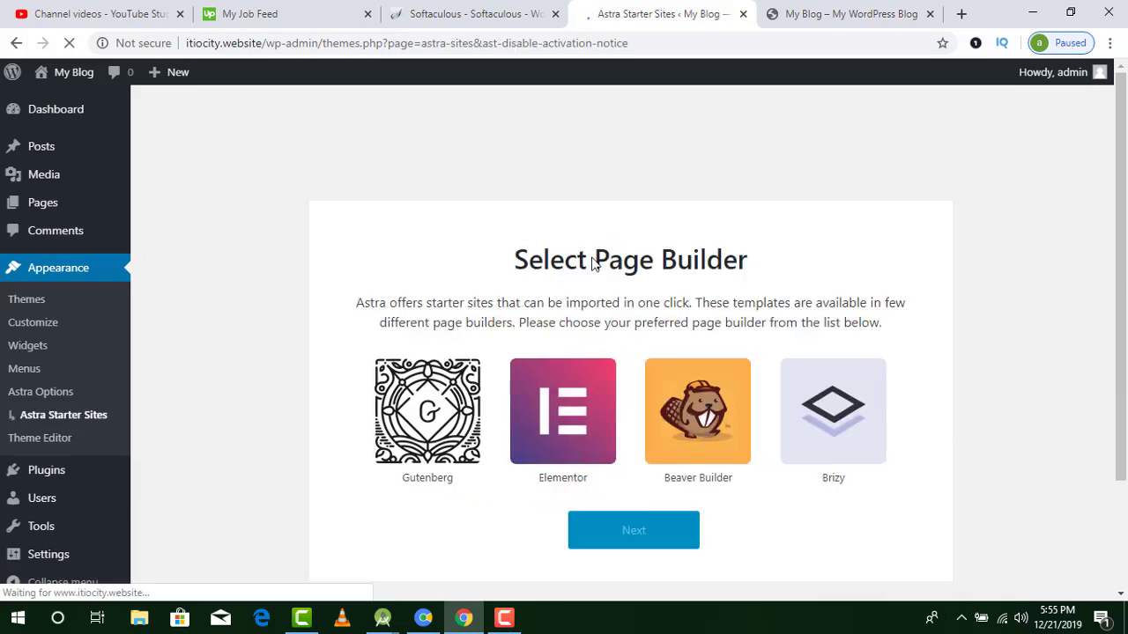
left_click_drag(1125, 153, 1121, 245)
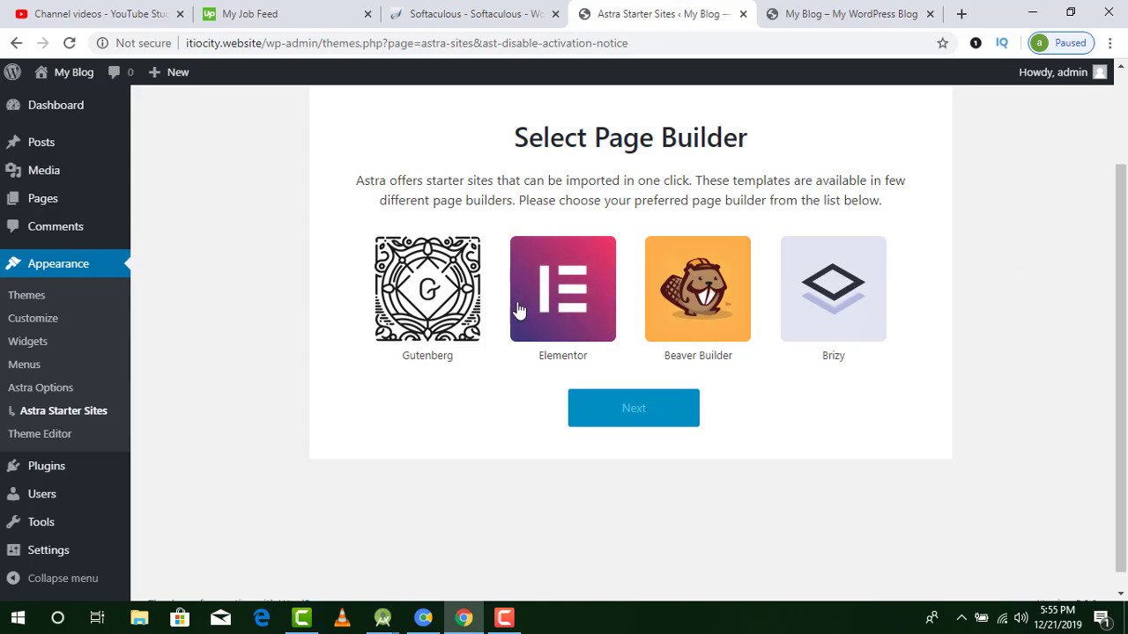
left_click(560, 310)
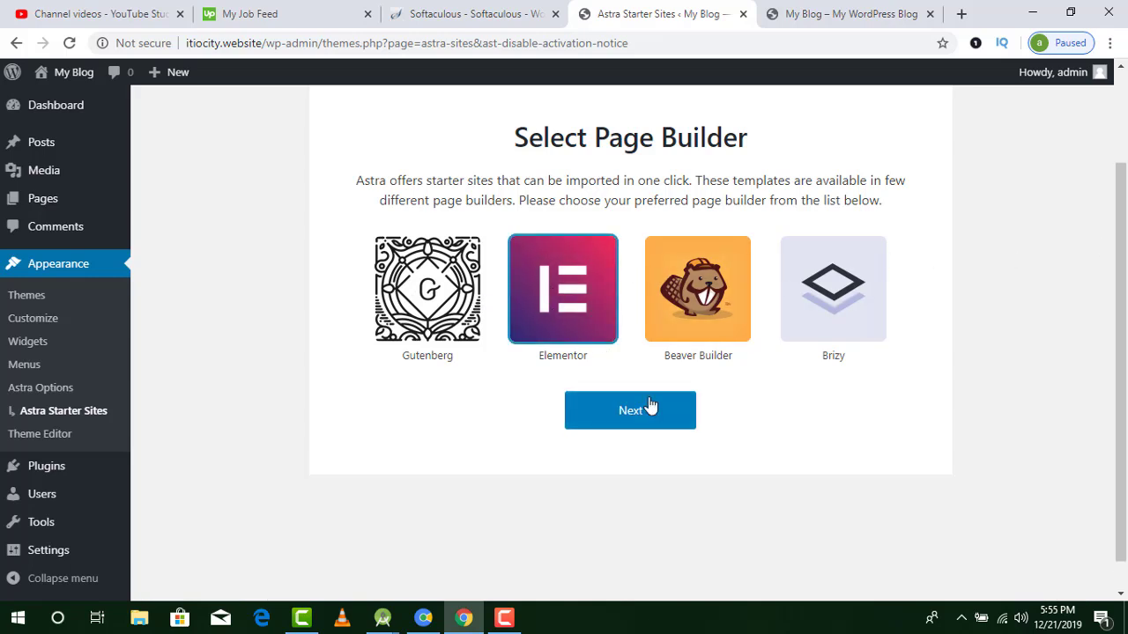
left_click(639, 410)
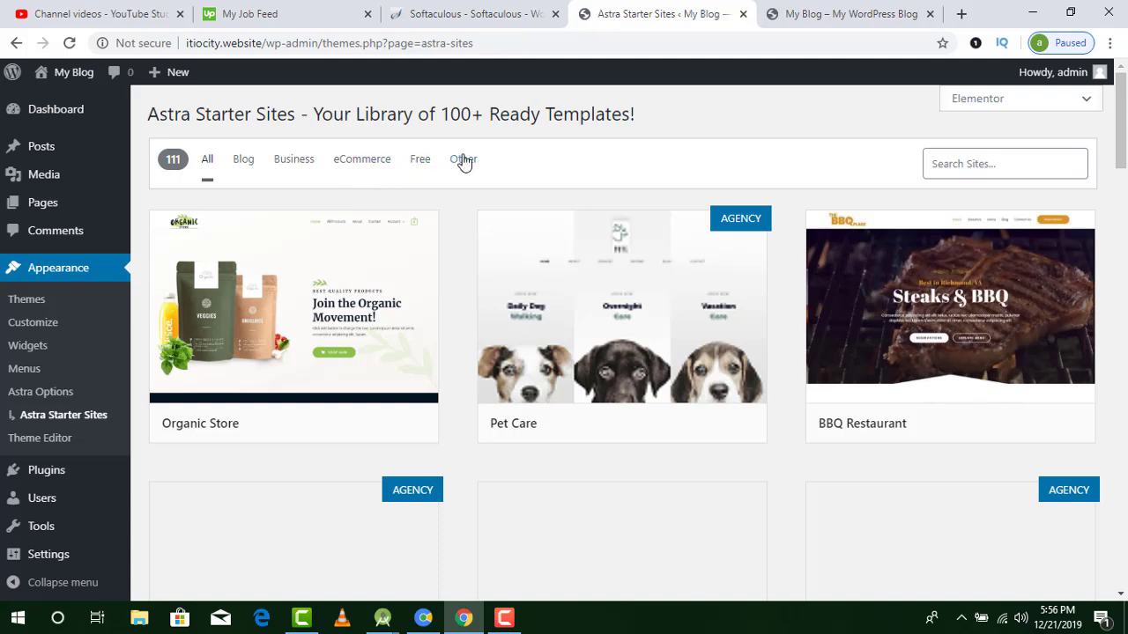
Step: Filter the starter sites to the free templates and open the preview of the Digital Agency template
left_click(420, 167)
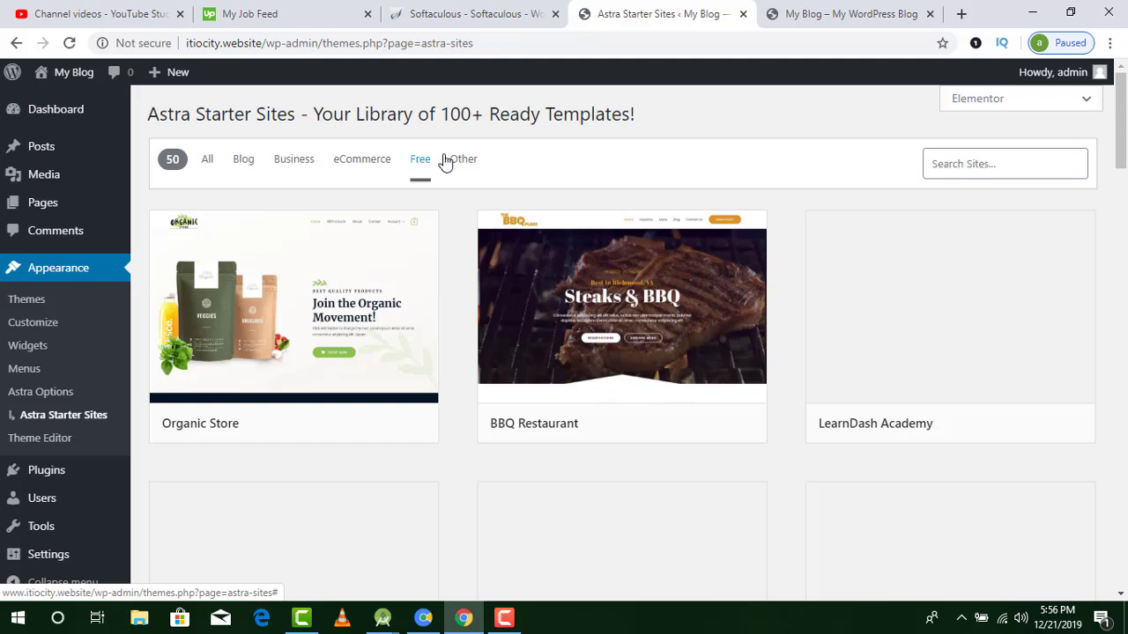
left_click_drag(1126, 130, 1112, 282)
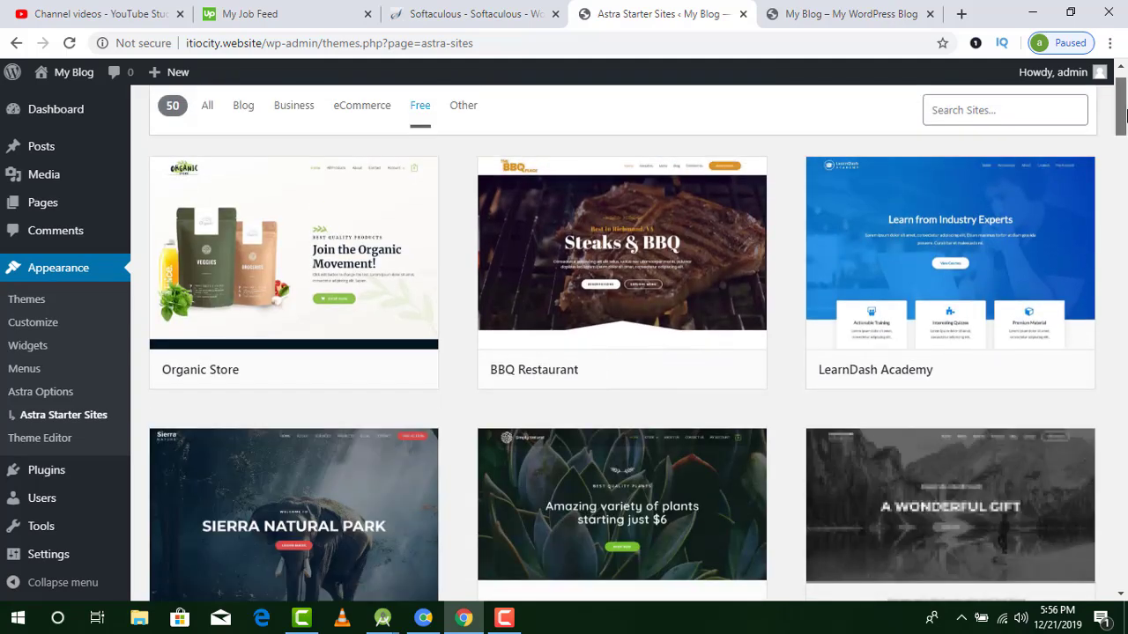
scroll(1115, 107, "down", 2)
scroll(1115, 108, "down", 3)
left_click_drag(1122, 180, 1122, 372)
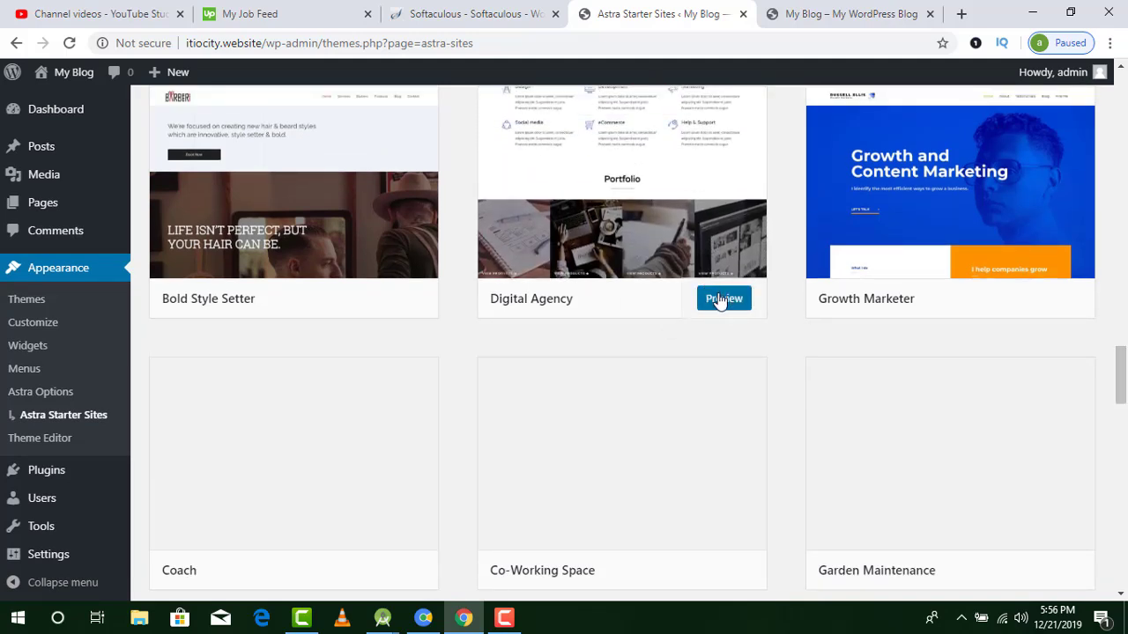
left_click(663, 217)
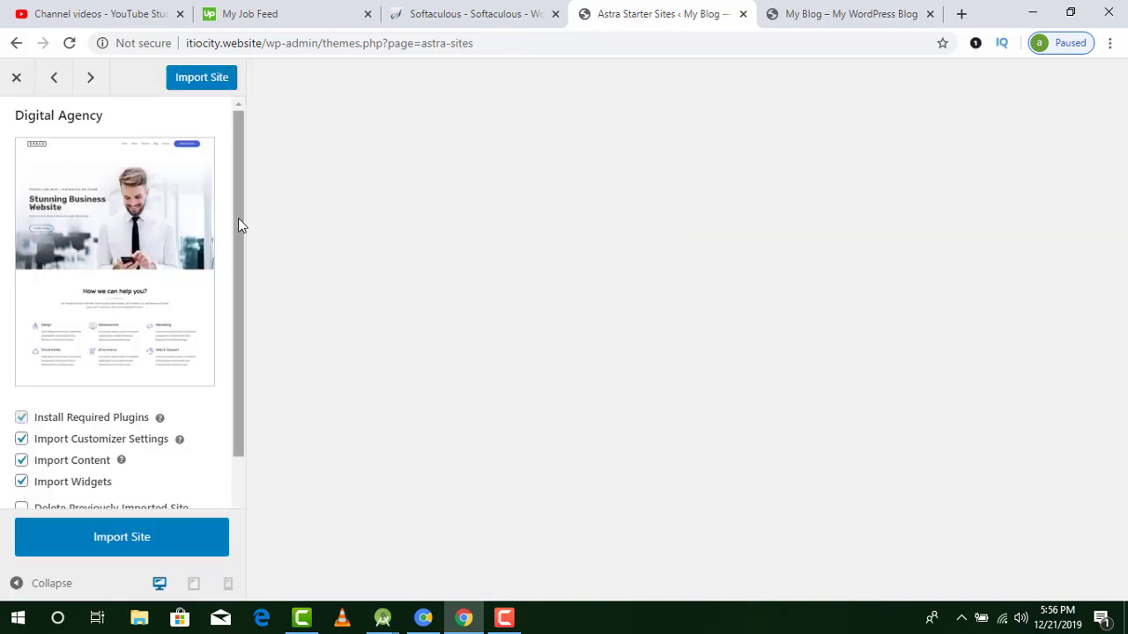
Step: Enable Delete Previously Imported Site alongside the other import options and import the Digital Agency starter site
scroll(238, 227, "down", 1)
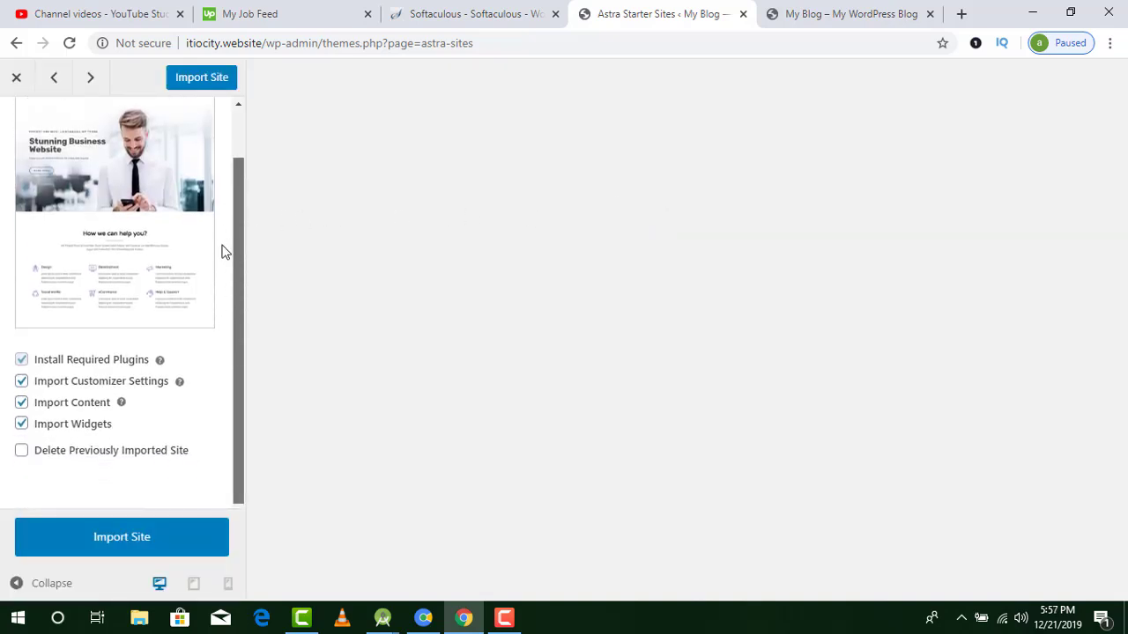
scroll(231, 251, "up", 1)
scroll(228, 222, "down", 1)
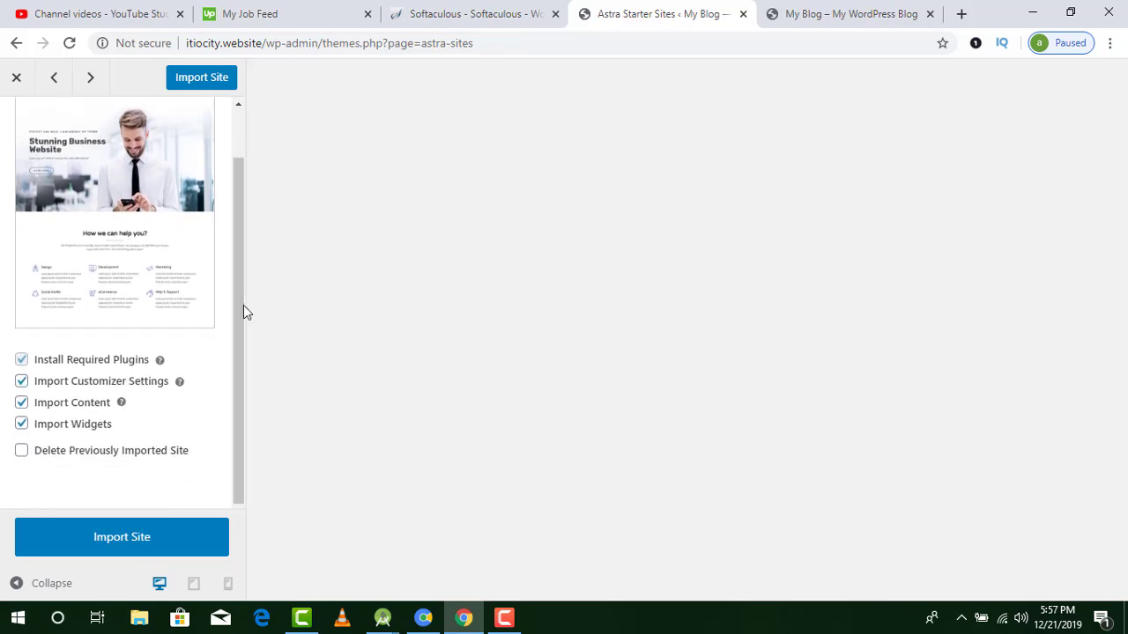
left_click(22, 452)
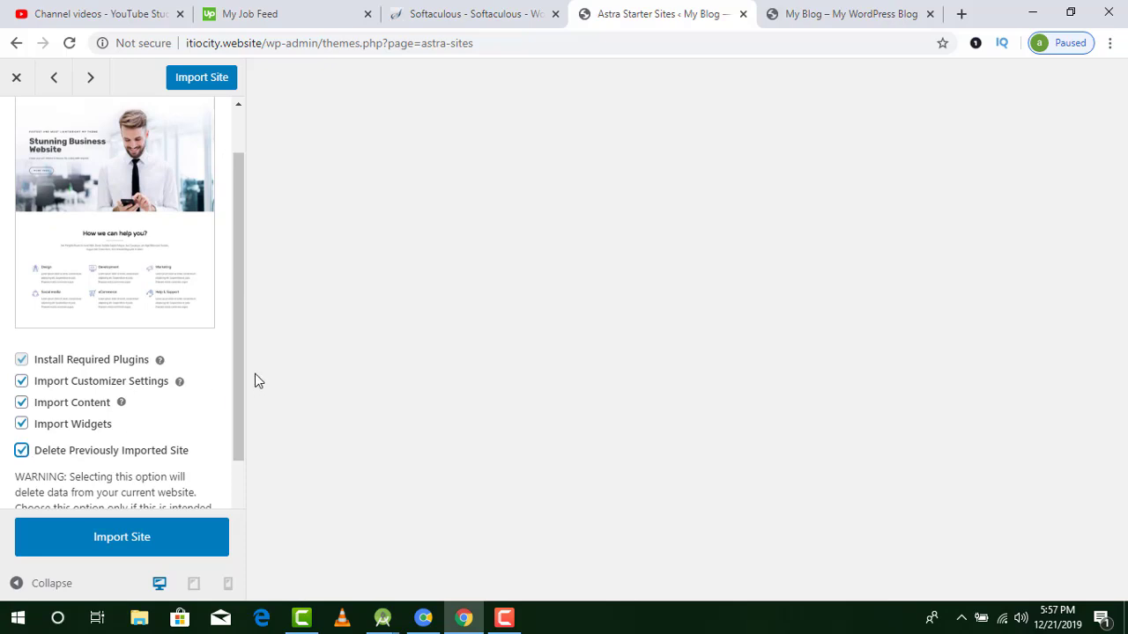
left_click_drag(241, 366, 244, 443)
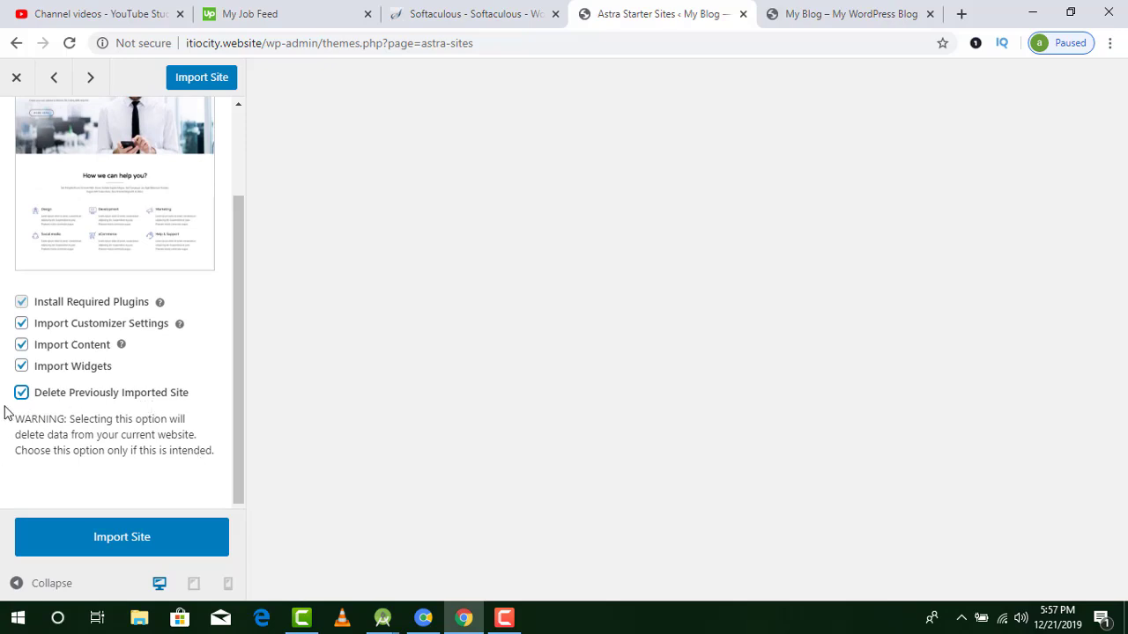
left_click(138, 547)
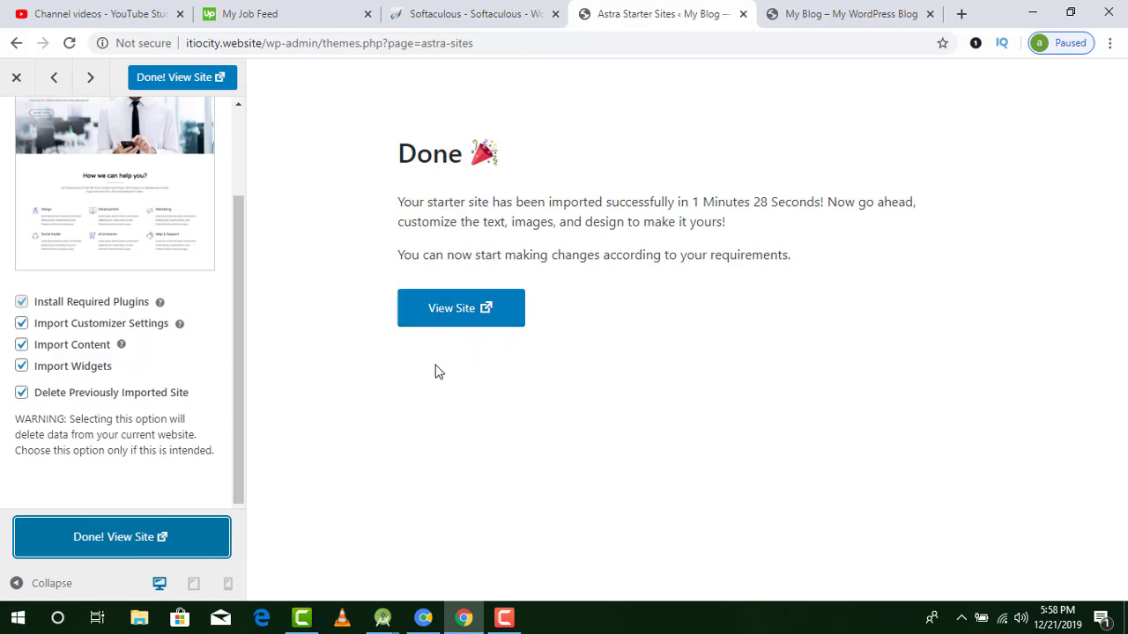
Step: Open the imported site's front page for viewing and close the older tab of the same site
left_click(476, 318)
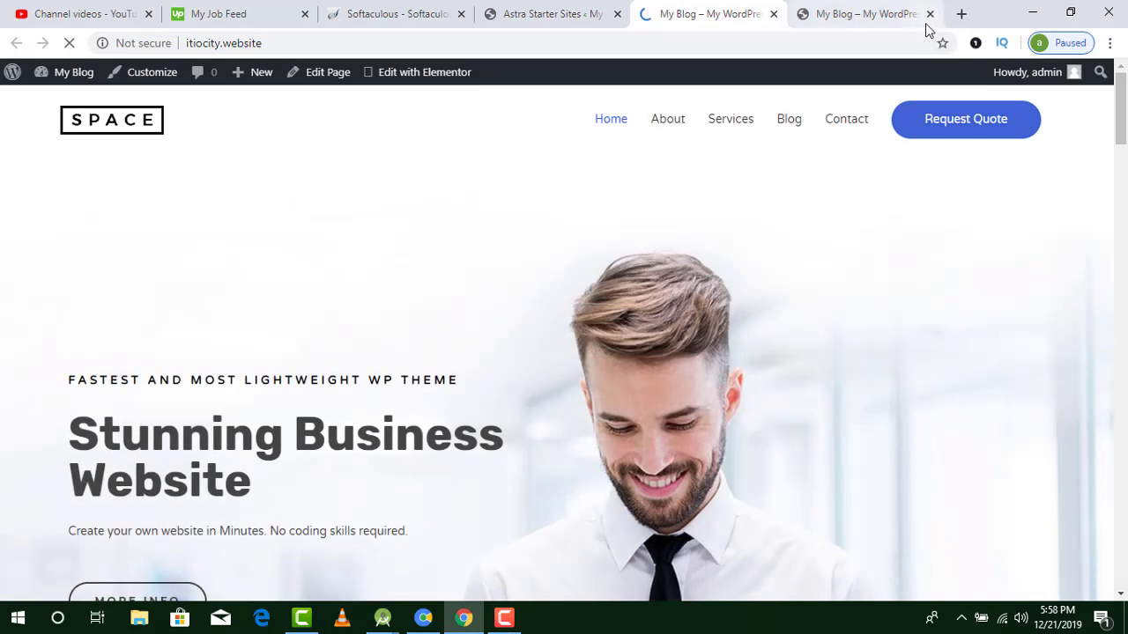
left_click(930, 14)
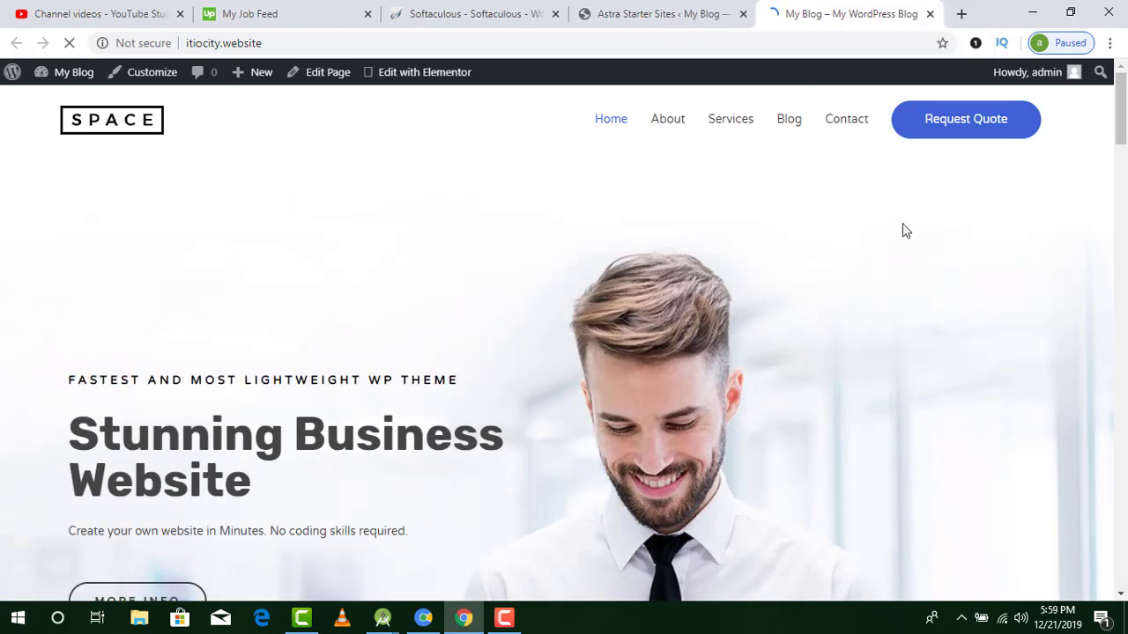
left_click(516, 621)
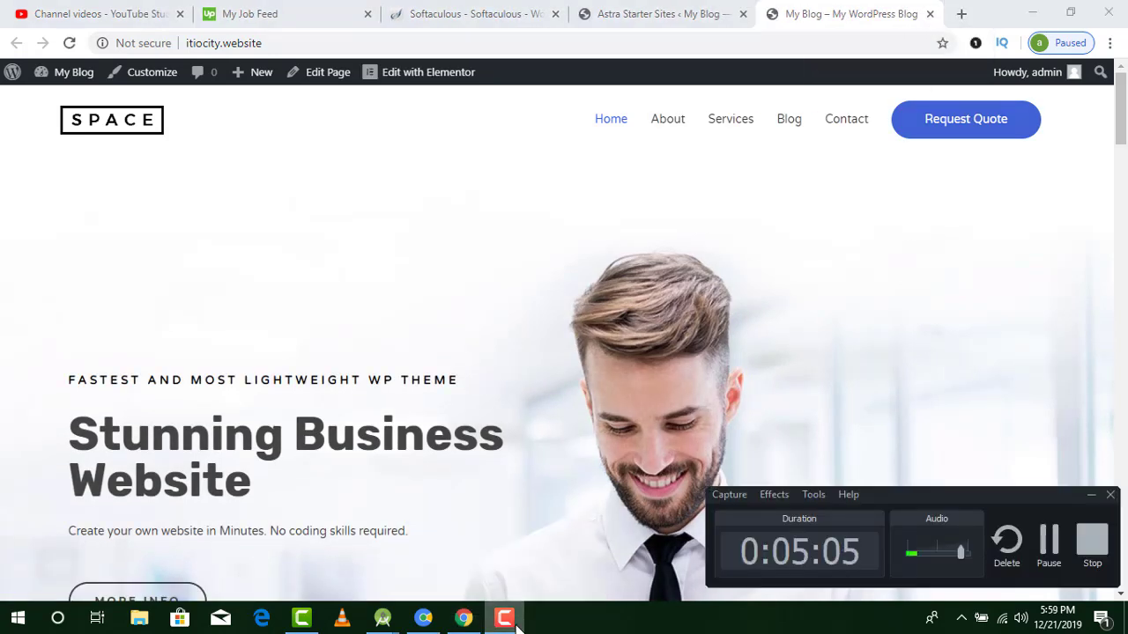
left_click(517, 621)
mouse_move(1121, 109)
left_mouse_down()
mouse_move(1120, 551)
mouse_move(1112, 256)
mouse_move(1095, 219)
mouse_move(1101, 159)
mouse_move(1123, 131)
left_mouse_up()
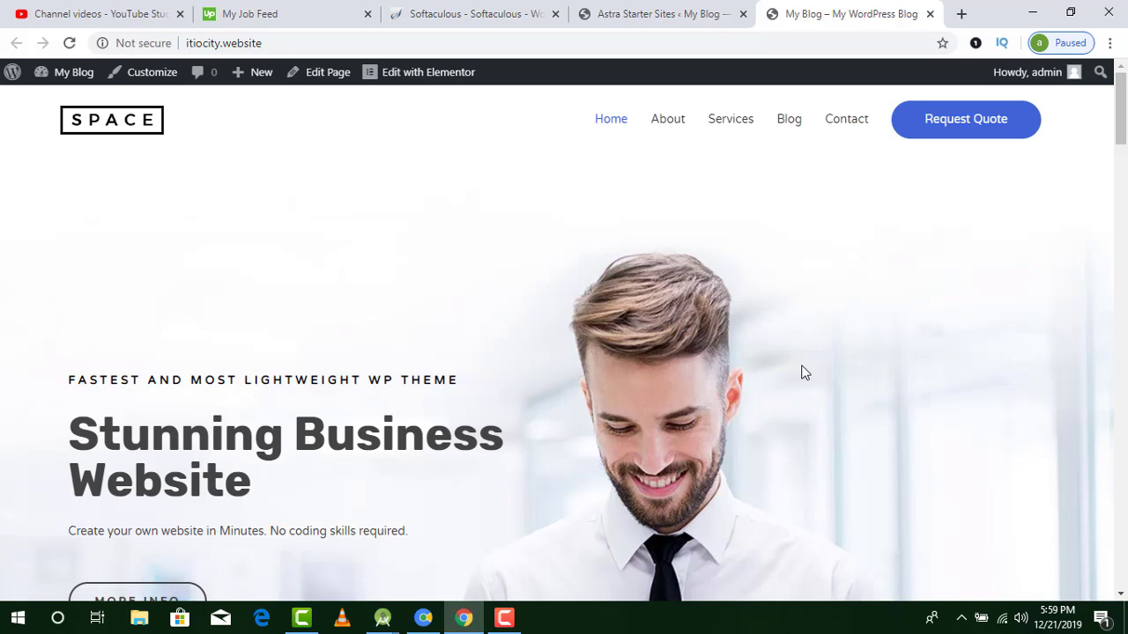
Step: Open the home page for editing in Elementor, then close the starter-site import result and open the theme Customizer in its tab
left_click(440, 79)
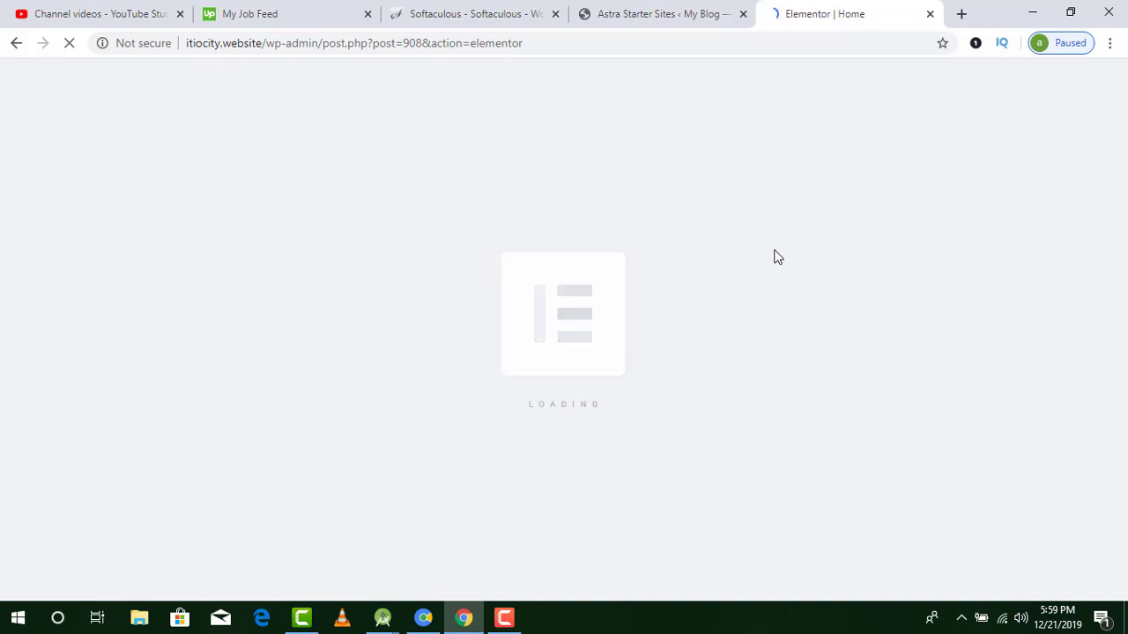
left_click(643, 10)
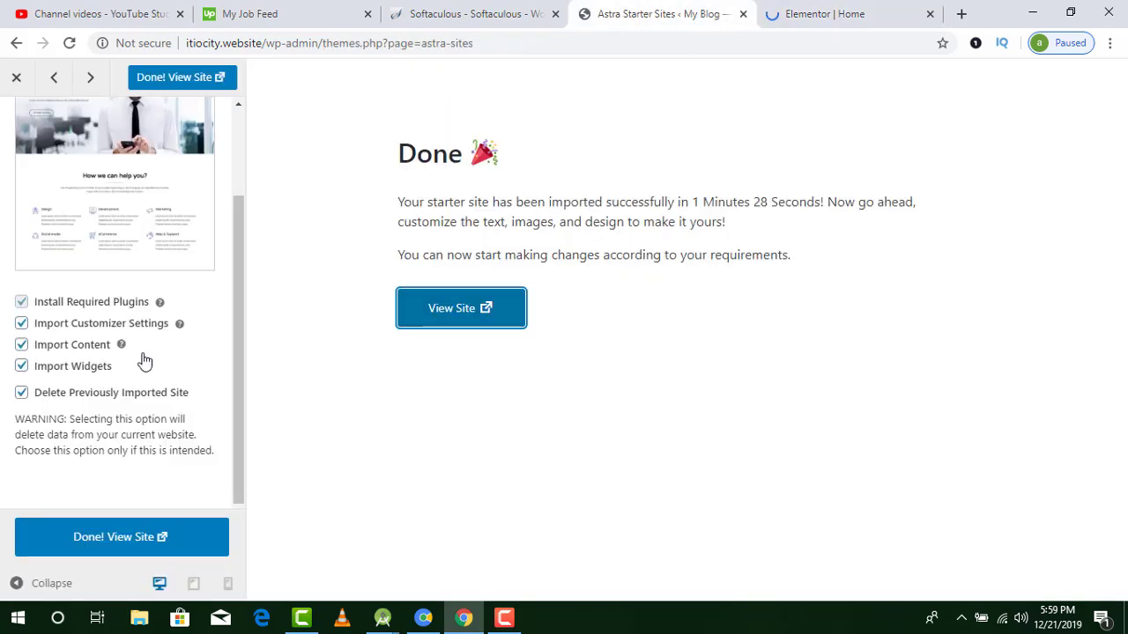
left_click(17, 80)
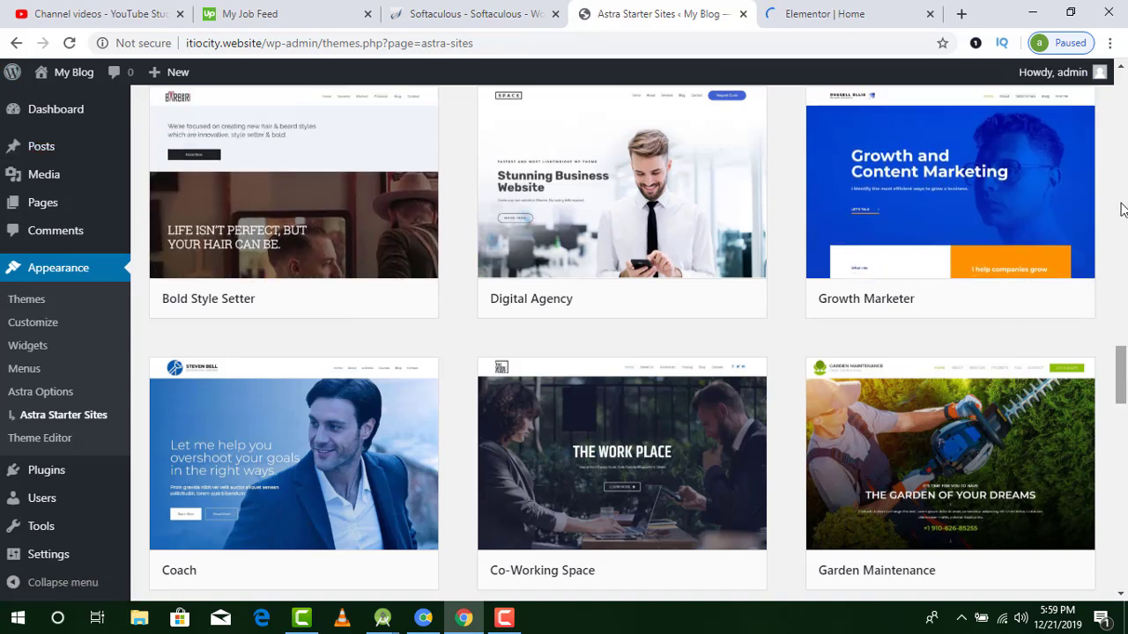
left_click(39, 326)
scroll(39, 326, "up", 15)
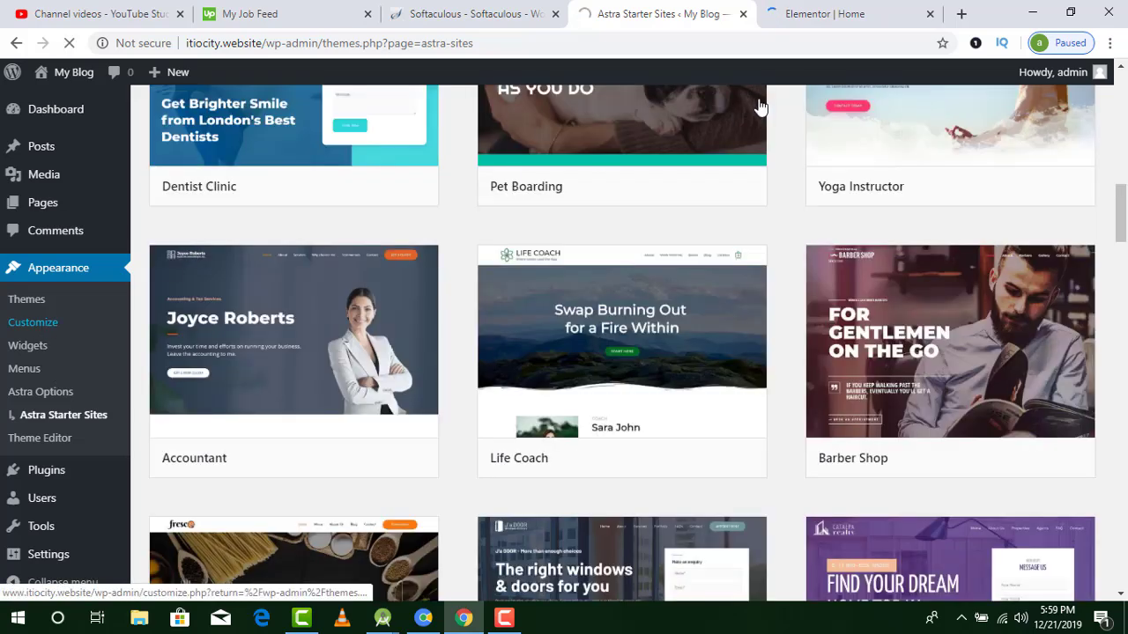
Step: Return to the Elementor editor of the home page and dismiss the Flexbox Changes note
left_click(828, 15)
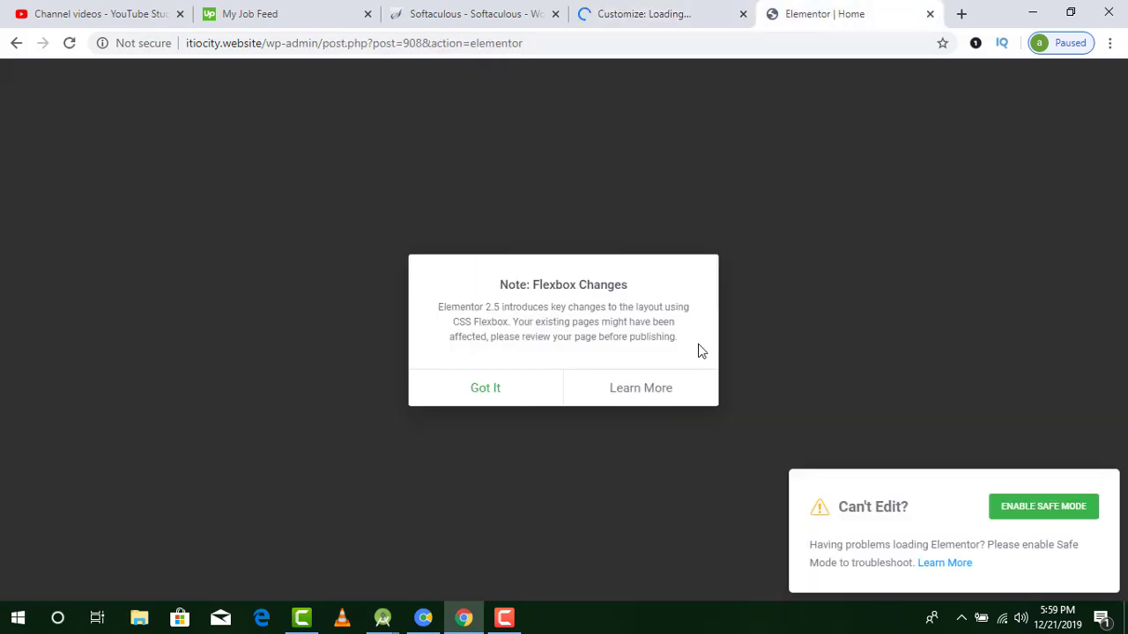
left_click(497, 395)
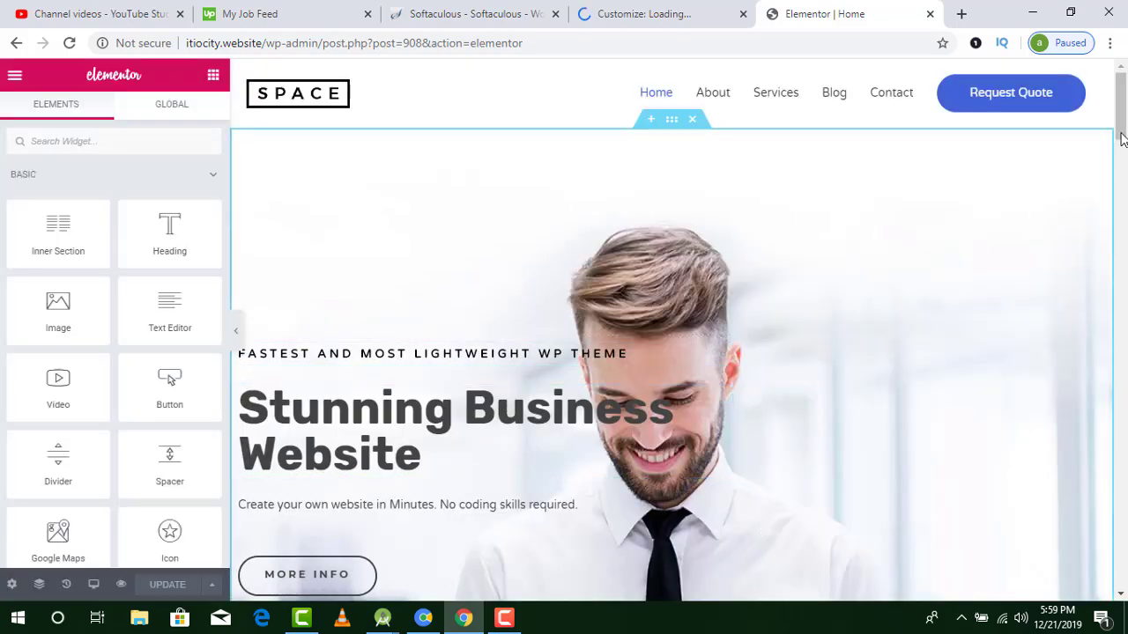
left_click_drag(1121, 119, 1102, 43)
Step: Select the hero section for editing and examine its layout settings, content width options and background style settings
left_click(671, 119)
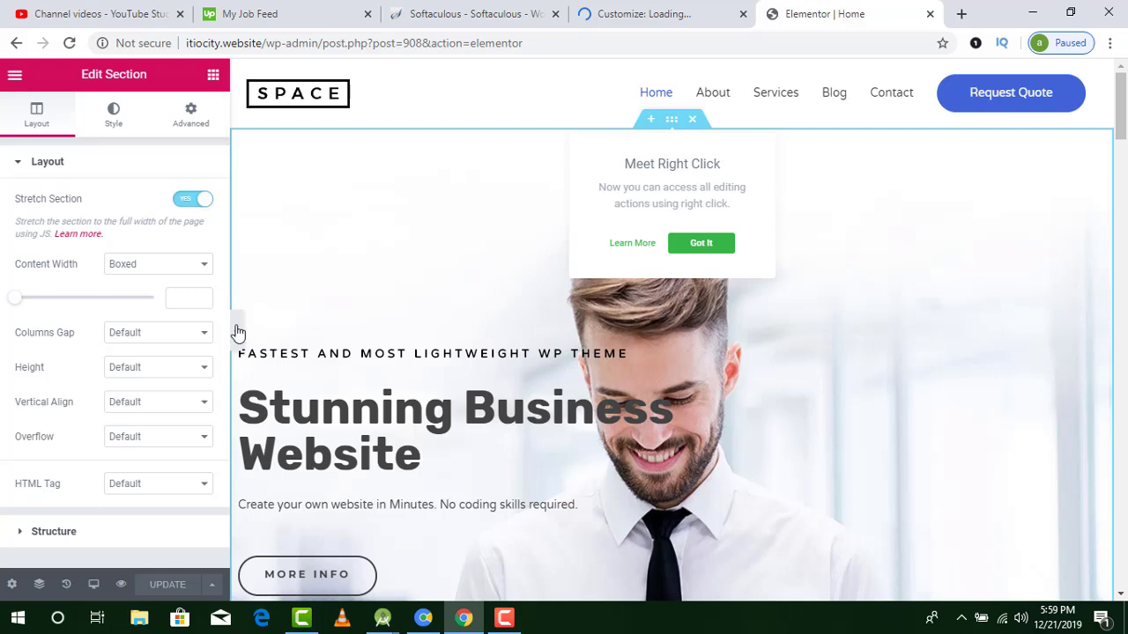
left_click(151, 268)
left_click(149, 267)
left_click(114, 130)
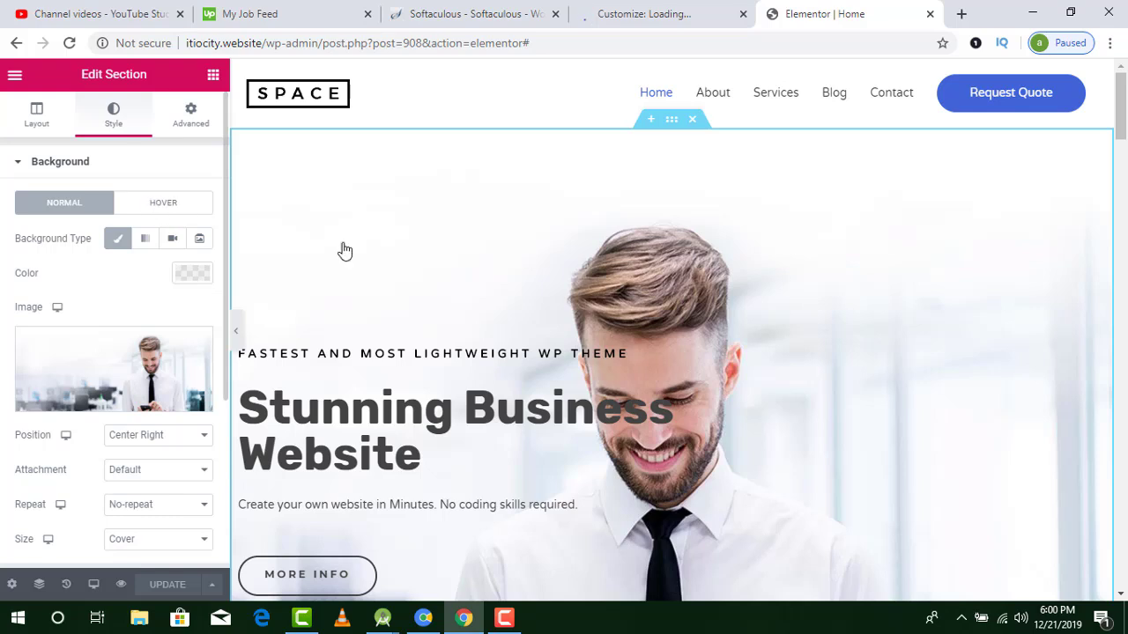
Step: Replace the small tagline above the hero heading with "sdjkfdfhsdjkfhsdkfhsdkjh" and select the text line again
triple_click(503, 356)
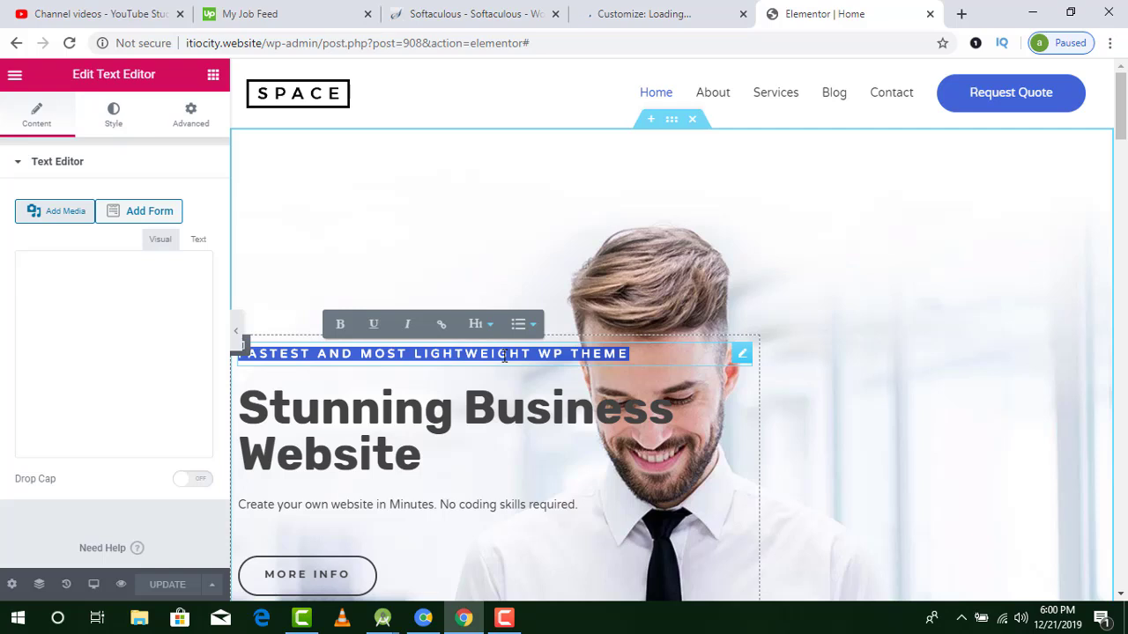
type("sdjkfdfhsdjkfhsdkfhsdkjh")
triple_click(504, 355)
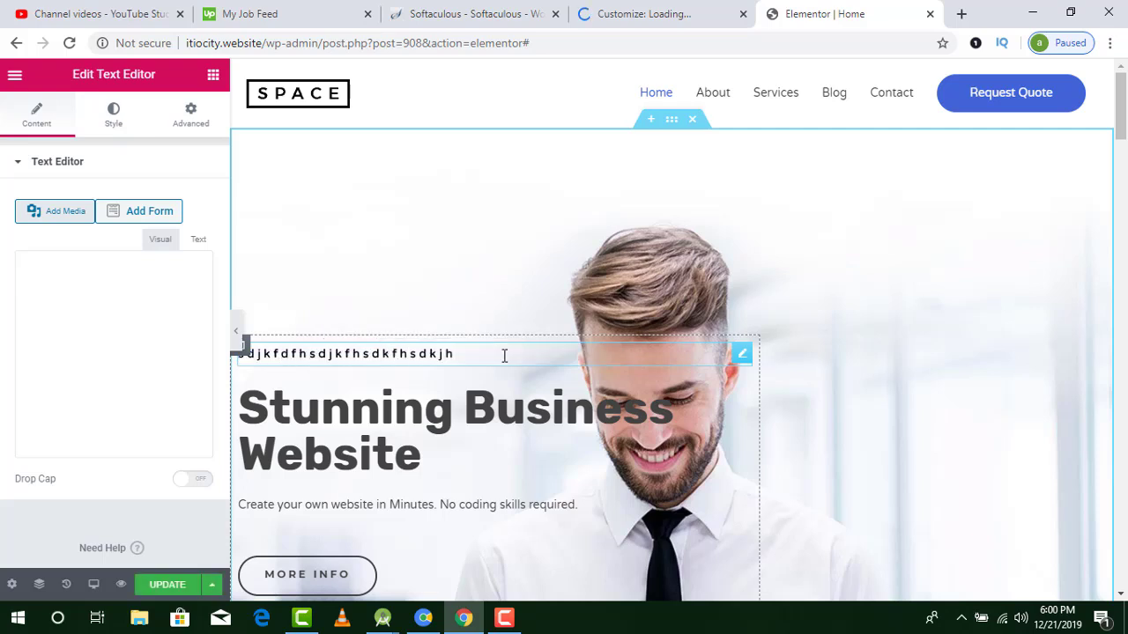
Step: Undo the tagline text replacement and select the "Stunning Business Website" heading for editing, marking part of its text
key("ctrl+z")
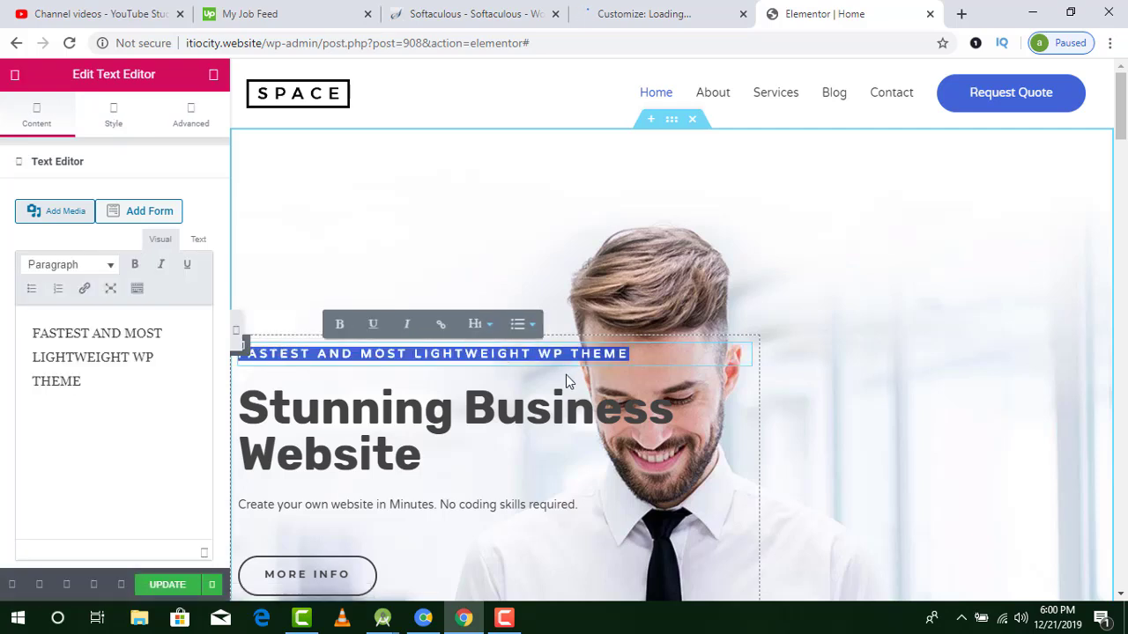
left_click(396, 425)
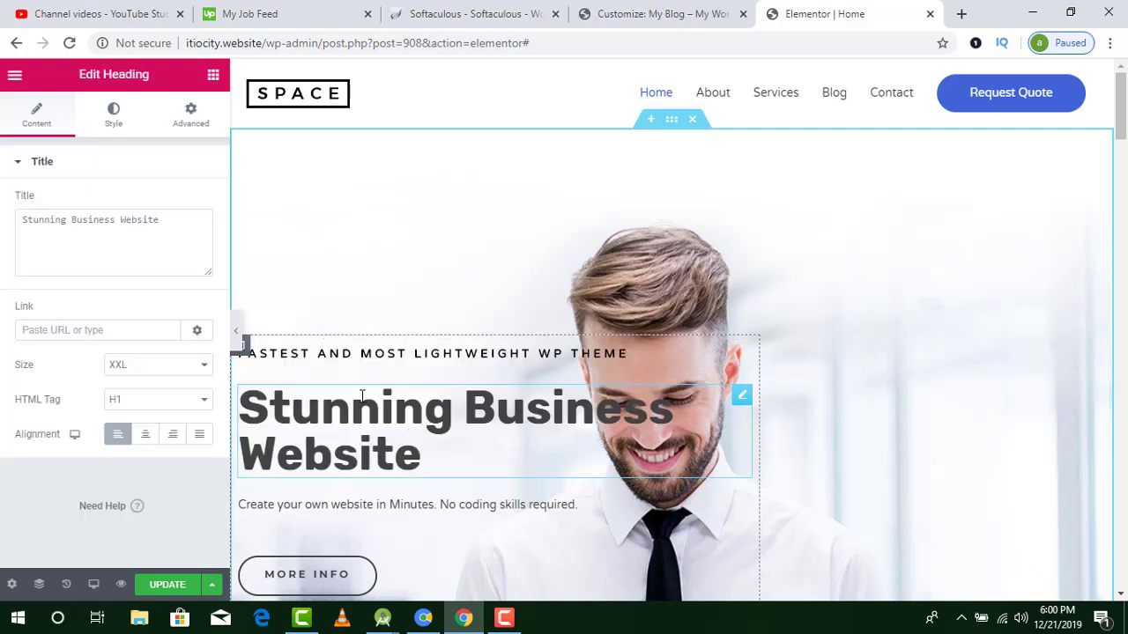
double_click(382, 407)
left_click(366, 421)
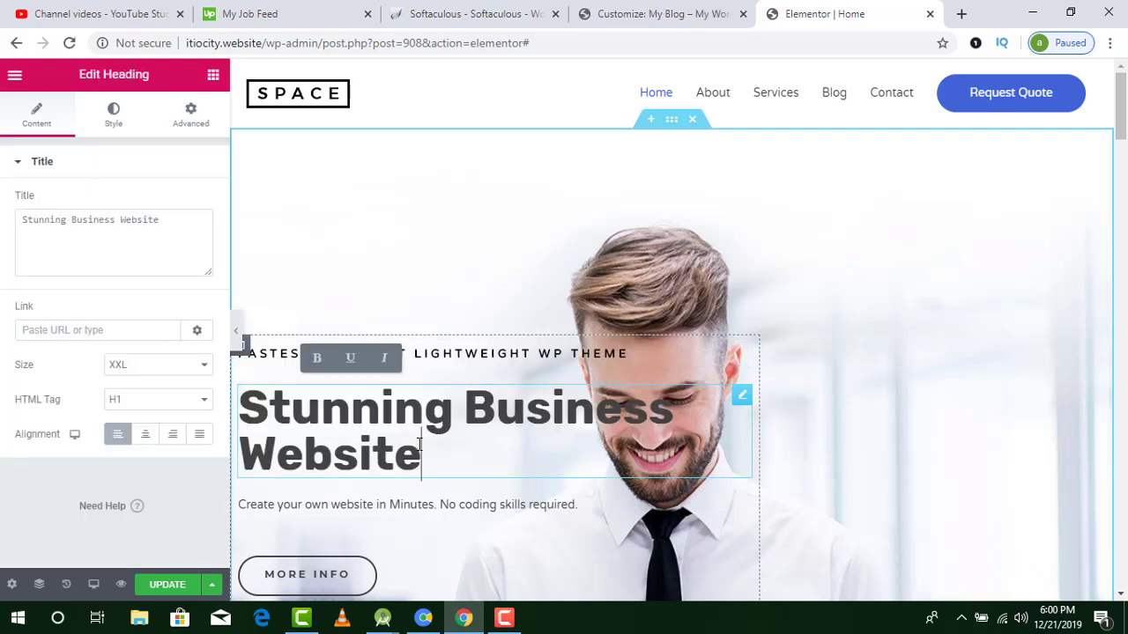
left_click_drag(357, 421, 481, 458)
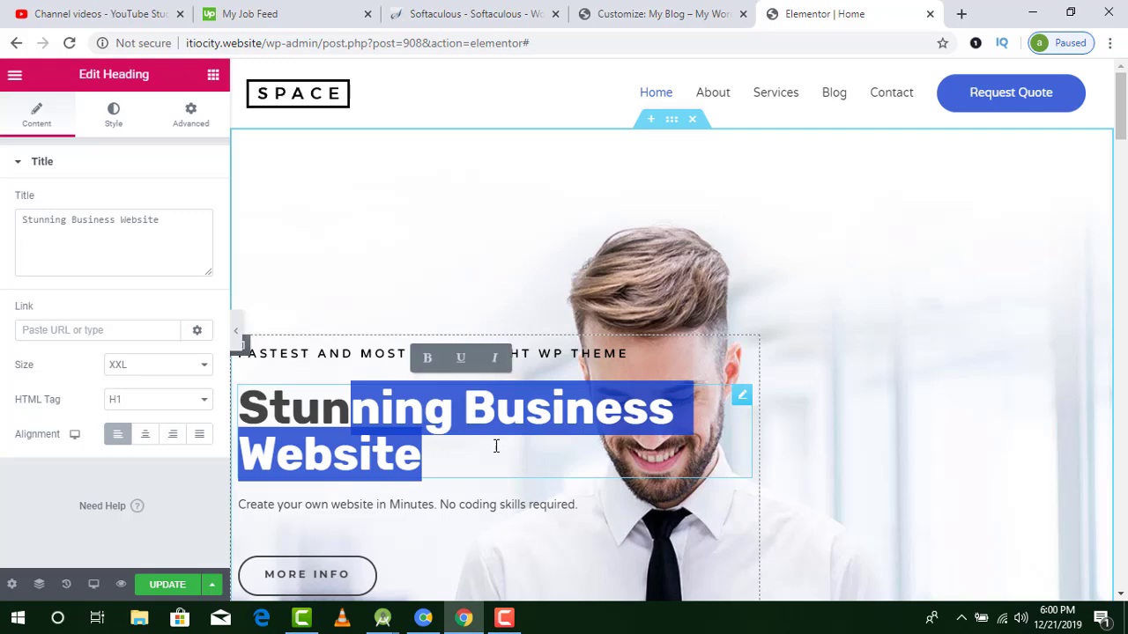
key("Right")
Step: Examine the hero's description text and the MORE INFO button's content settings, including its link field
scroll(493, 188, "down", 4)
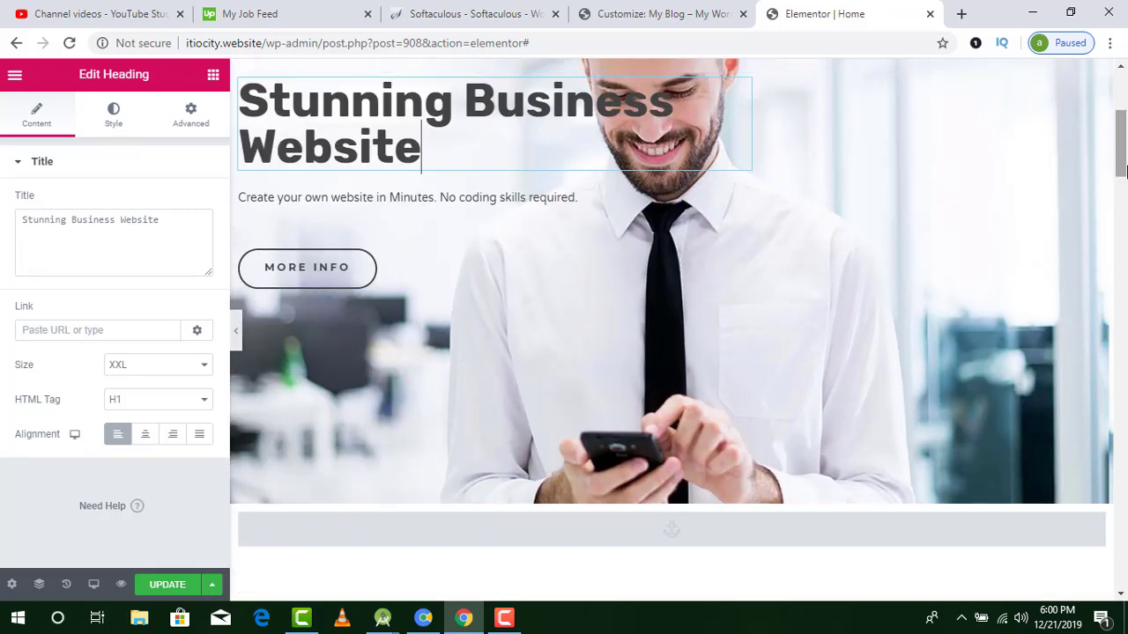
left_click(491, 193)
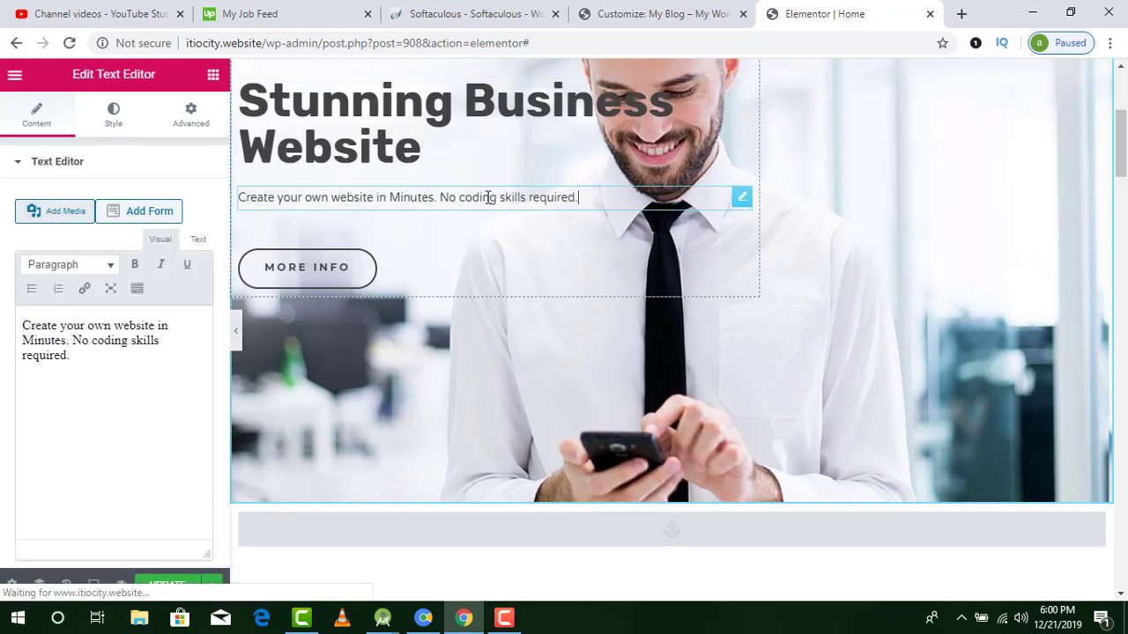
left_click(339, 269)
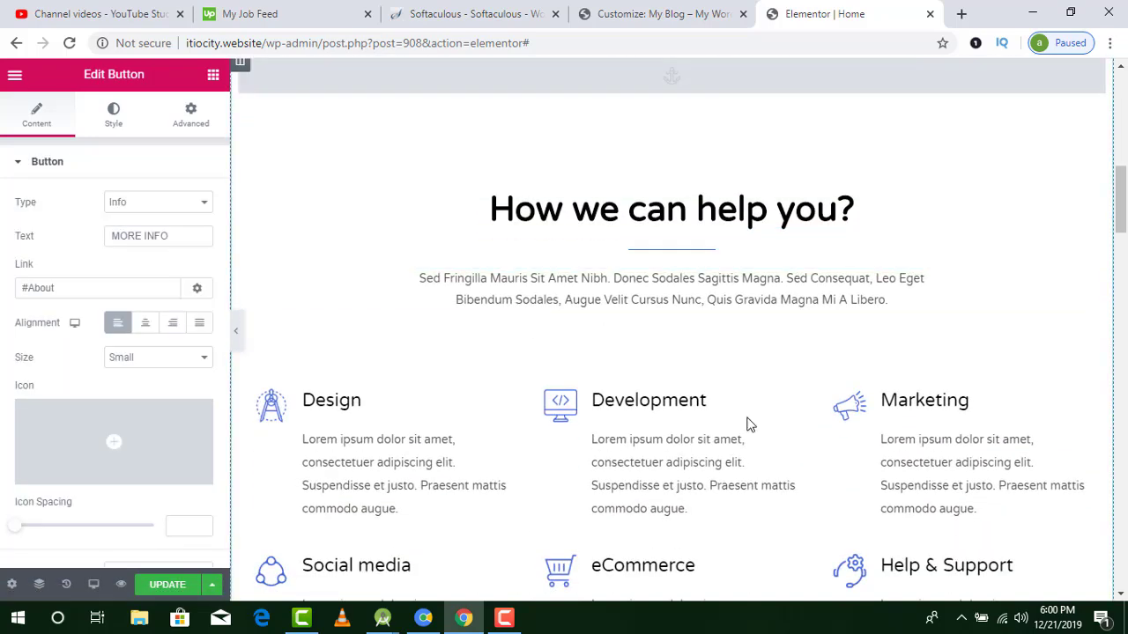
left_click_drag(1119, 185, 1117, 120)
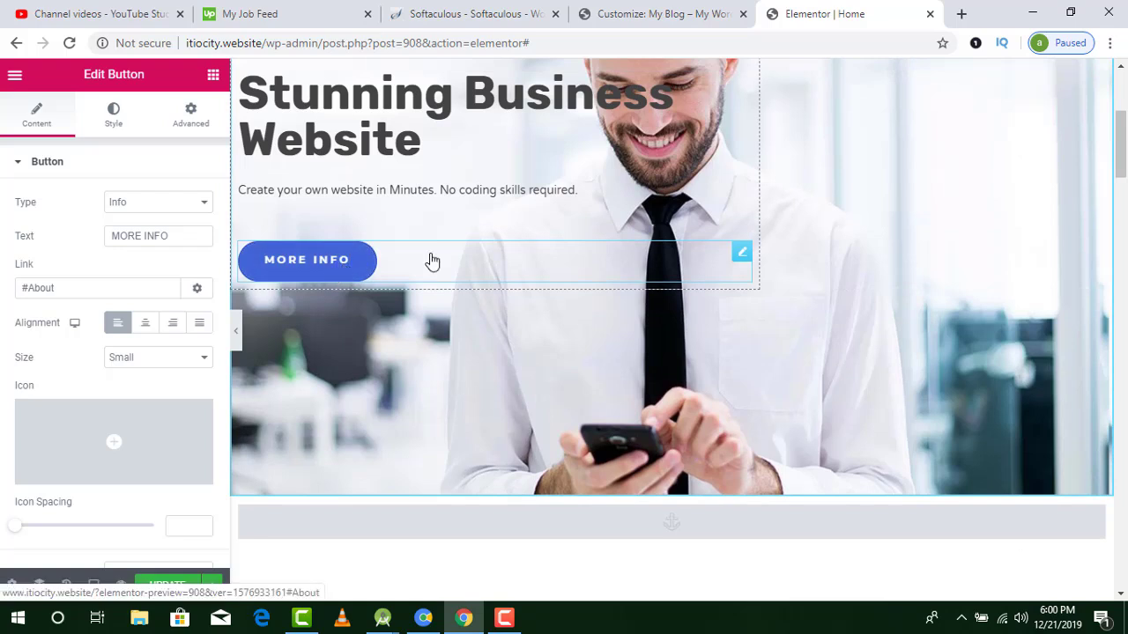
left_click(742, 255)
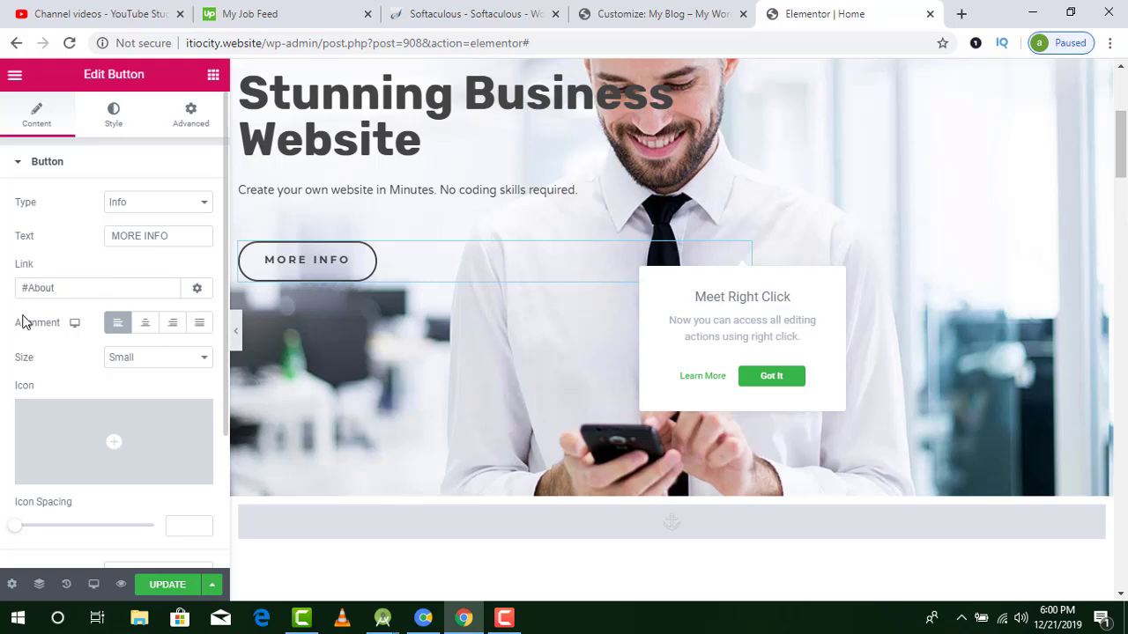
left_click(97, 287)
Step: Select the intro paragraph under "How we can help you?" and examine the Design box's image, title and description settings
left_click_drag(1125, 164, 1116, 229)
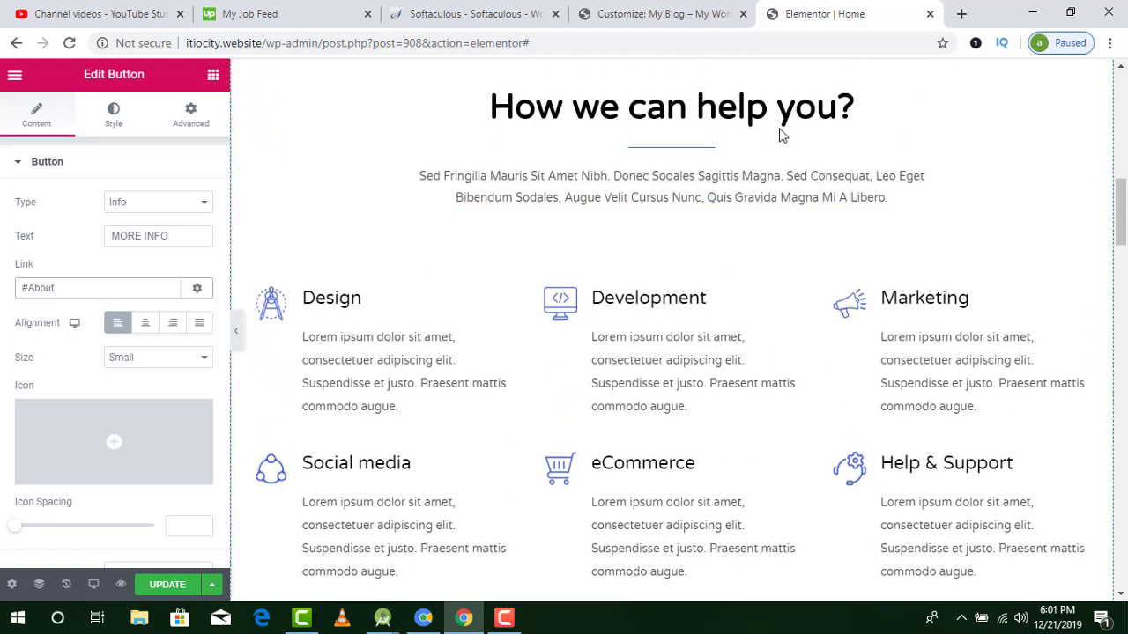
triple_click(665, 198)
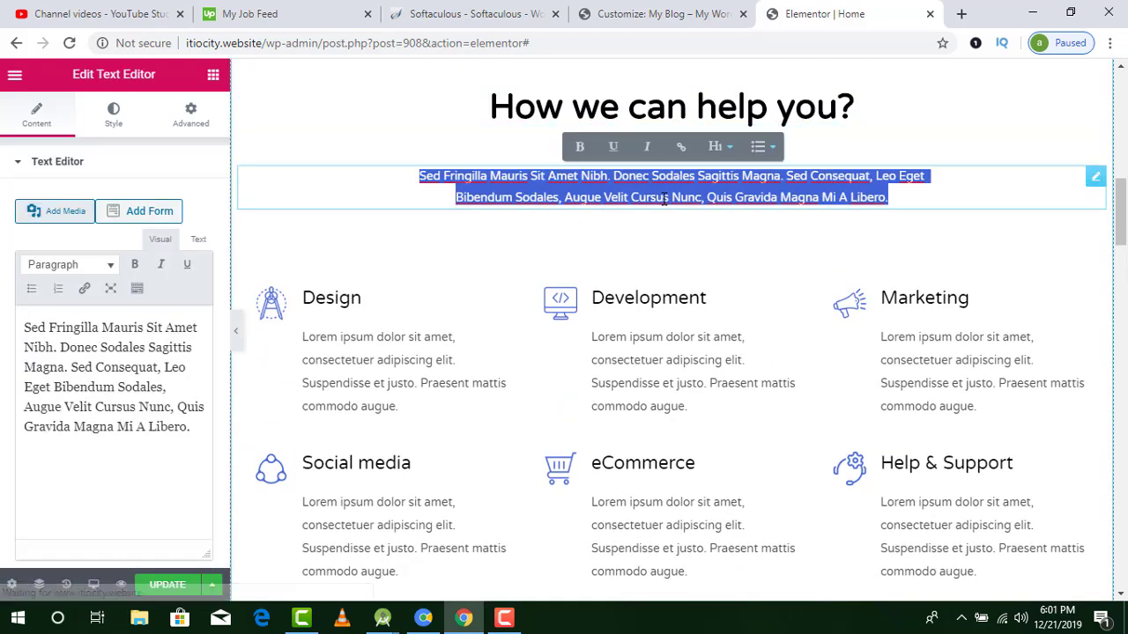
left_click(372, 301)
left_click_drag(132, 370, 0, 399)
left_click_drag(196, 449, 19, 403)
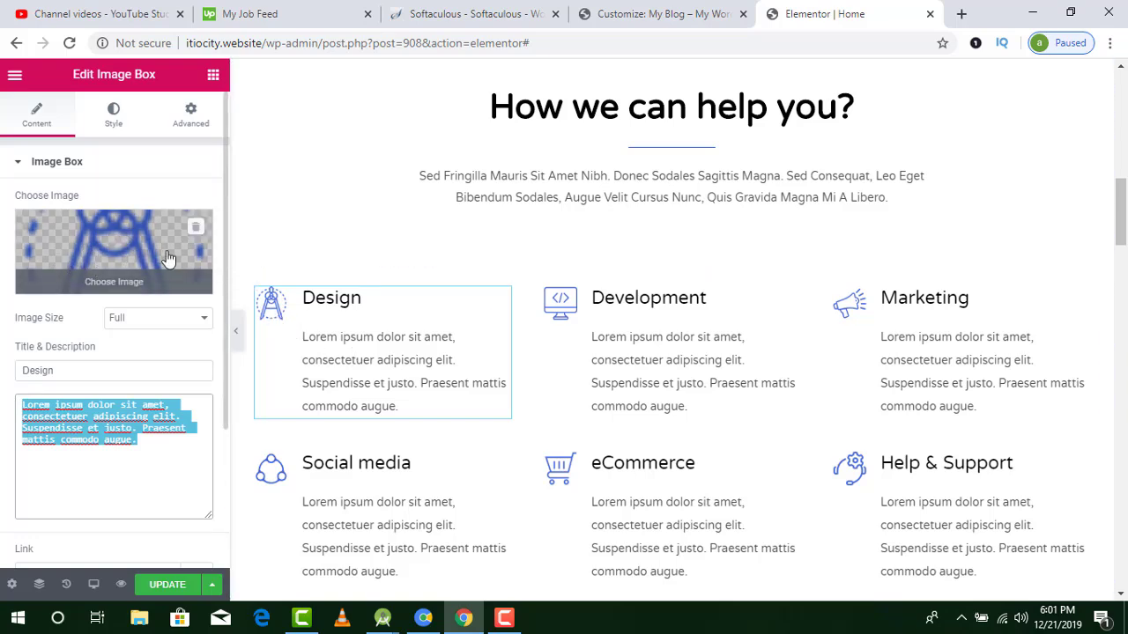
Step: Examine the content settings of the Development and Marketing image boxes and look over the remaining service boxes
left_click(707, 336)
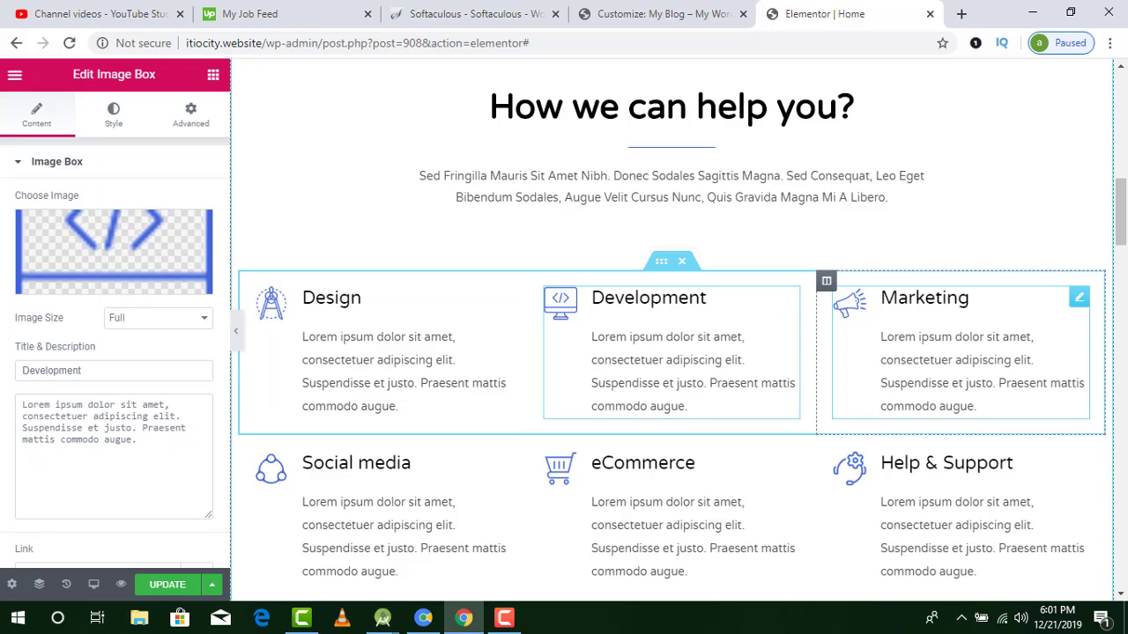
left_click(976, 406)
scroll(669, 352, "up", 5)
scroll(669, 353, "down", 4)
scroll(1087, 257, "down", 3)
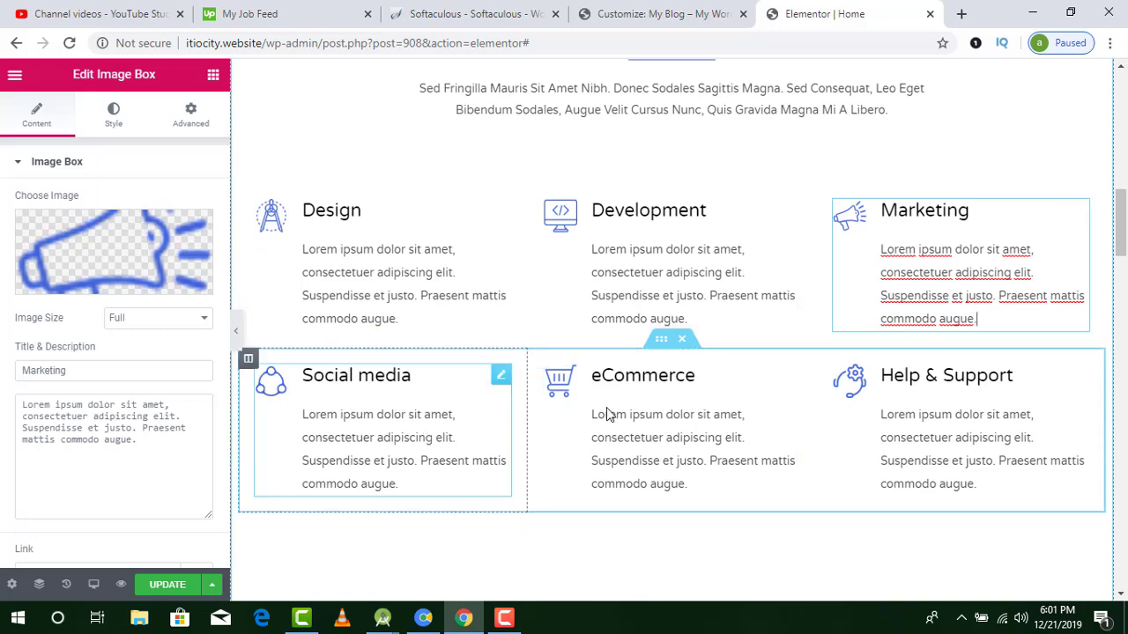
Step: Examine the spacers in the first two Portfolio columns, including the second spacer's advanced settings
left_click_drag(1124, 240, 1124, 310)
left_click(343, 340)
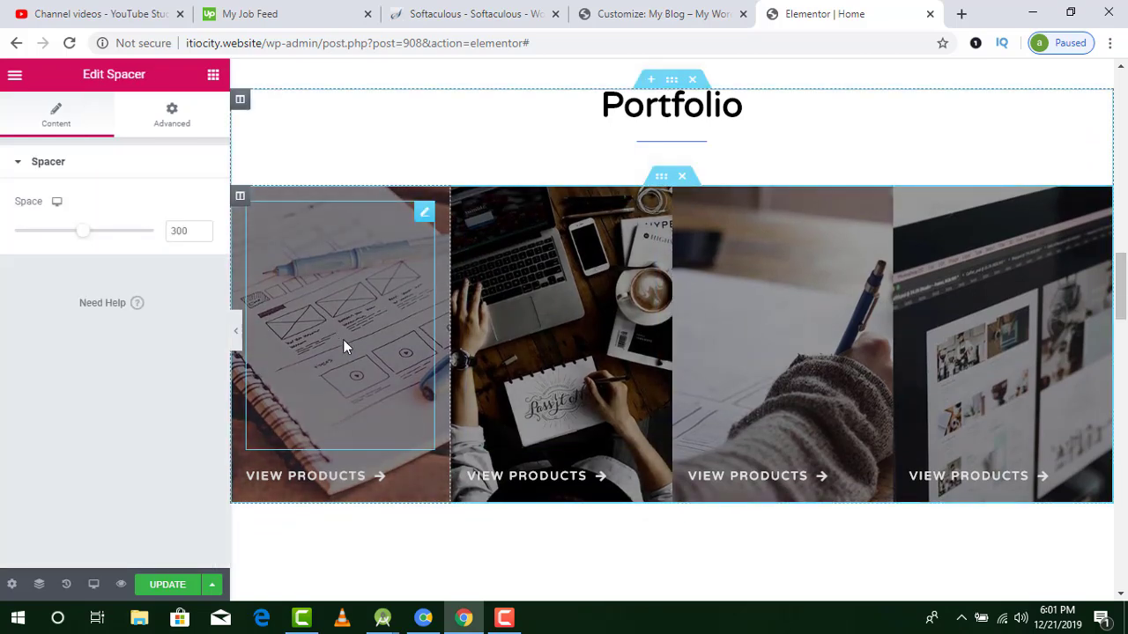
left_click(424, 218)
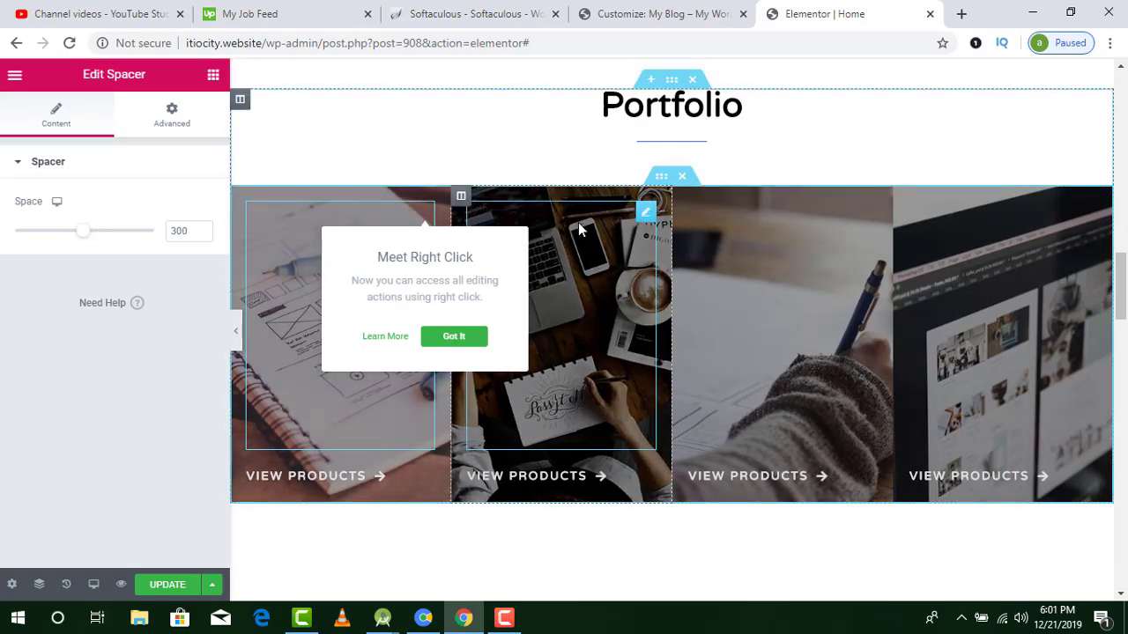
left_click(576, 222)
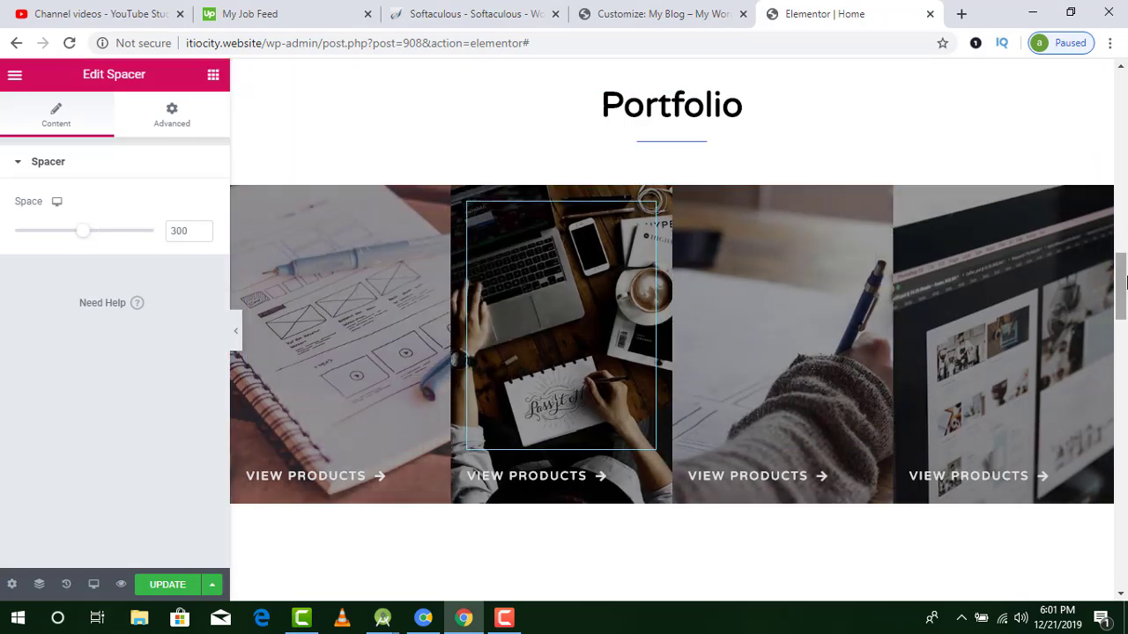
left_click(172, 121)
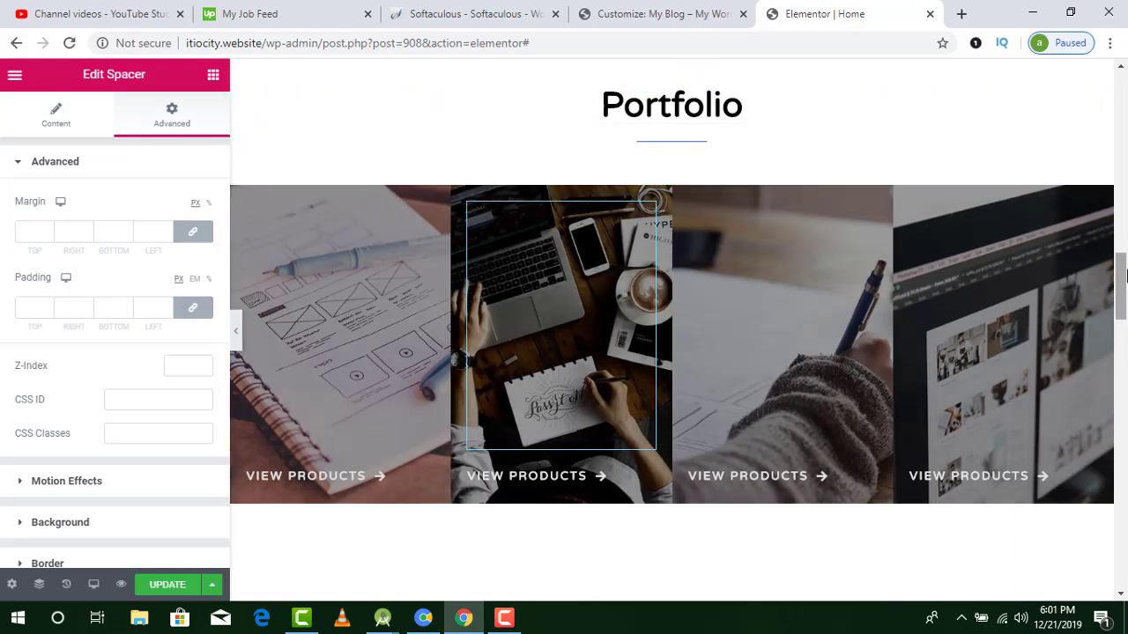
Step: Dismiss the Meet Right Click tip and examine the content and style settings of the third Portfolio column's VIEW PRODUCTS button
scroll(757, 352, "down", 1)
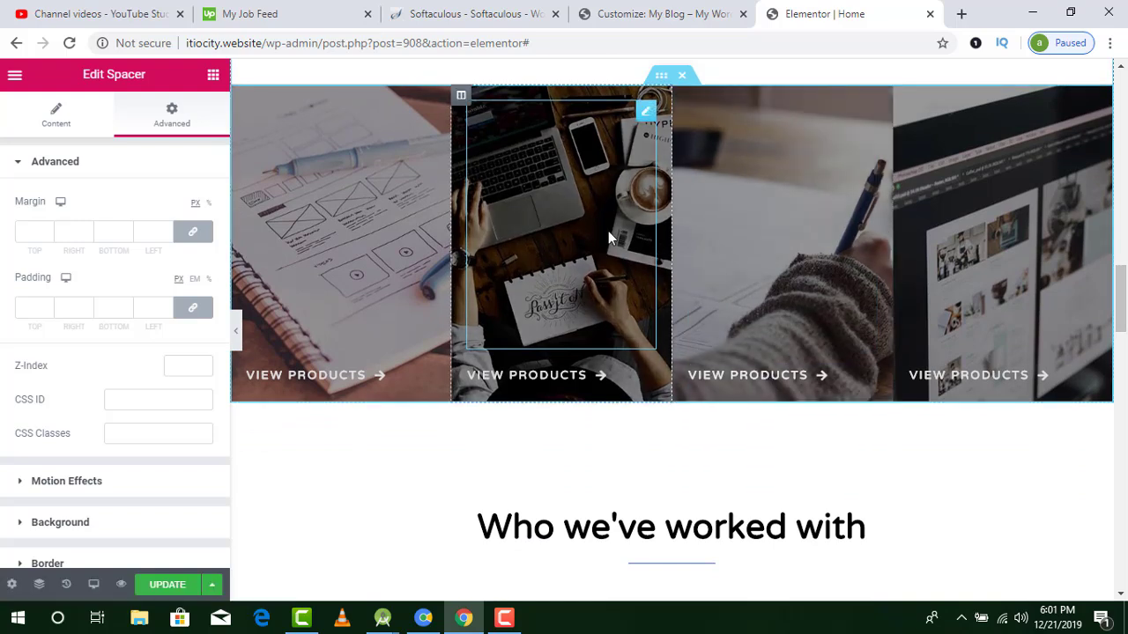
left_click(644, 115)
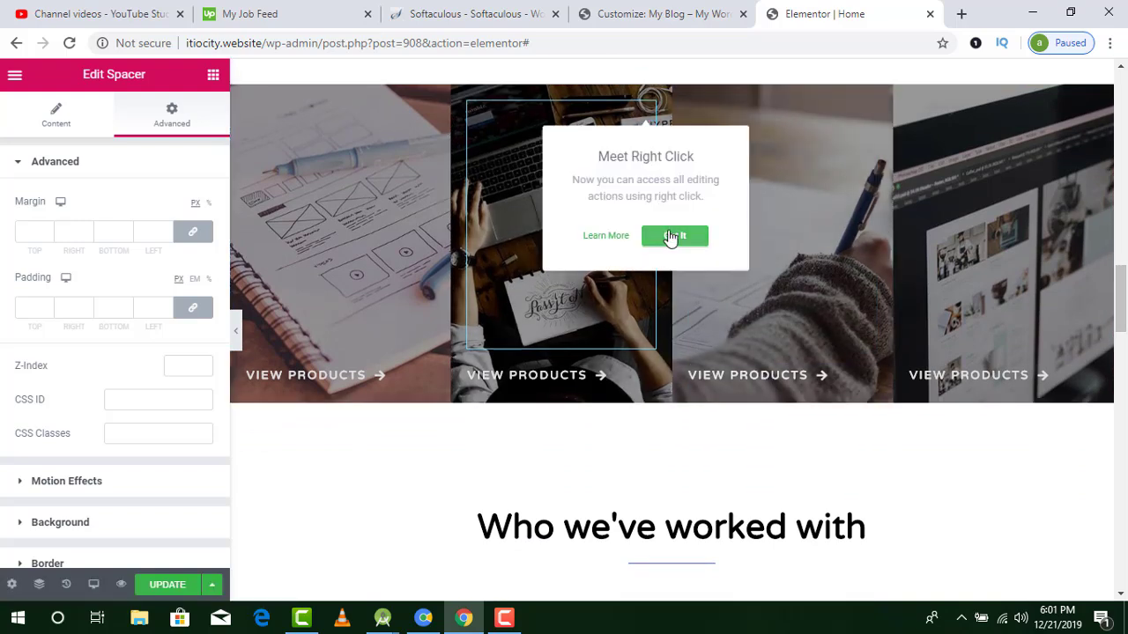
left_click(672, 236)
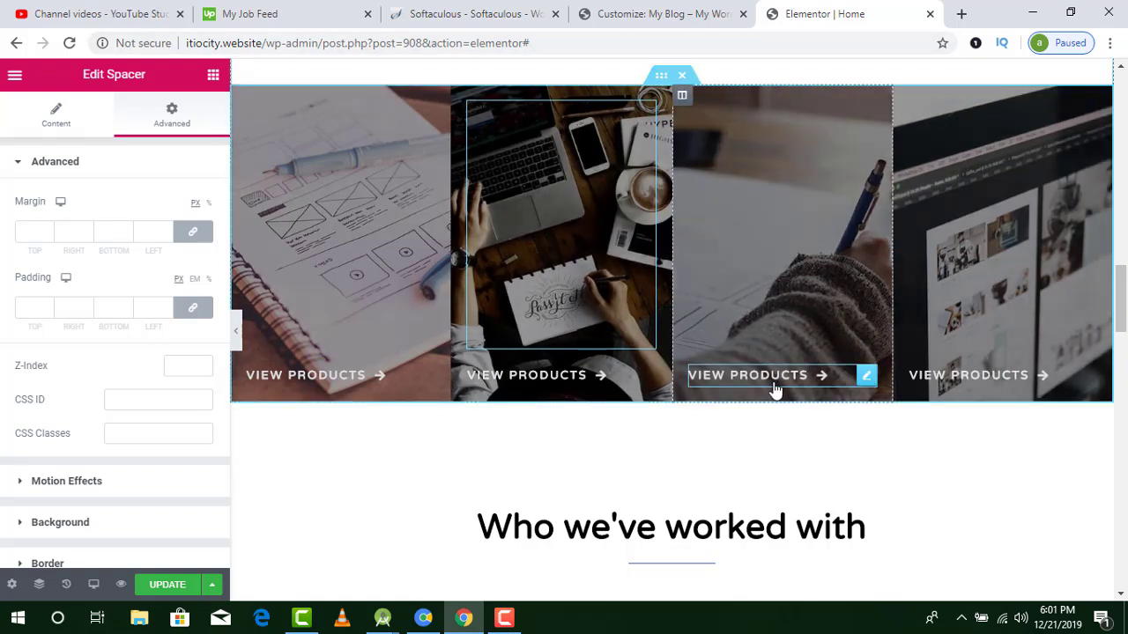
left_click(772, 388)
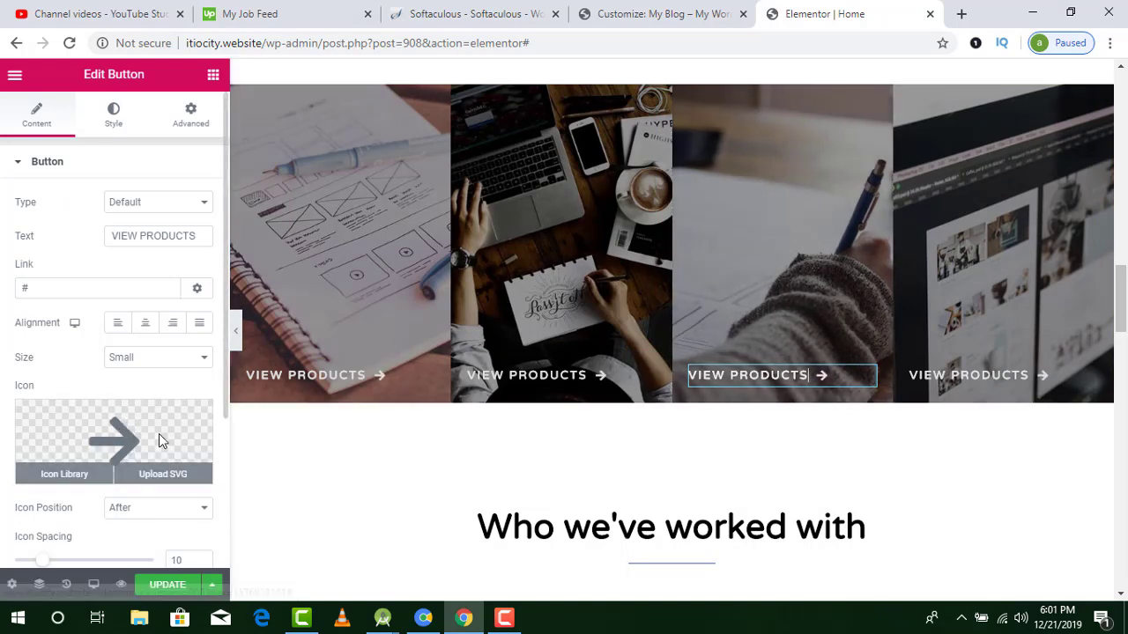
left_click(114, 123)
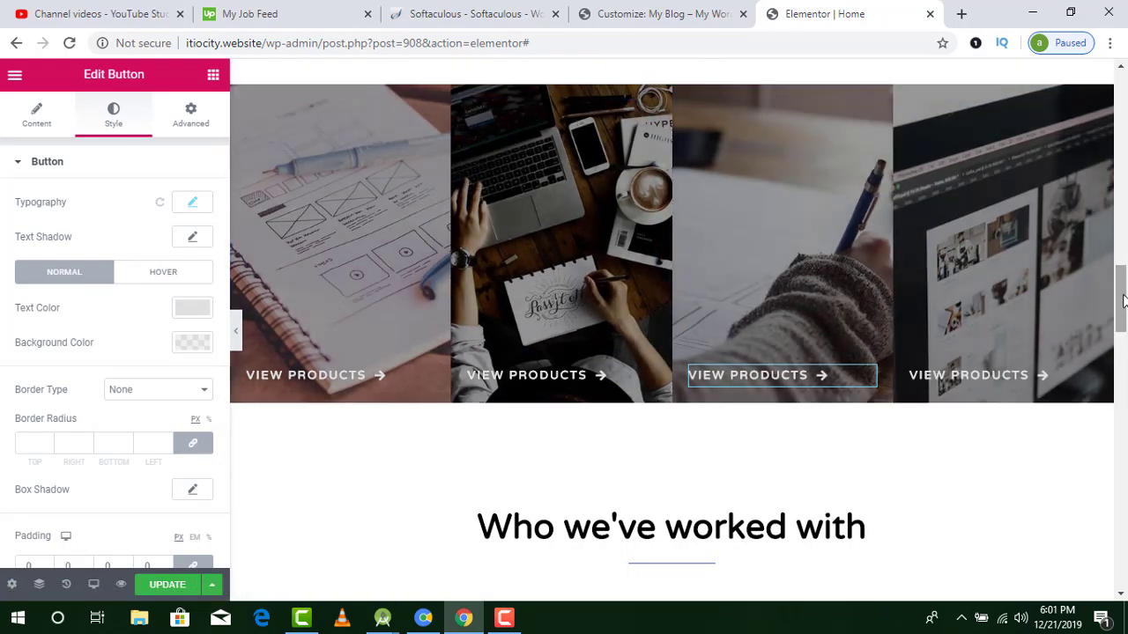
Step: Examine the "Who we've worked with" logo carousel settings and open its image gallery, closing it without changes
scroll(778, 109, "down", 3)
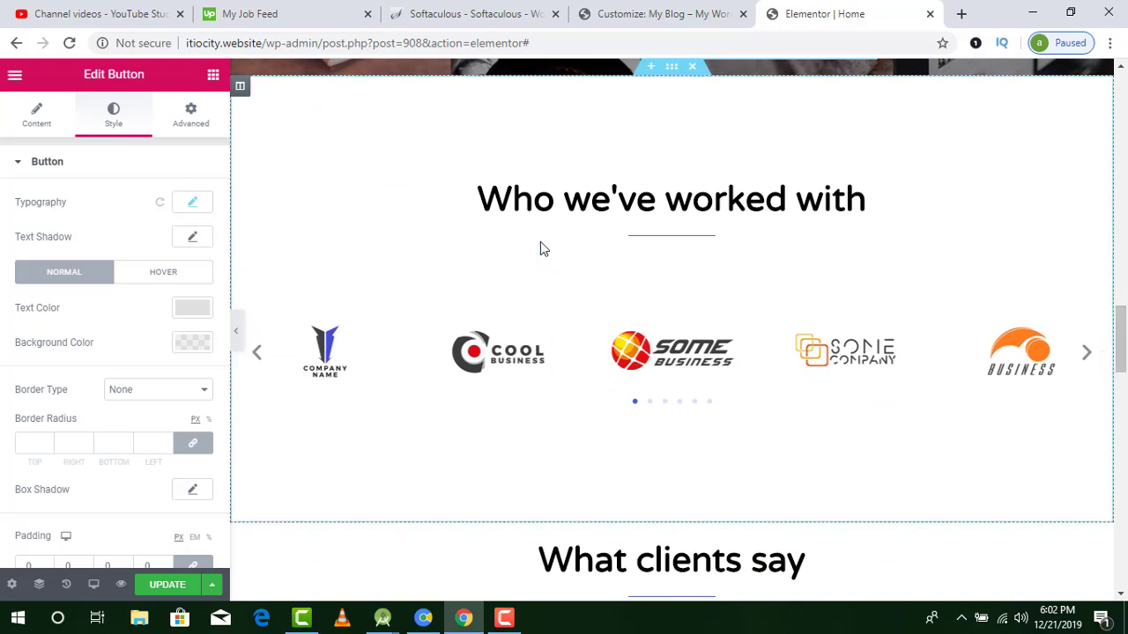
left_click(320, 361)
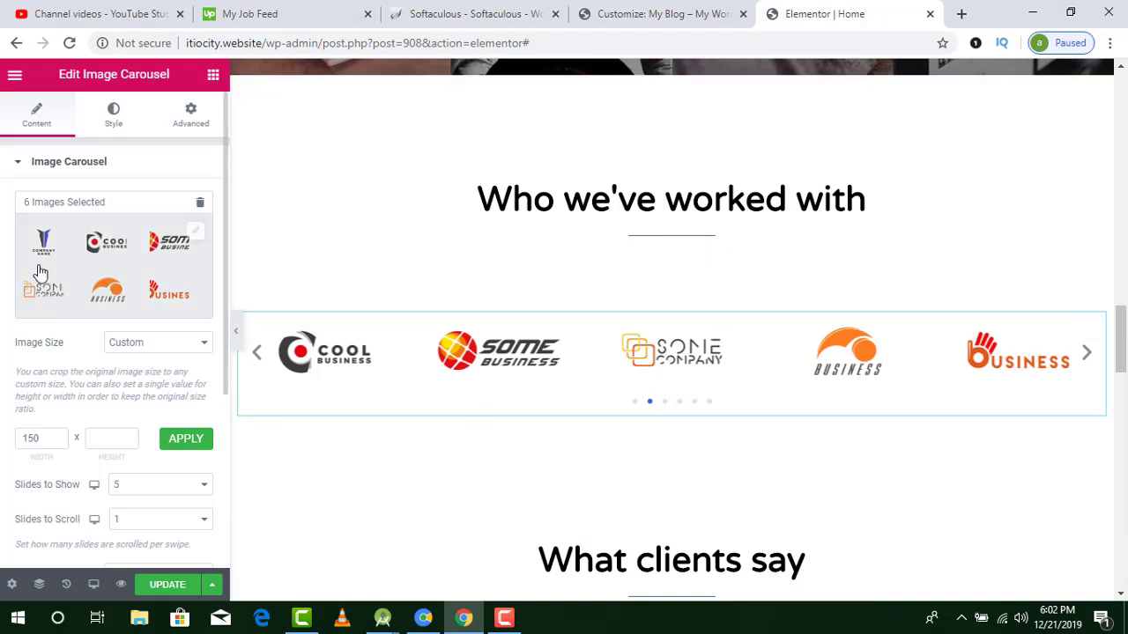
left_click(197, 238)
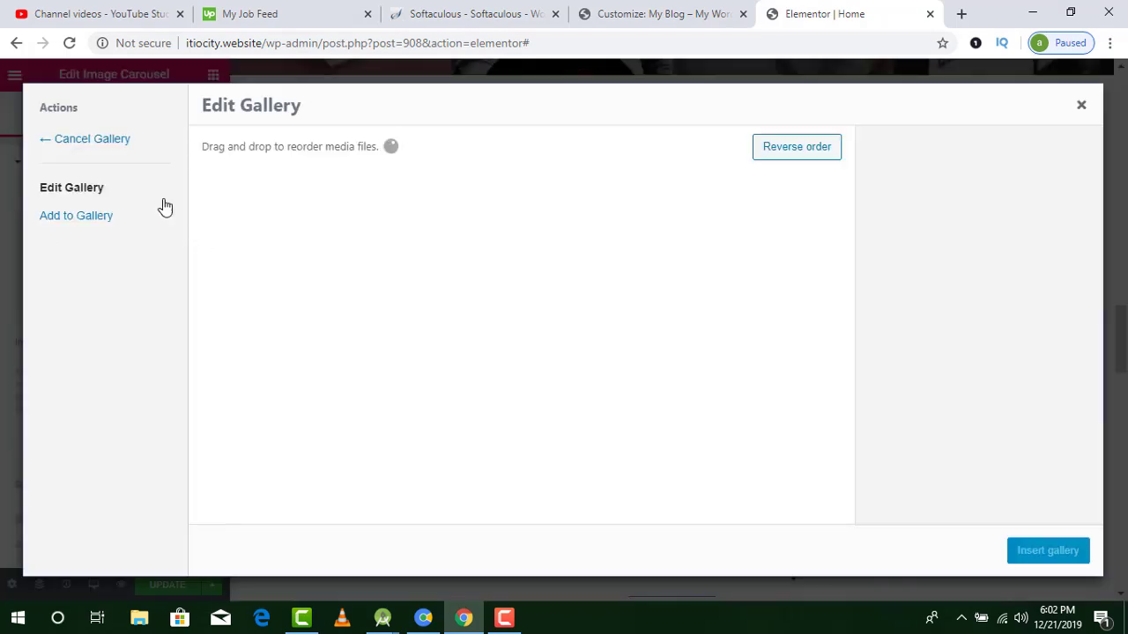
left_click(1084, 107)
Step: Examine the content settings of the "What clients say" testimonial and look over the team and project banner sections below it
left_click_drag(1124, 341, 1123, 395)
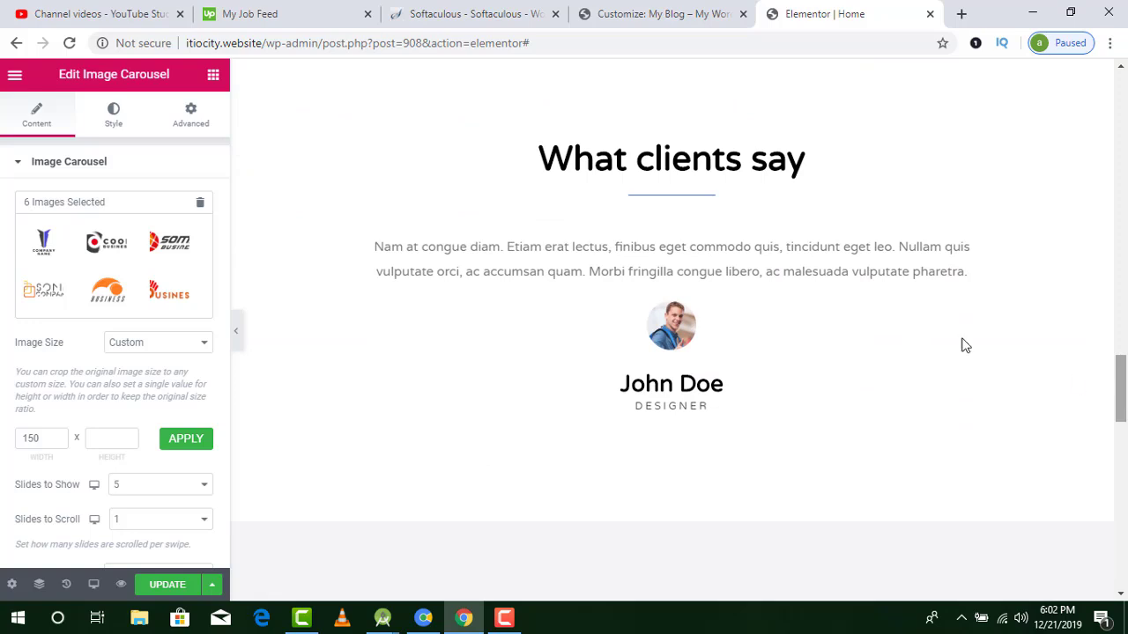
left_click(642, 283)
left_click_drag(1125, 383, 1124, 494)
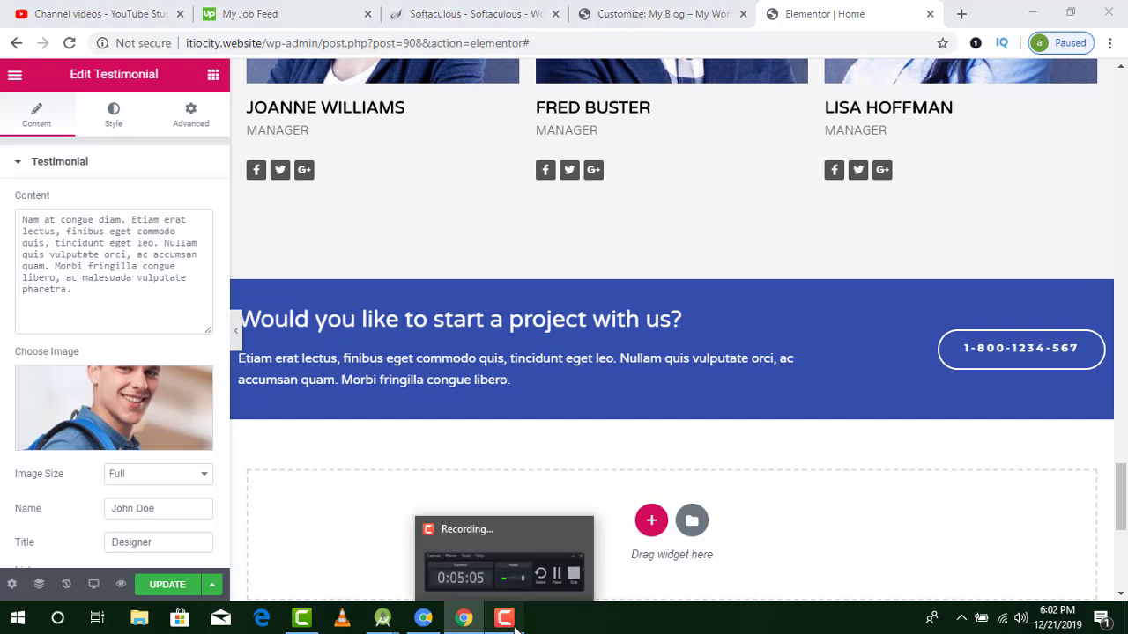
left_click(504, 618)
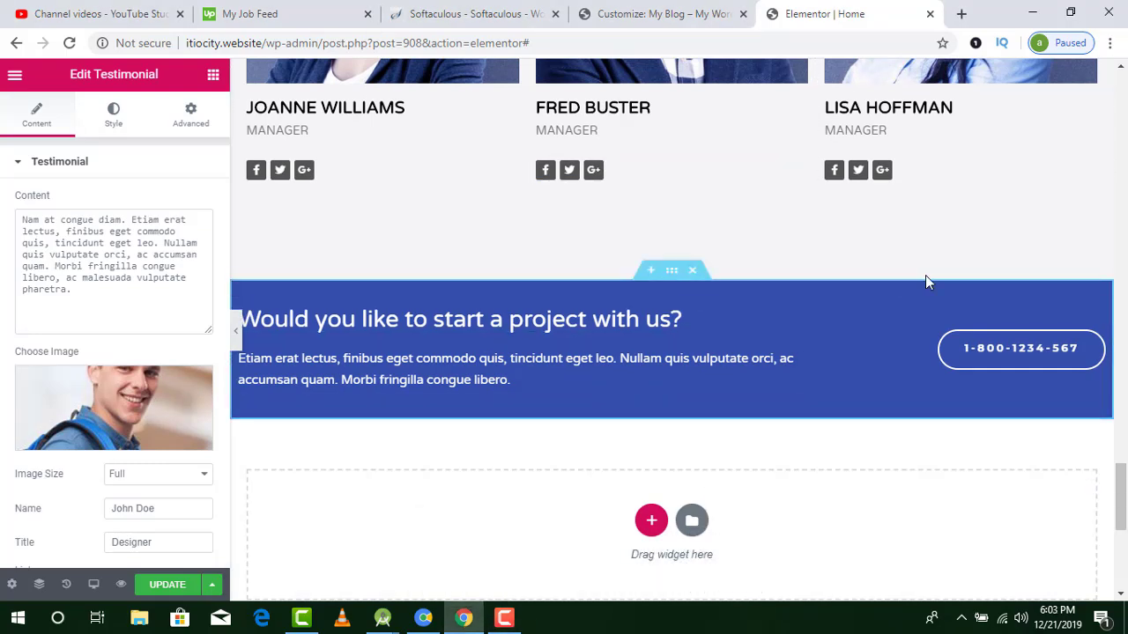
left_click(500, 618)
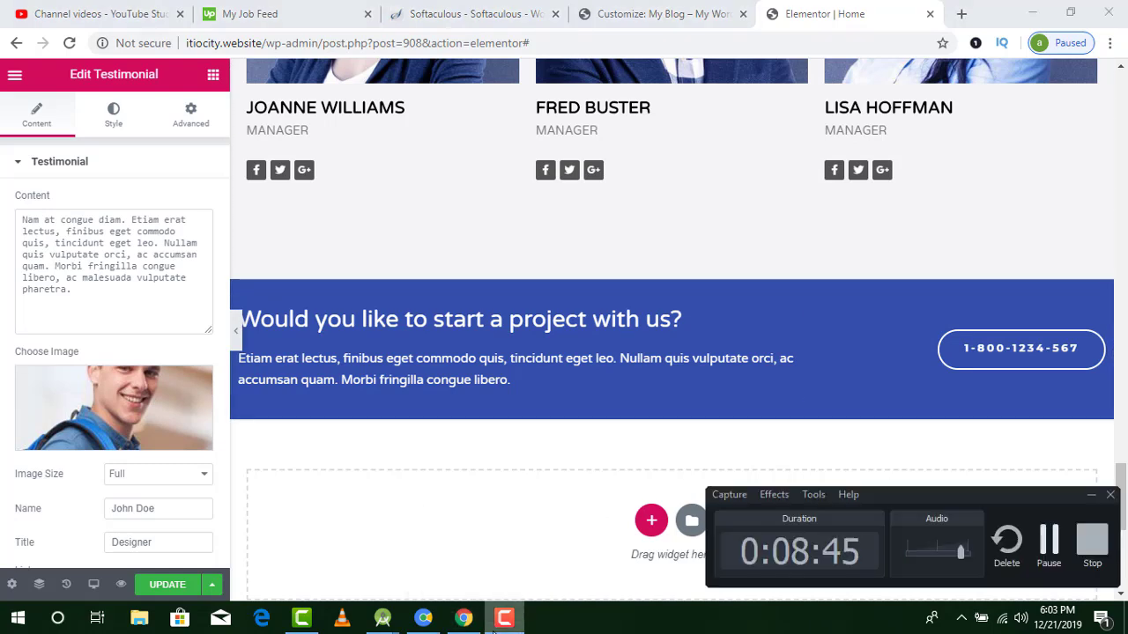
left_click(495, 621)
Step: Look over the rest of the home page down to the footer and return to the hero section
scroll(581, 265, "down", 1)
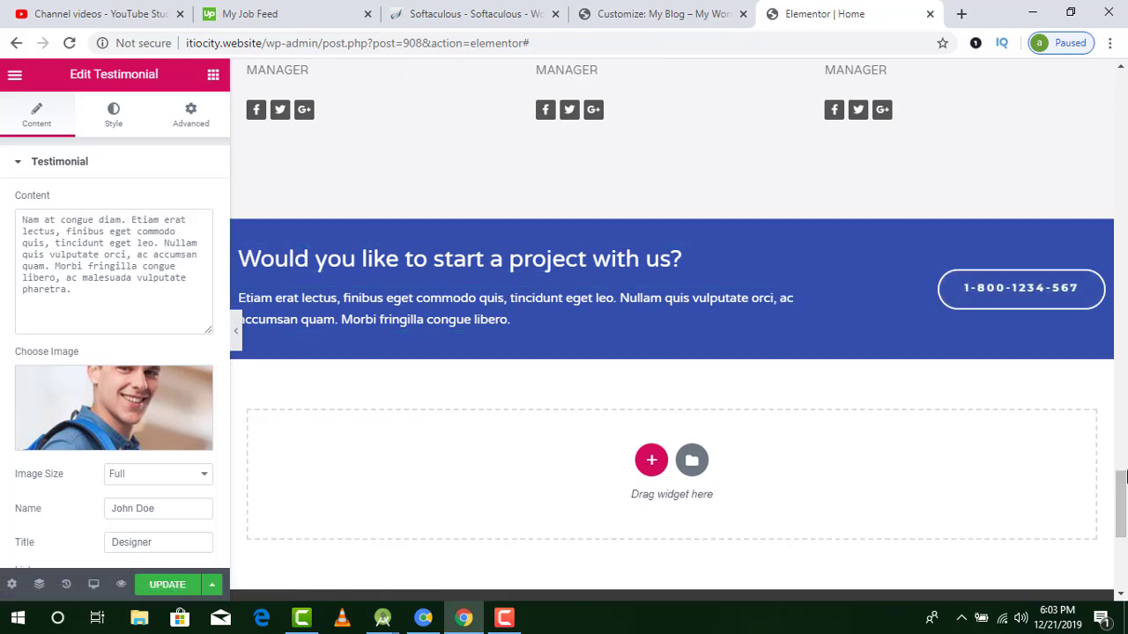
left_click_drag(1119, 481, 1124, 506)
scroll(1124, 506, "down", 1)
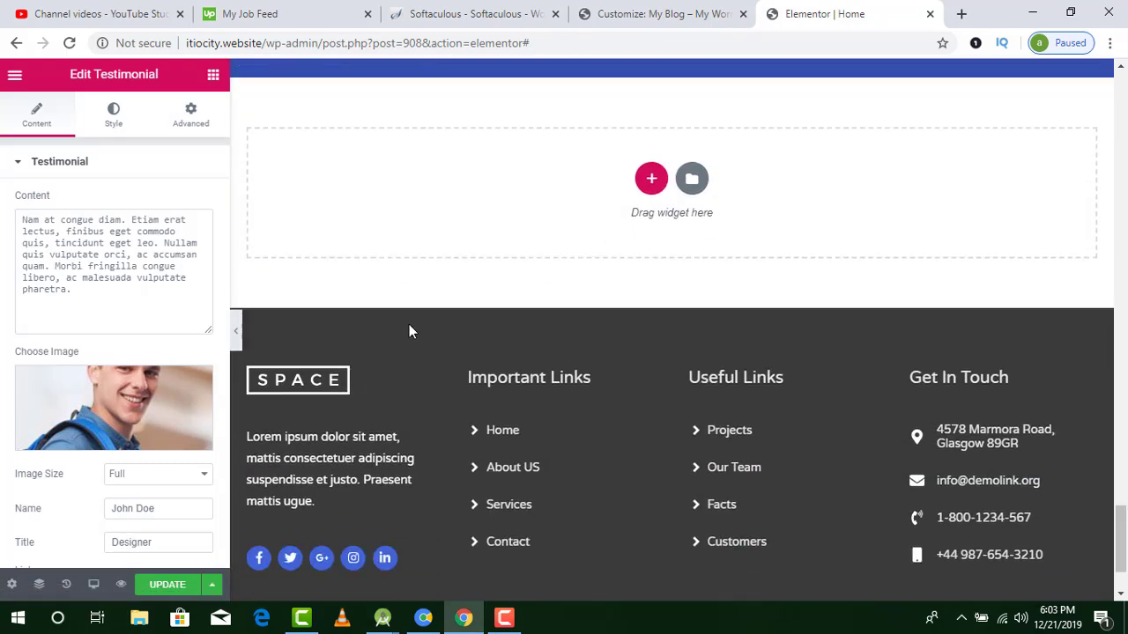
left_click_drag(1120, 538, 1123, 81)
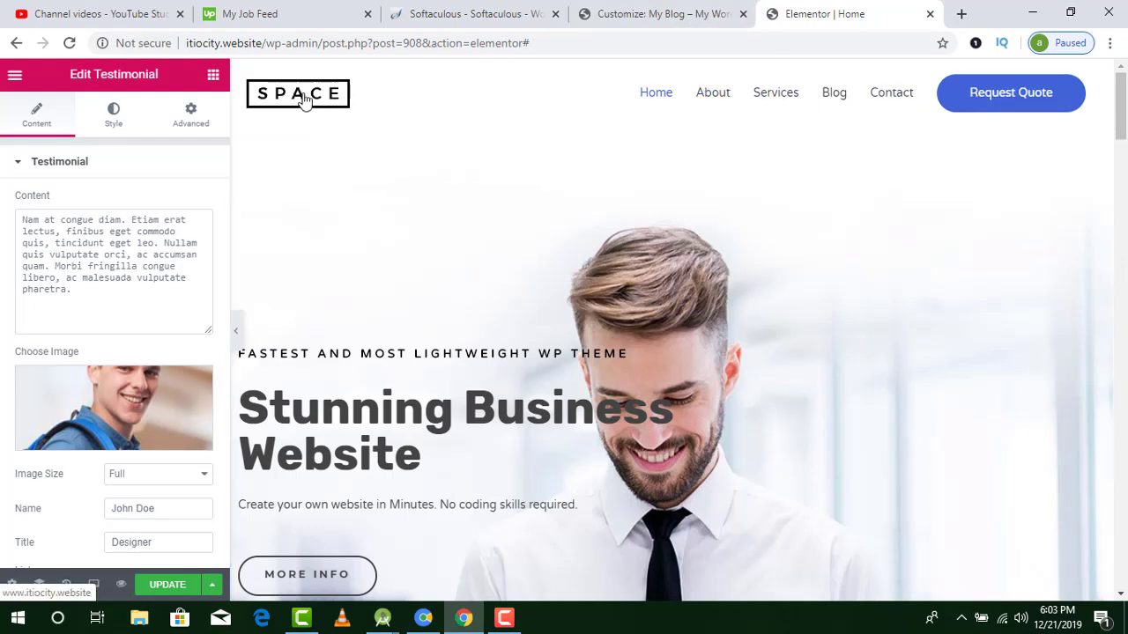
Step: Switch to the theme Customizer and open its Global settings
left_click(650, 11)
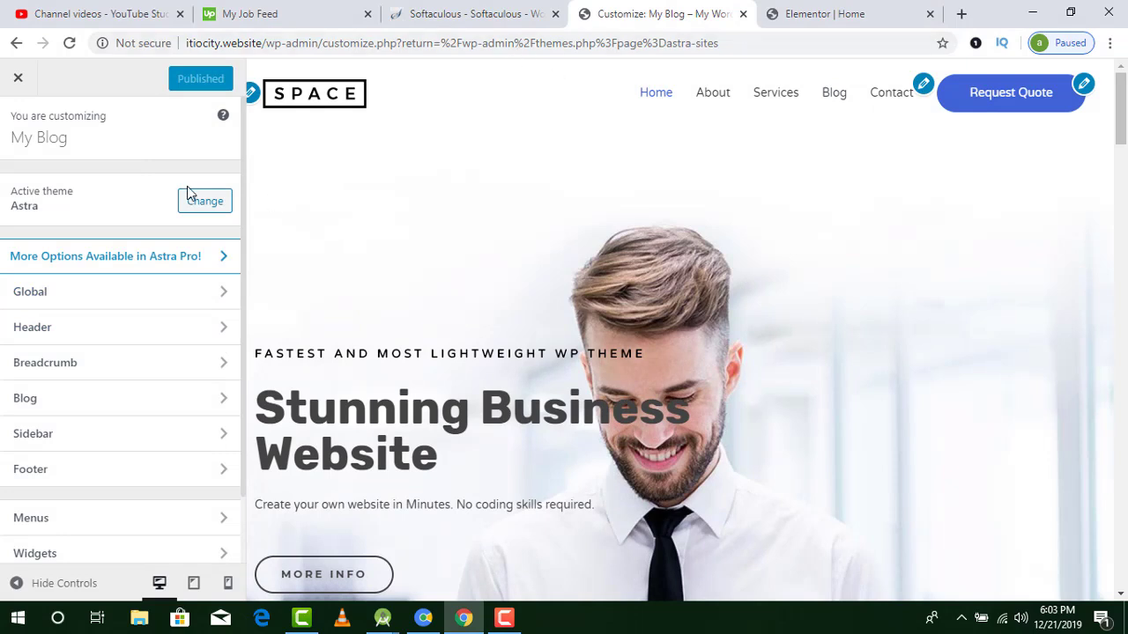
left_click(173, 307)
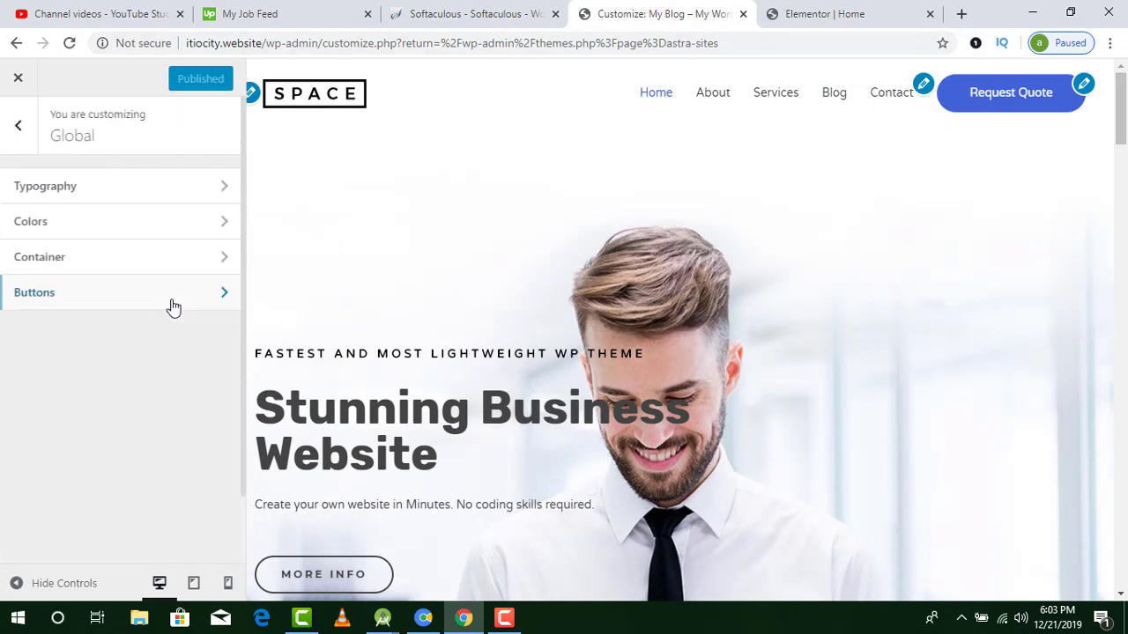
Step: Examine the global Base Typography and Headings font settings without changing them, and return to the Global settings
left_click(150, 203)
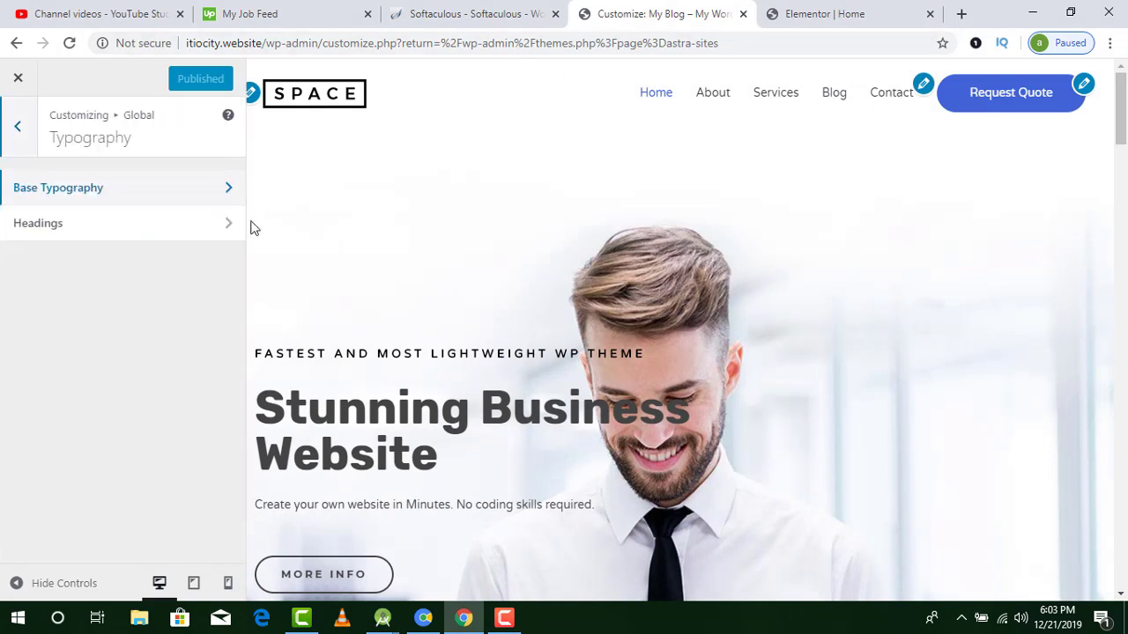
left_click(143, 204)
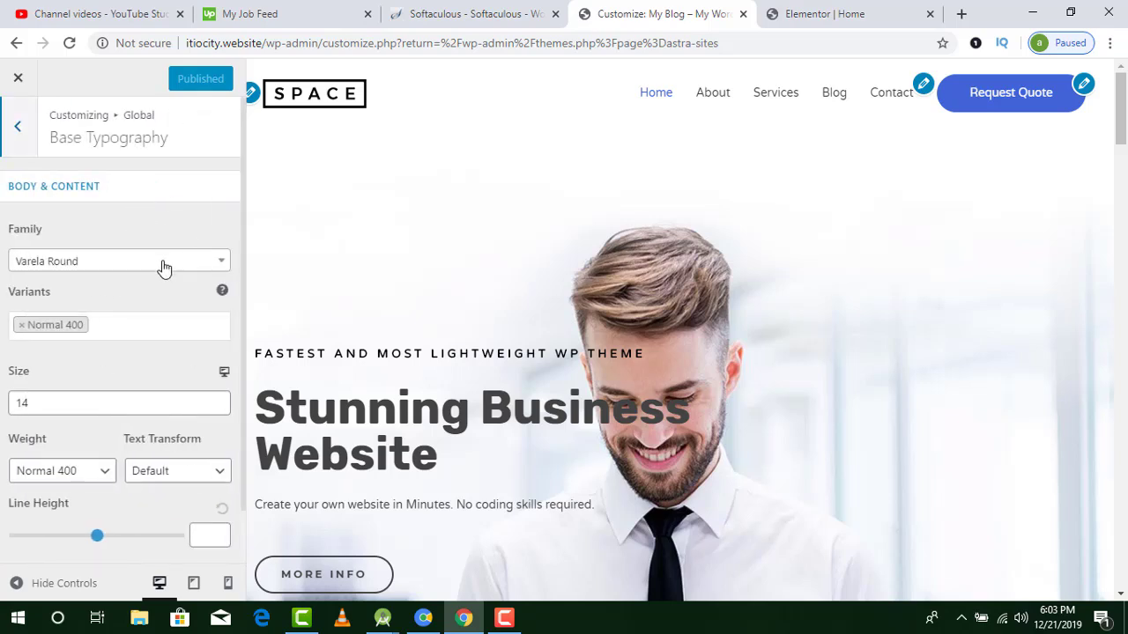
left_click(18, 132)
left_click(82, 234)
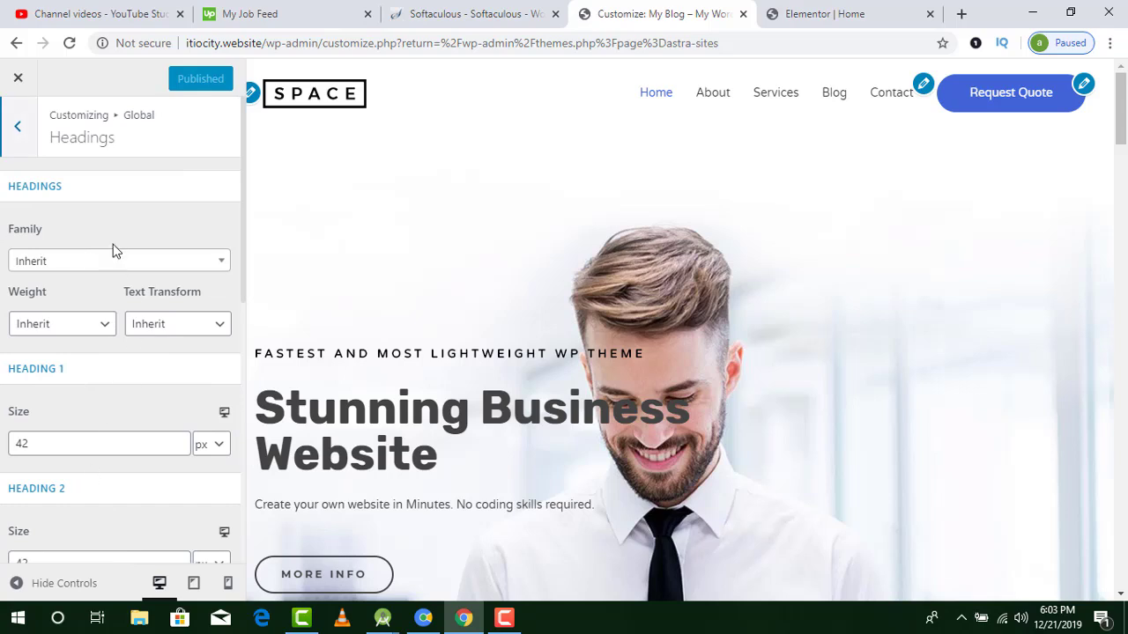
right_click(20, 156)
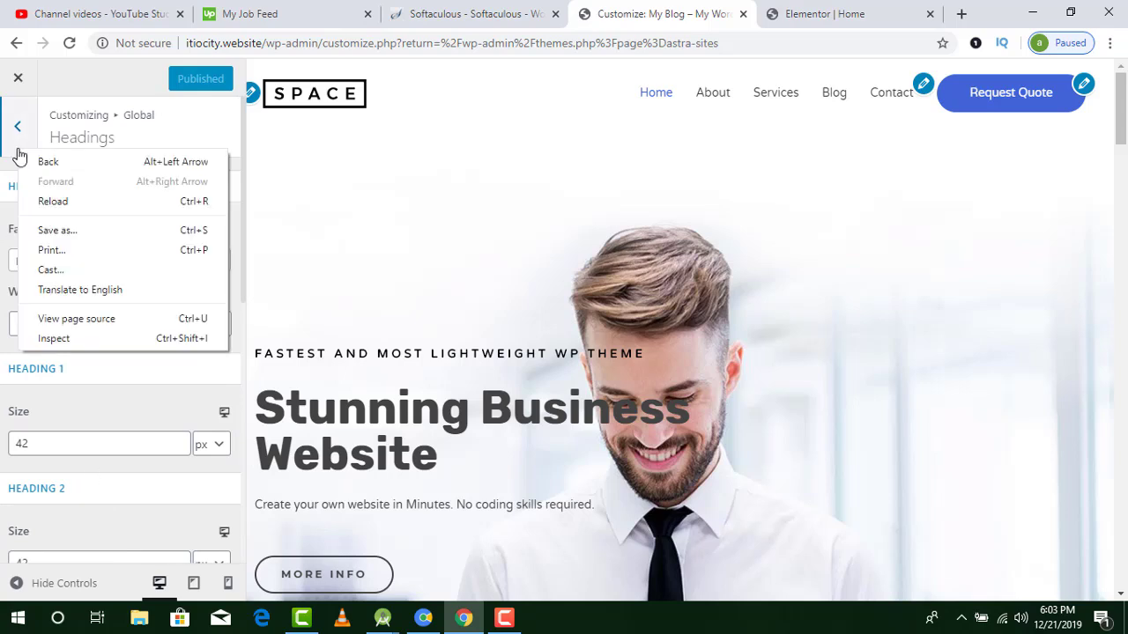
left_click(19, 143)
left_click(17, 141)
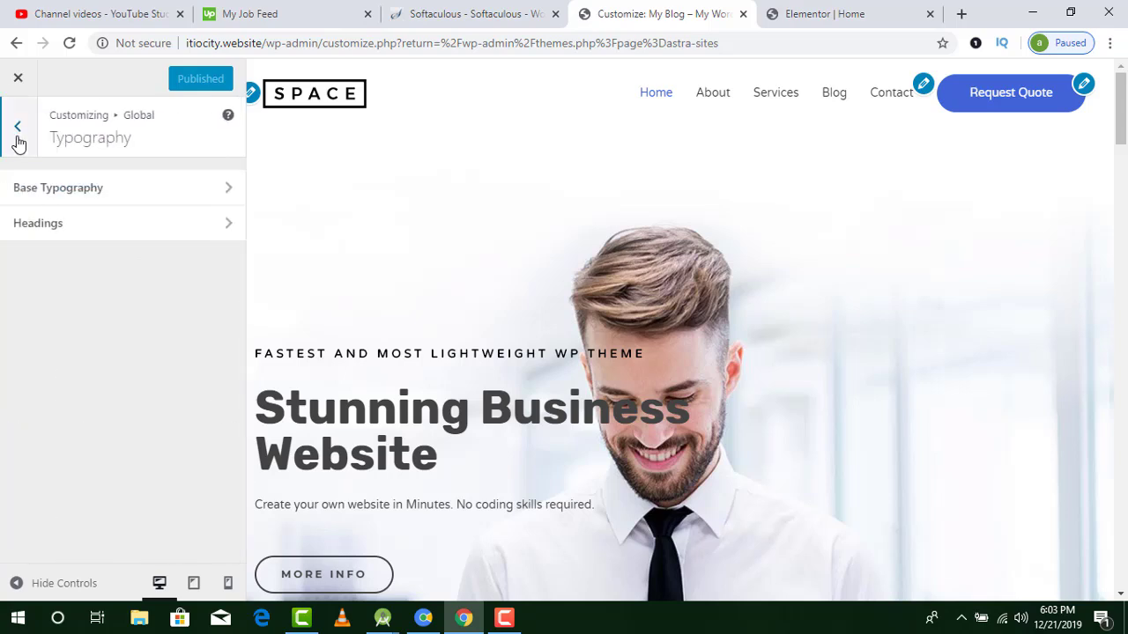
left_click(21, 130)
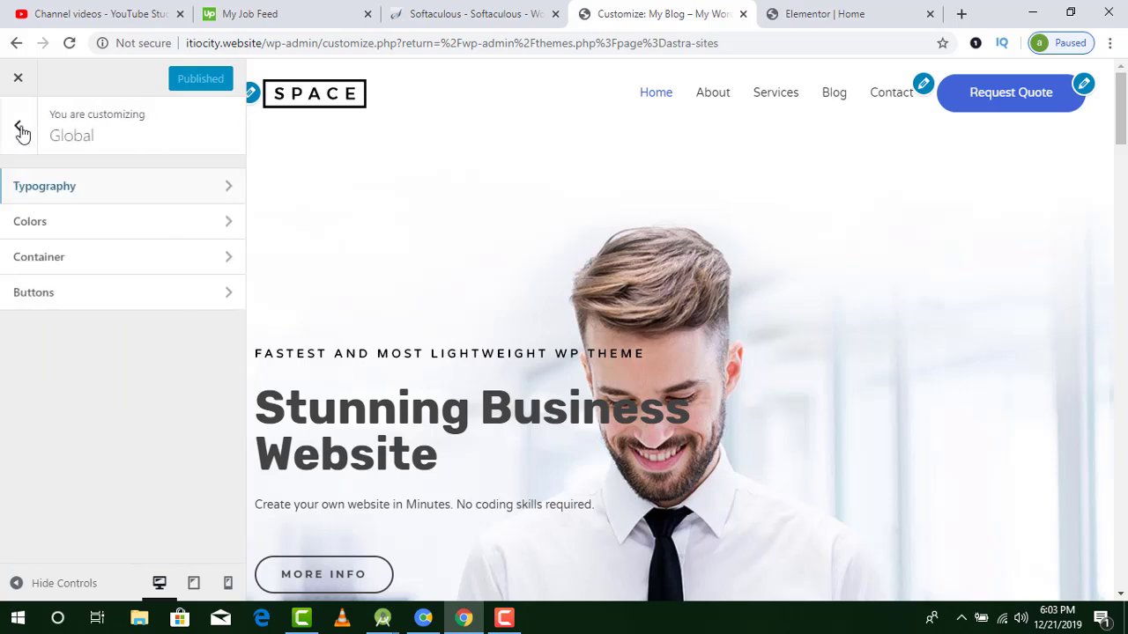
Step: Look over the global Base Colors settings for text, theme, links and background, and return to the Global settings
left_click(84, 222)
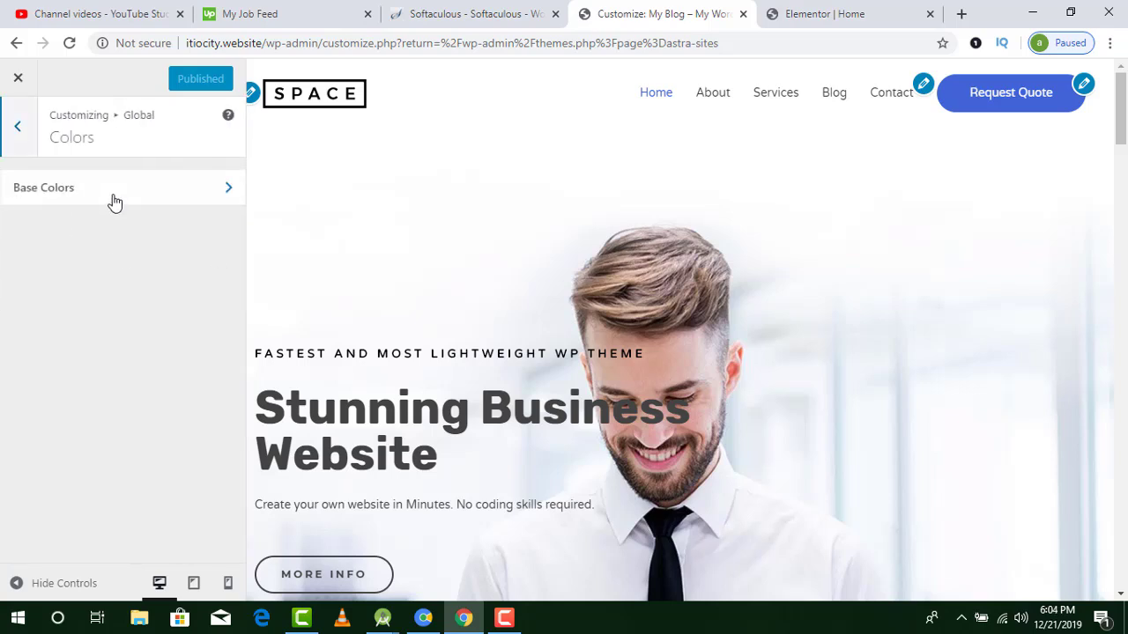
left_click(111, 196)
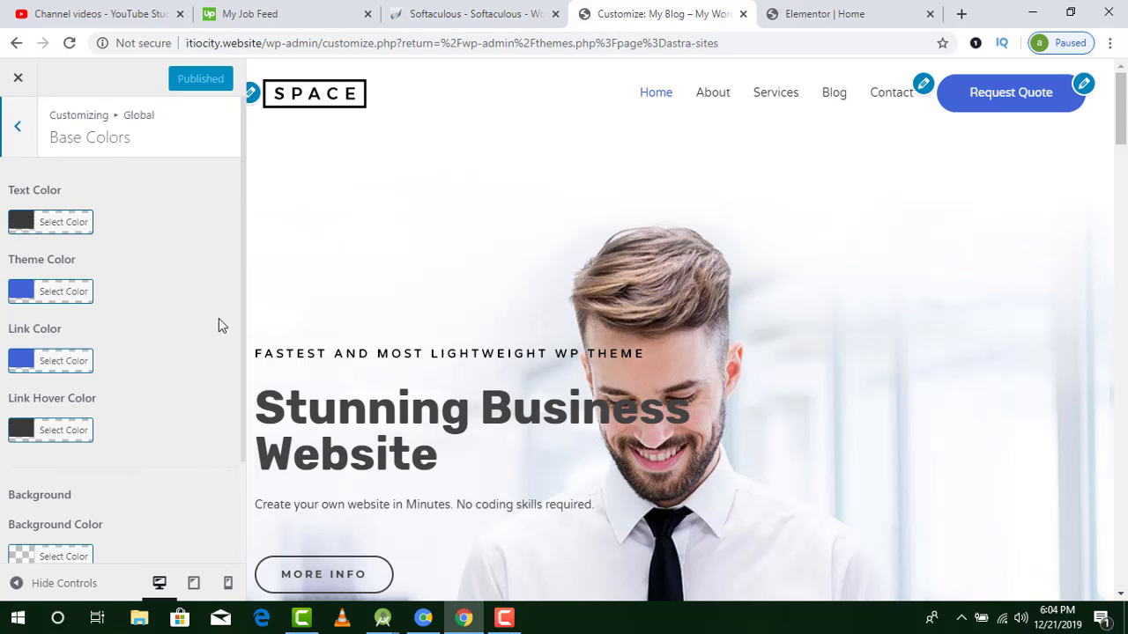
left_click_drag(244, 295, 228, 202)
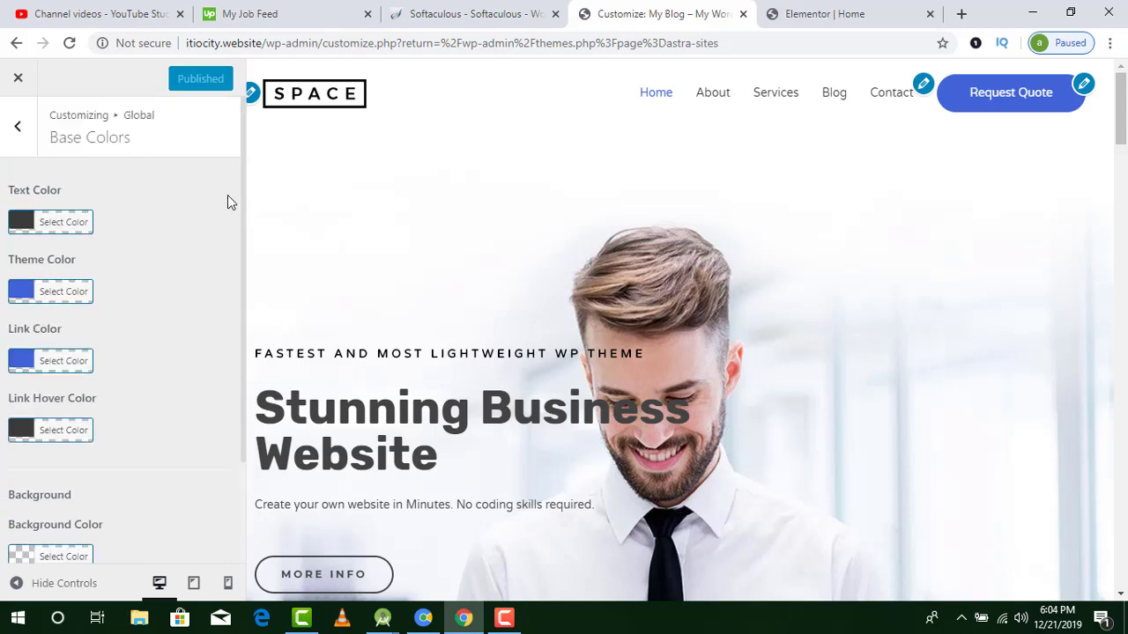
left_click(16, 129)
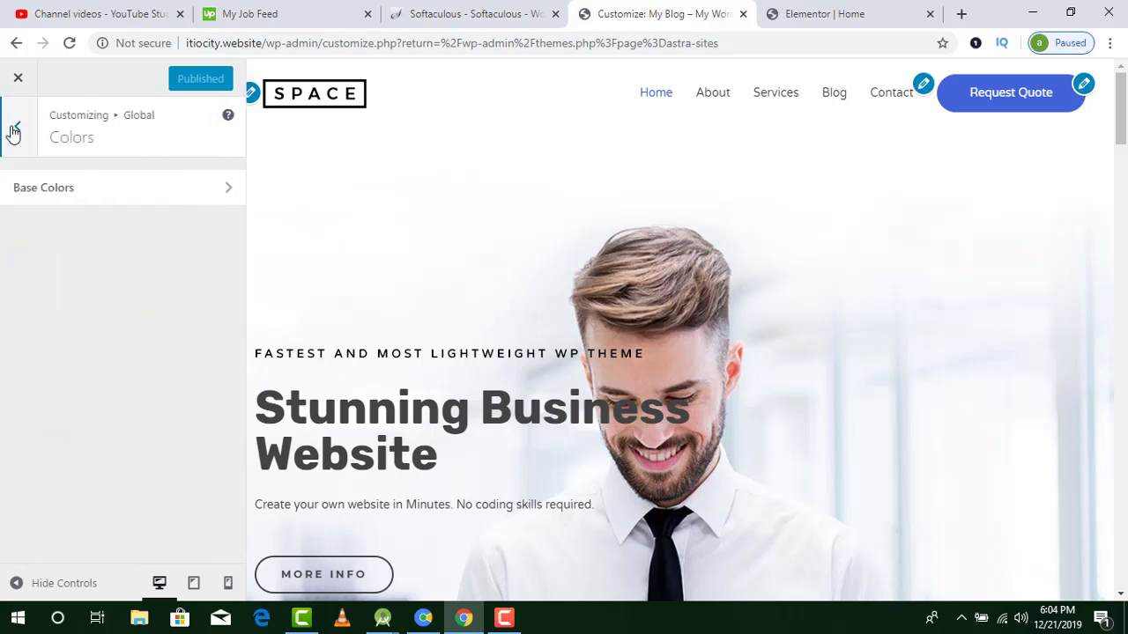
left_click(14, 130)
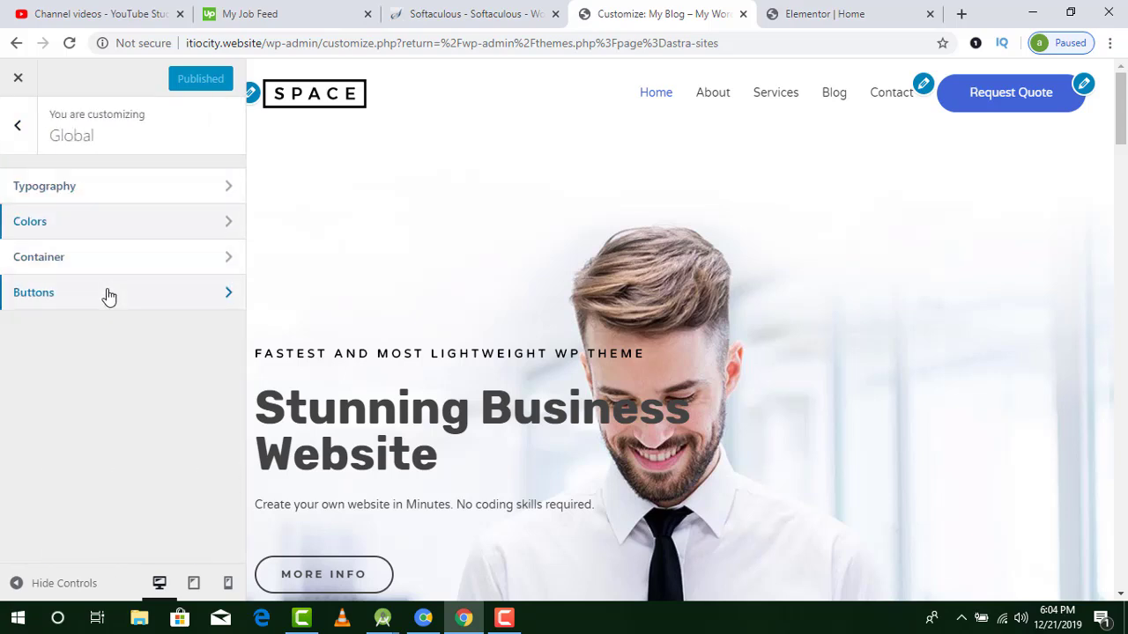
Step: Check the global Buttons color and border settings, and return to the Customizer's main list
left_click(34, 291)
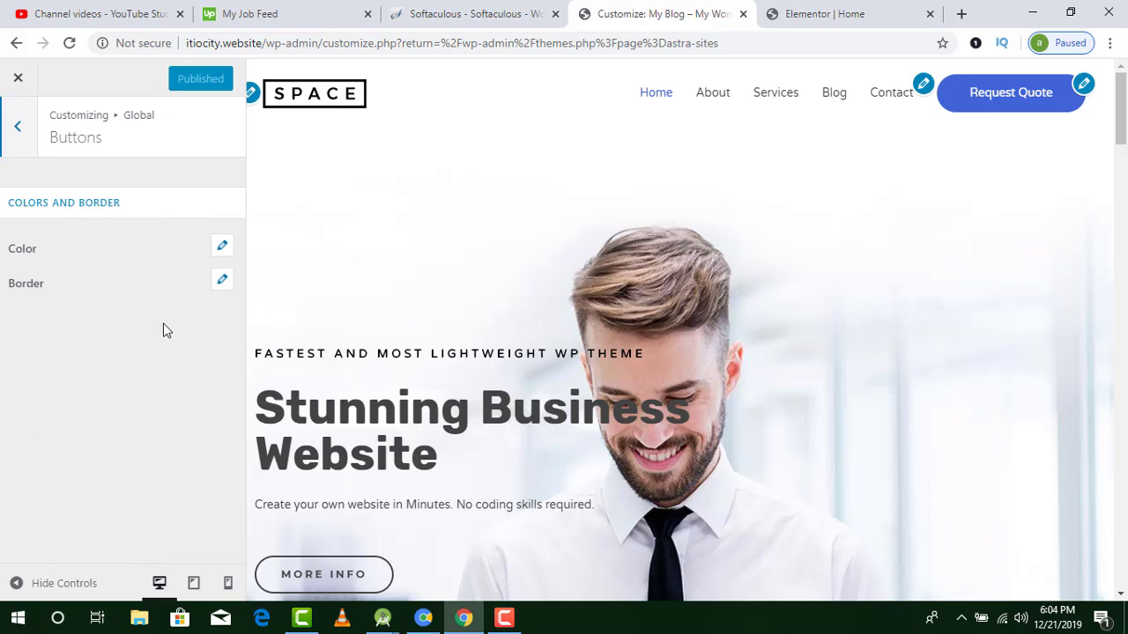
left_click(25, 130)
left_click(22, 129)
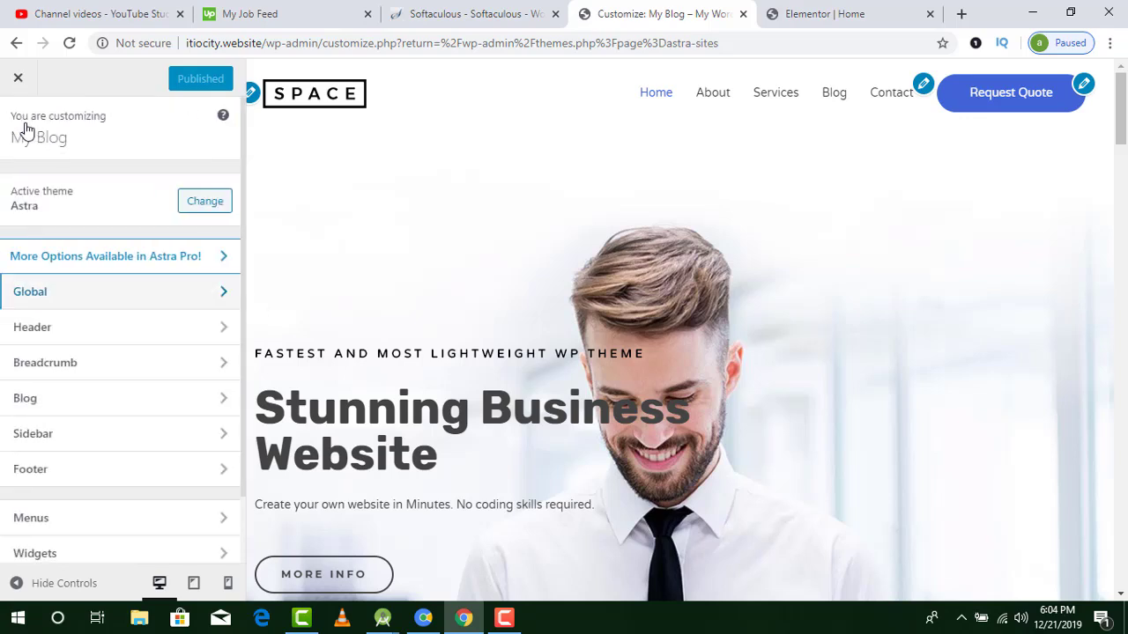
Step: Remove both the standard logo and the retina logo from the header's Site Identity settings
left_click(124, 331)
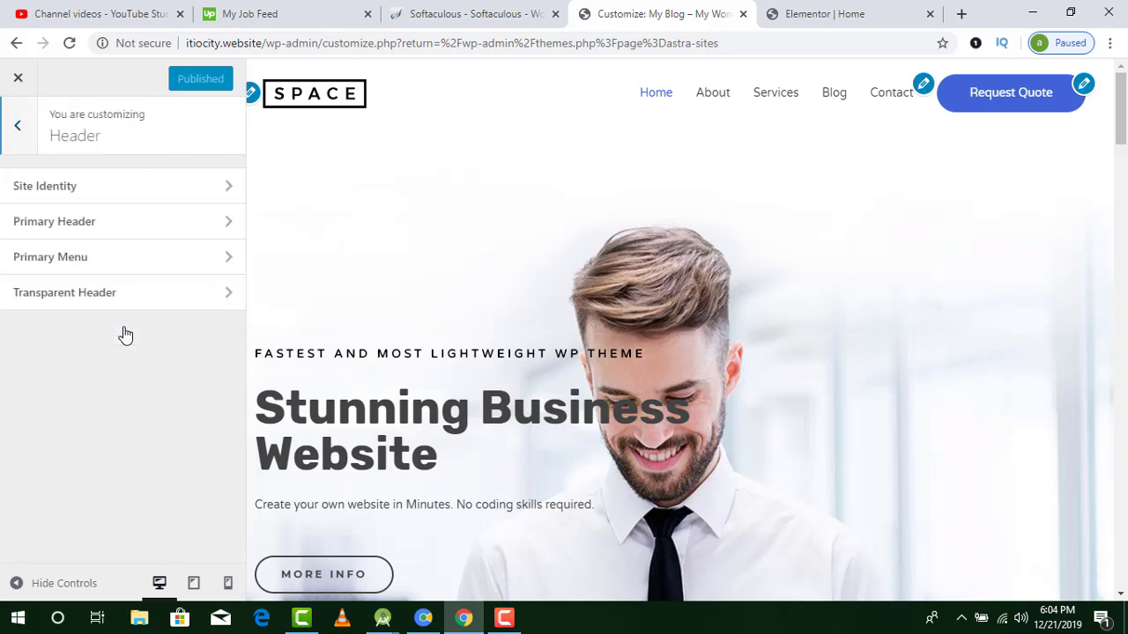
left_click(144, 185)
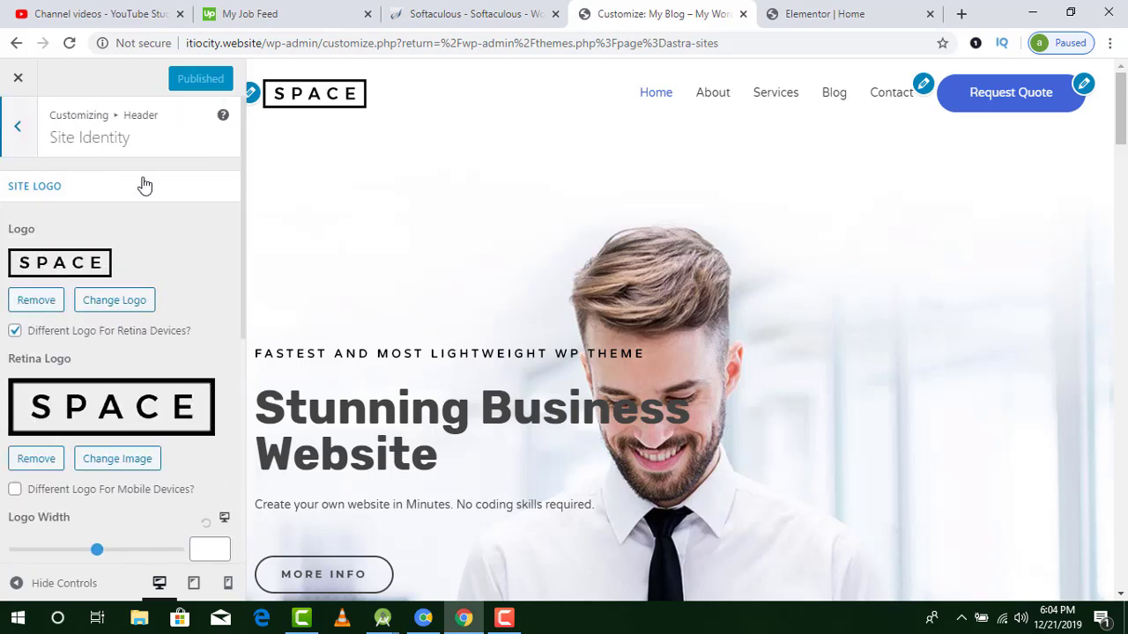
left_click(33, 300)
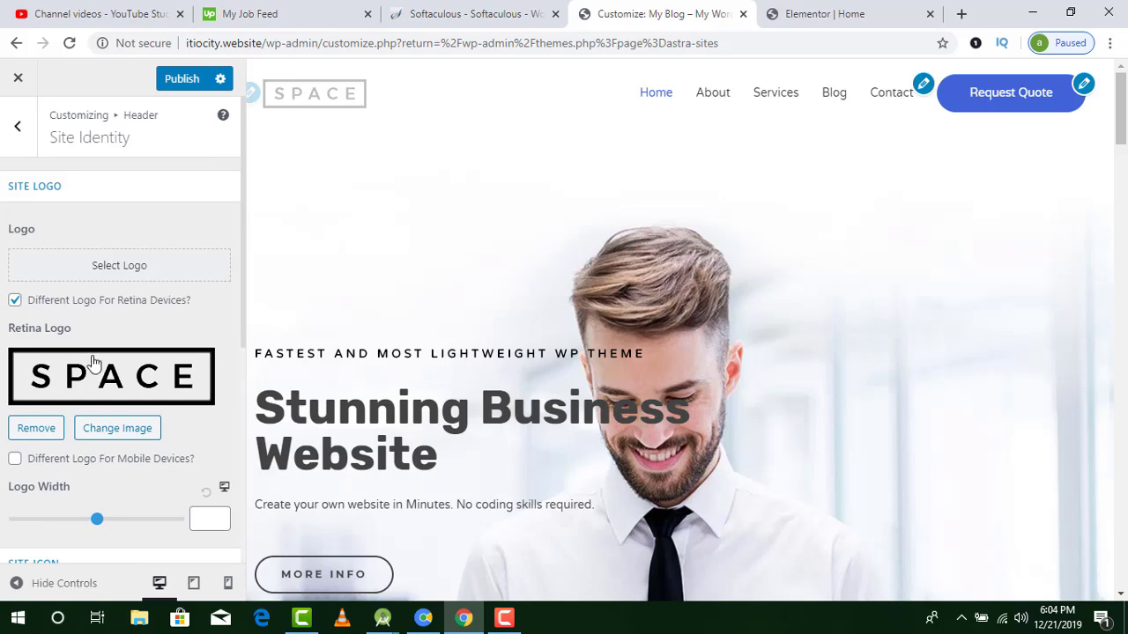
left_click(37, 428)
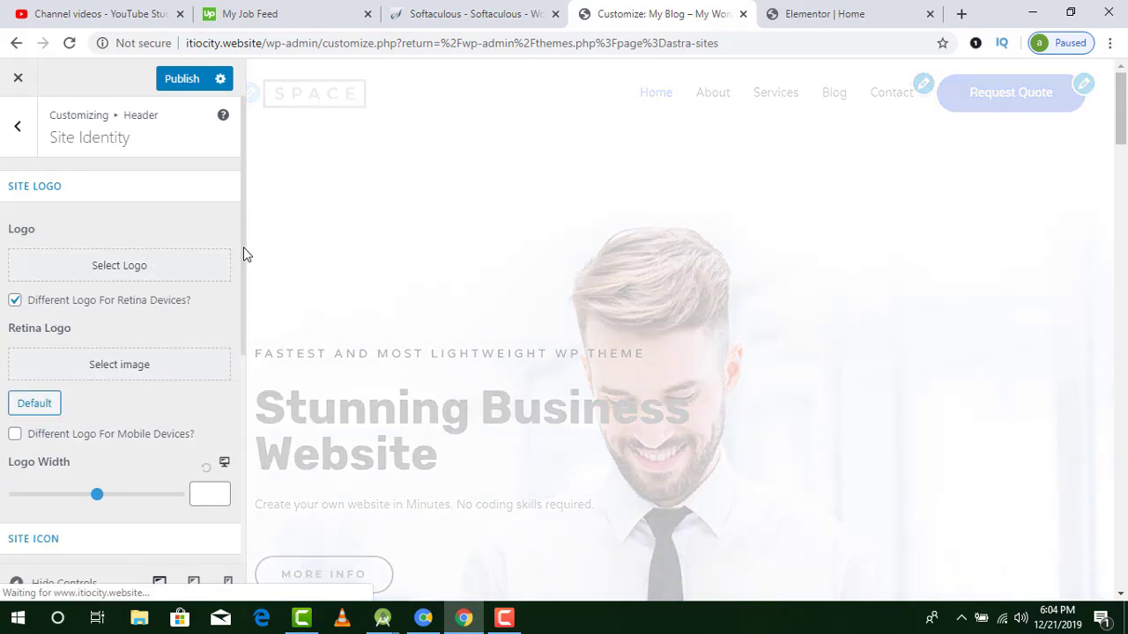
Step: Change the site title to "My Agency", turn on its display in the header, and publish
scroll(245, 264, "down", 3)
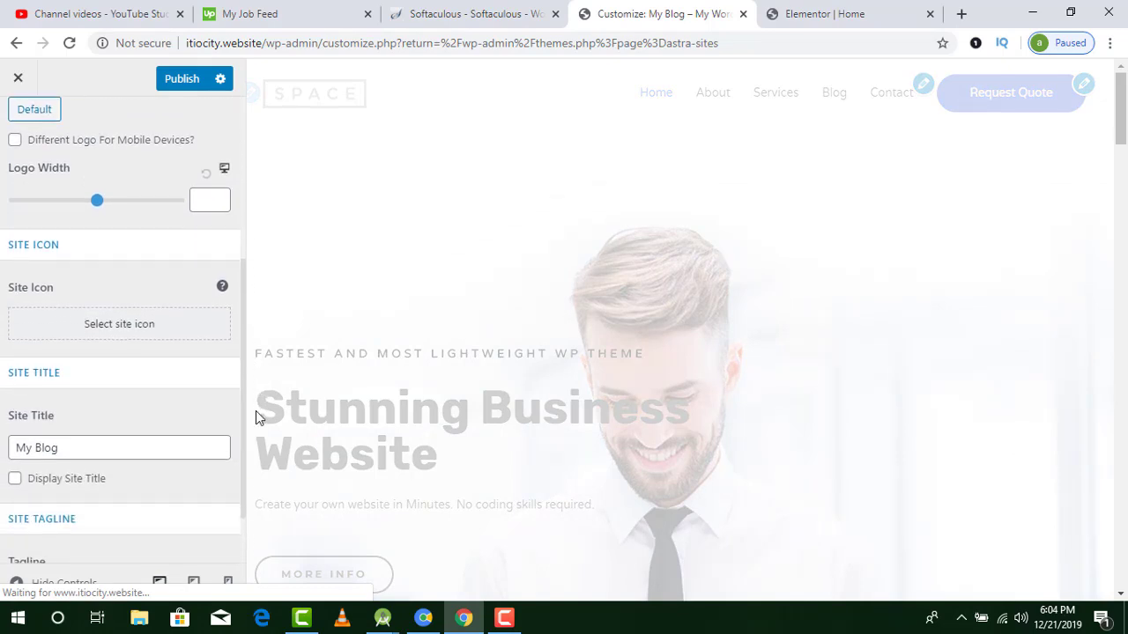
left_click_drag(98, 455, 0, 467)
type("M")
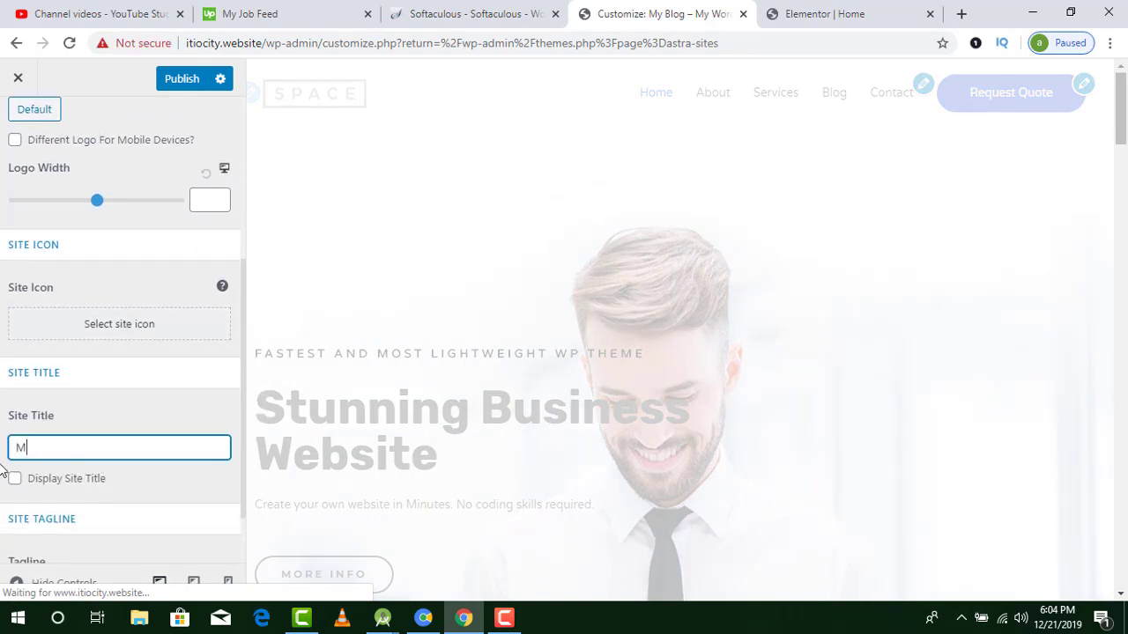
type("y Fl")
key("BackSpace")
key("BackSpace")
key("BackSpace")
type("a")
key("BackSpace")
type("Agency")
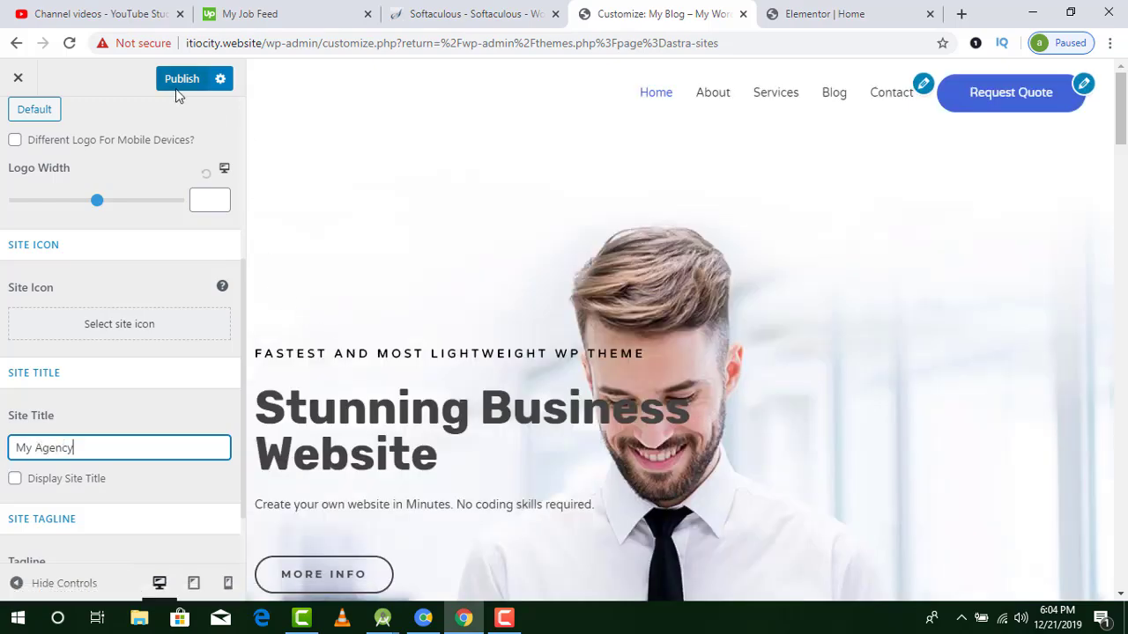
left_click(14, 480)
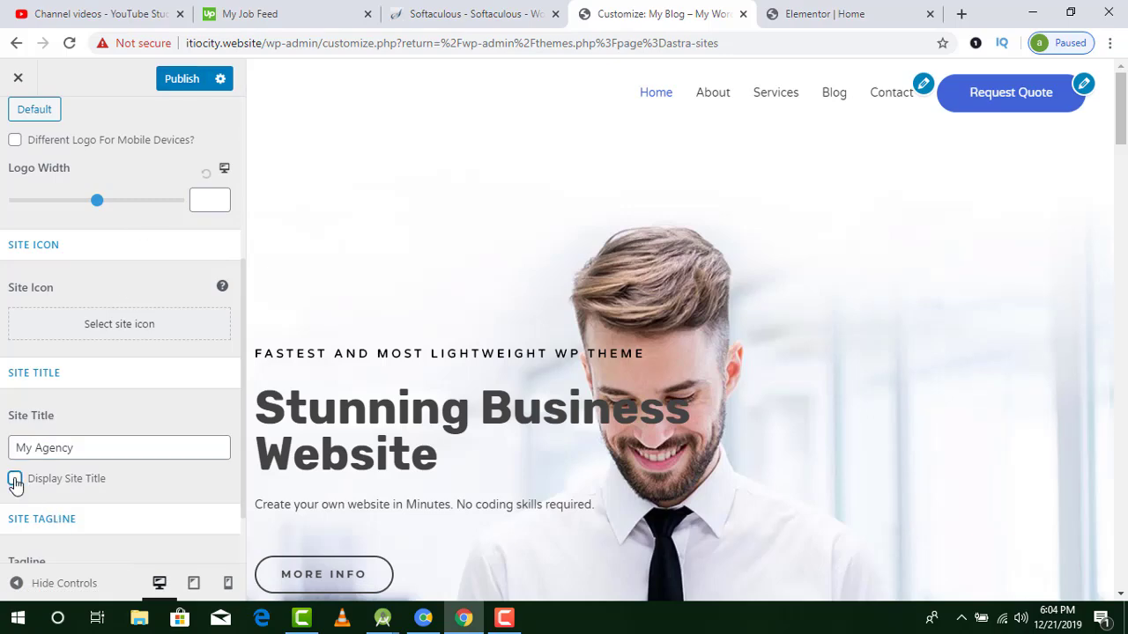
left_click(185, 81)
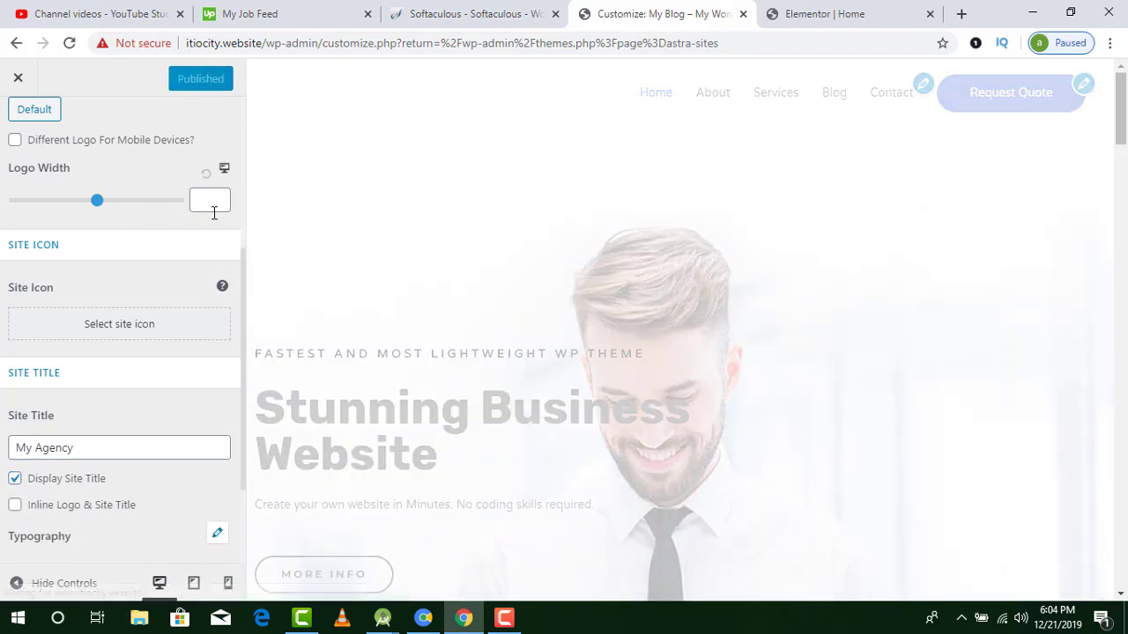
Step: Set teammate2.jpg from the media library as the site icon without cropping it, and publish the change
left_click(166, 325)
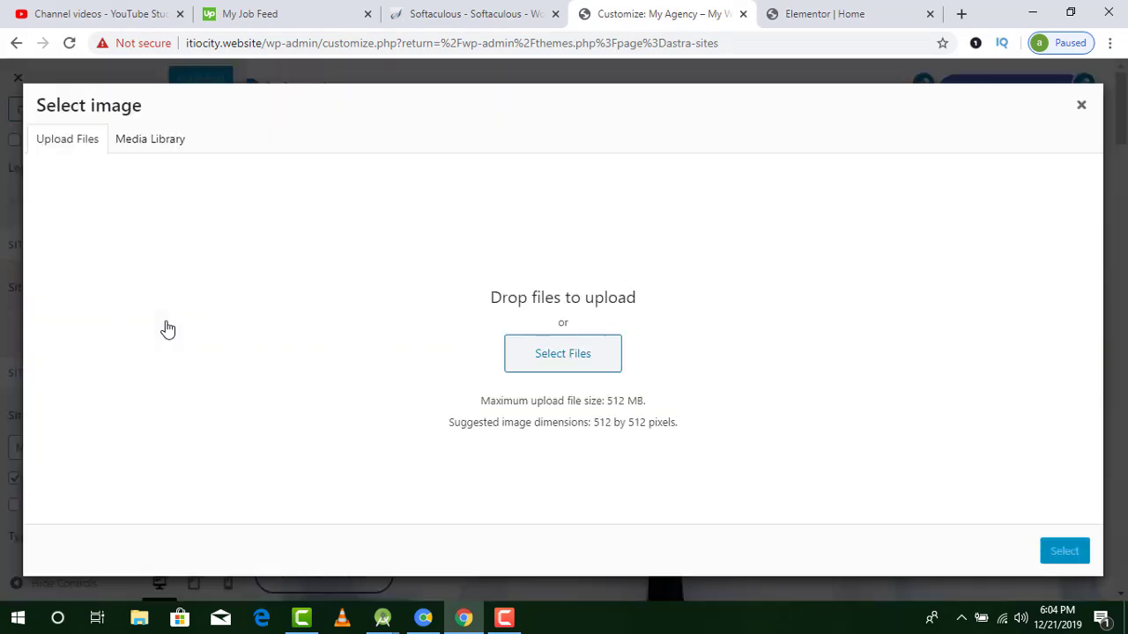
left_click(165, 148)
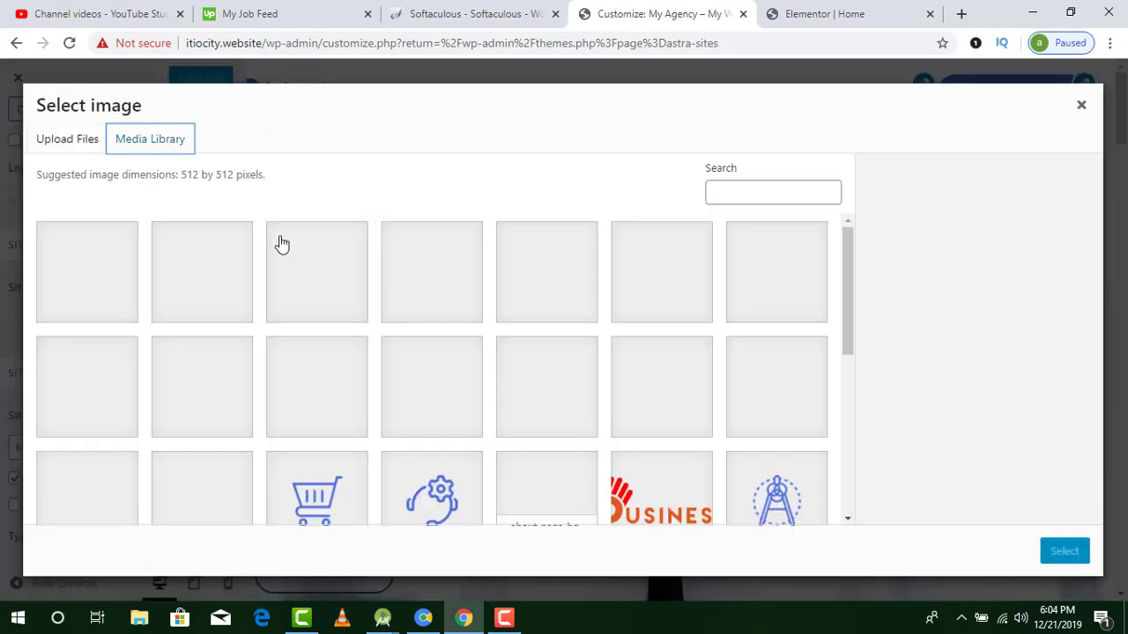
left_click(508, 408)
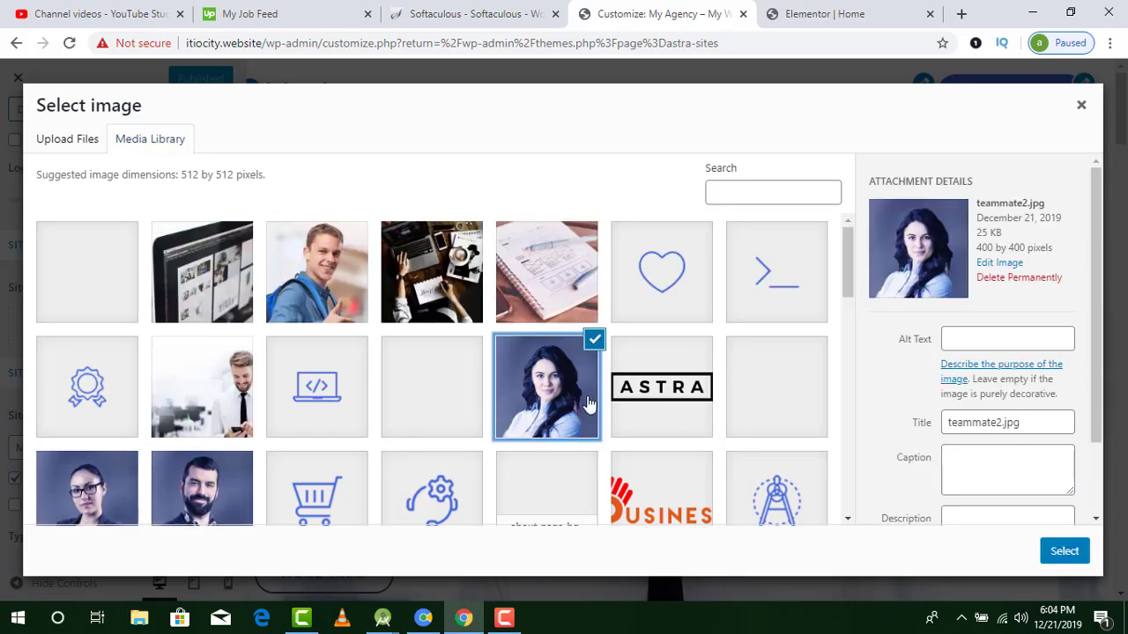
left_click(1064, 553)
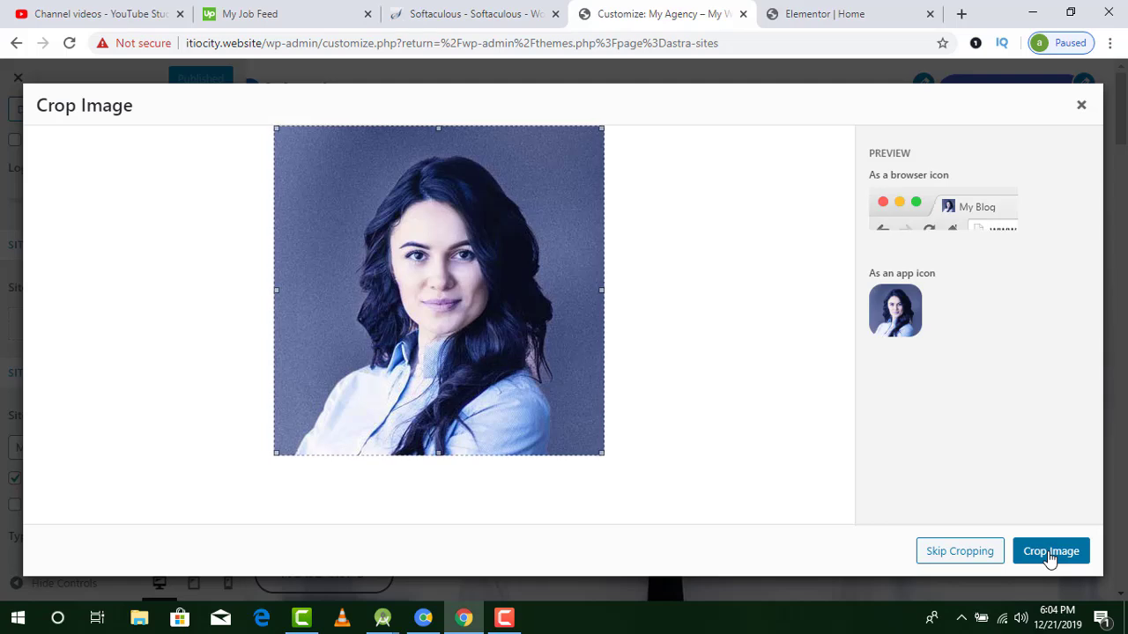
left_click(960, 551)
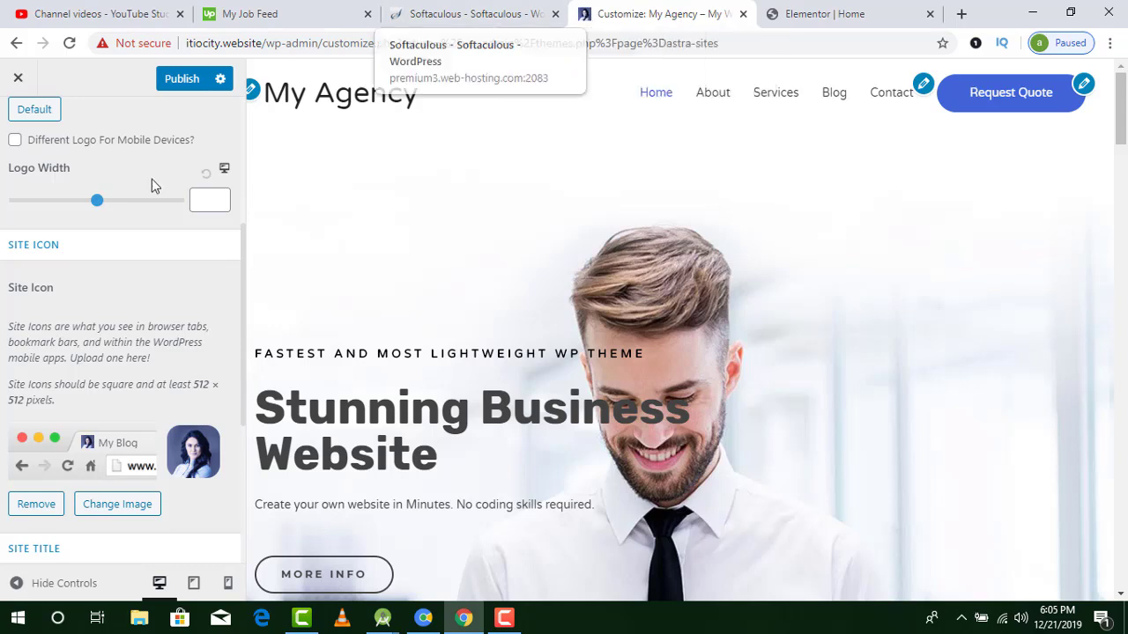
left_click(184, 78)
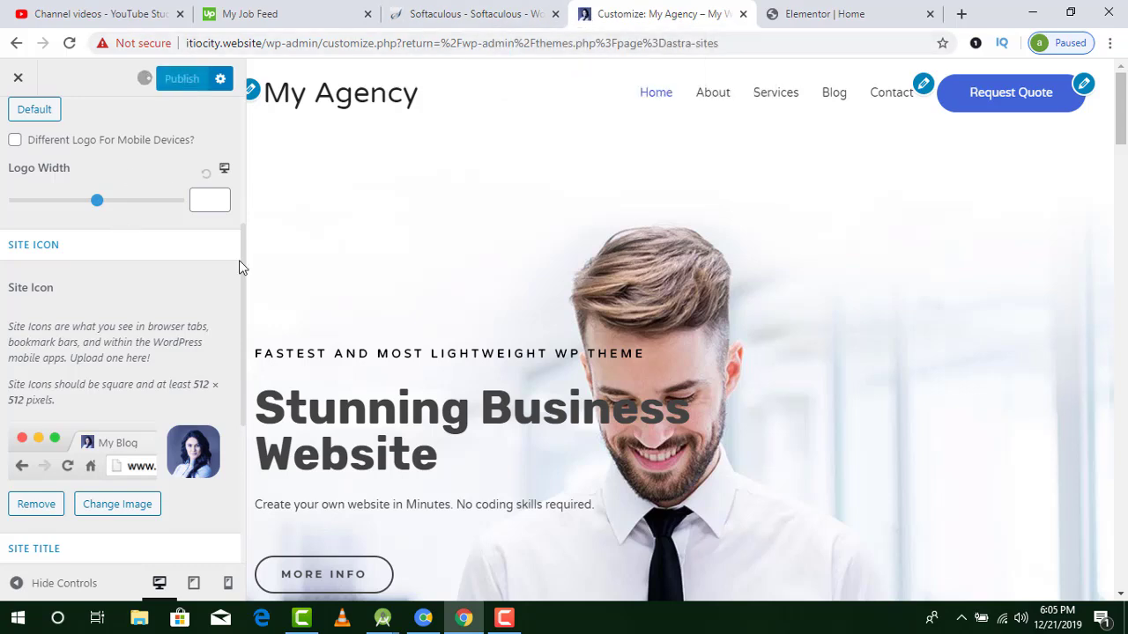
scroll(245, 355, "down", 2)
scroll(245, 355, "up", 3)
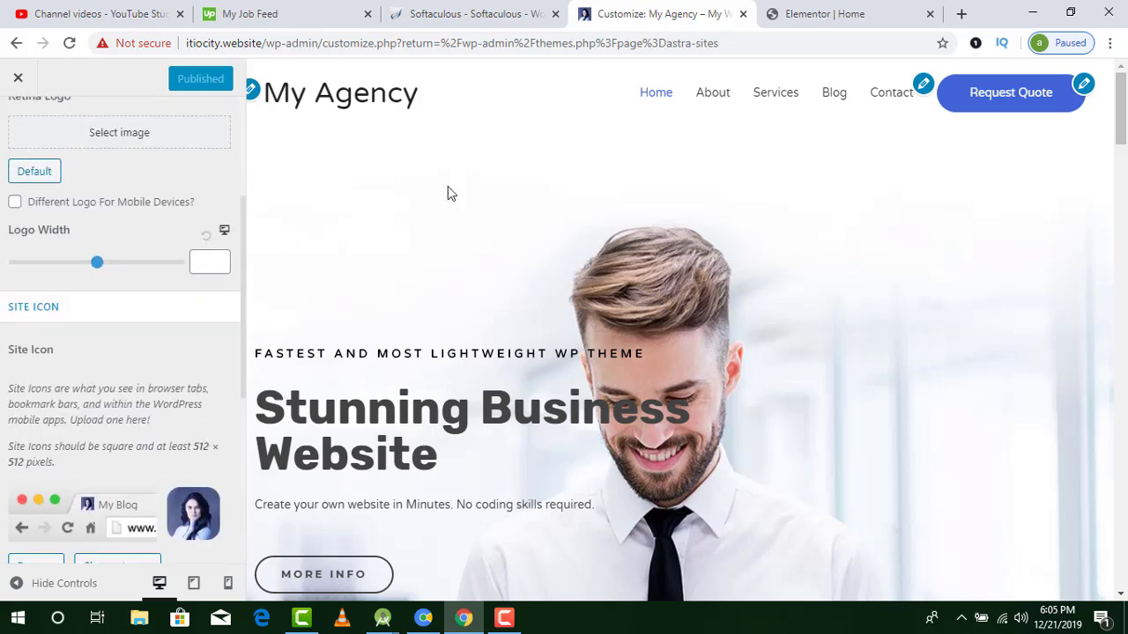
Step: Examine the Primary Menu settings, including the choices for the last menu item and the Request Quote button's link, without changing them
left_click(922, 85)
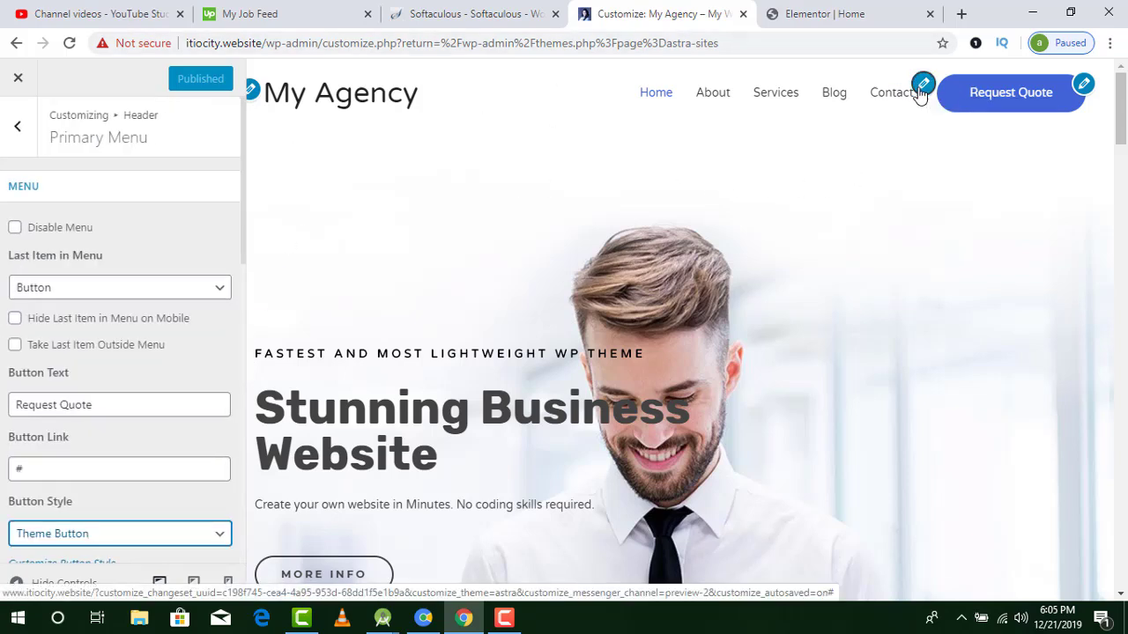
left_click(183, 288)
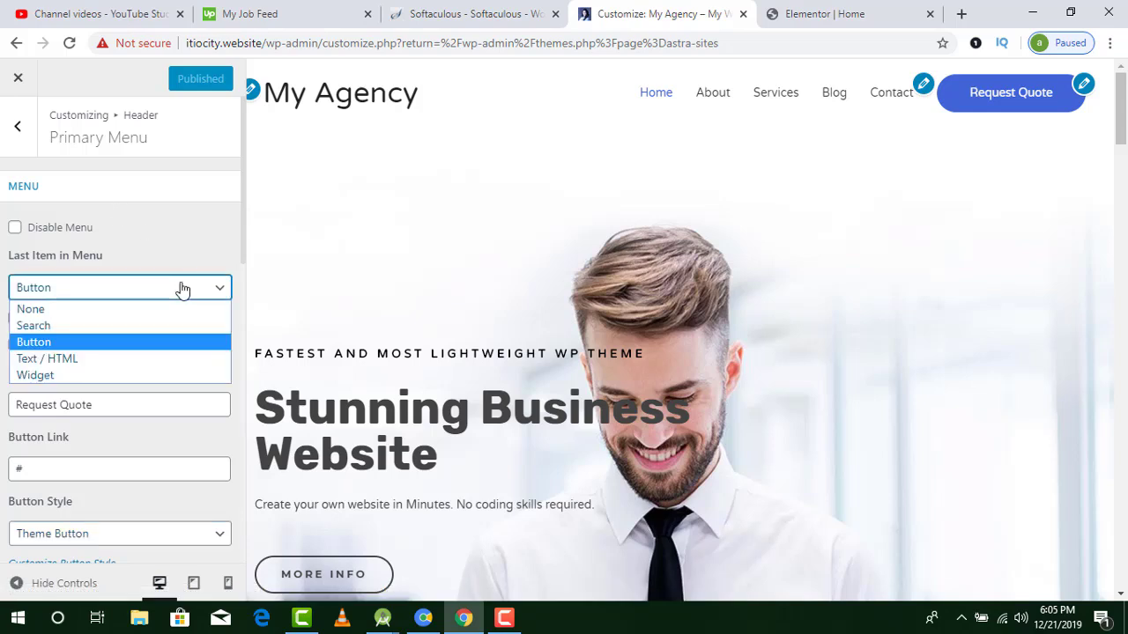
left_click(183, 288)
left_click(183, 288)
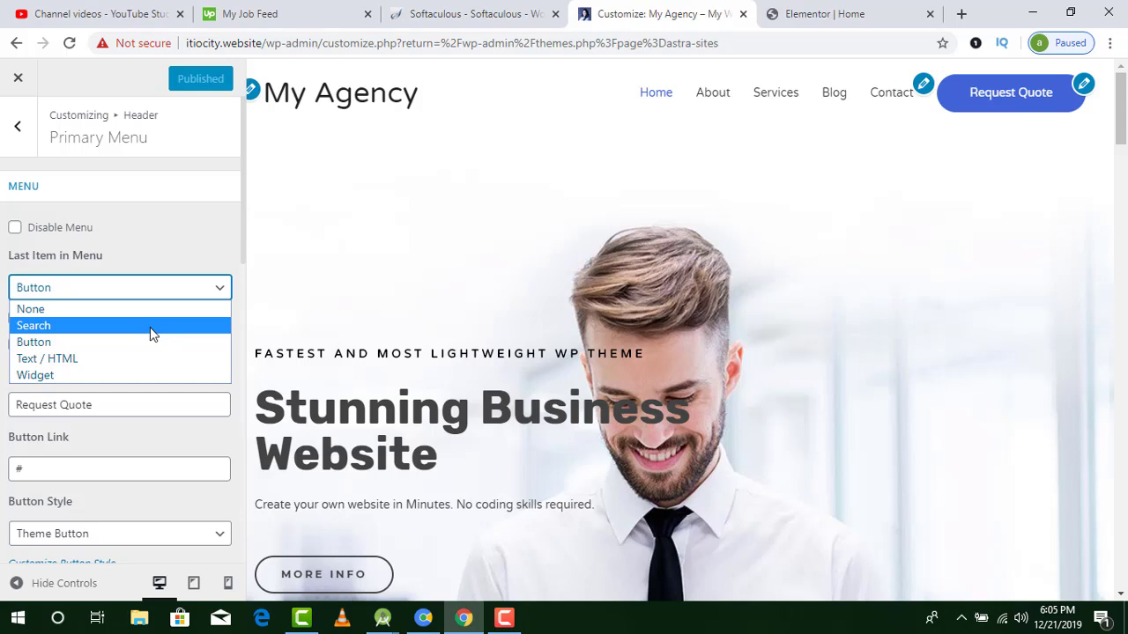
left_click(171, 255)
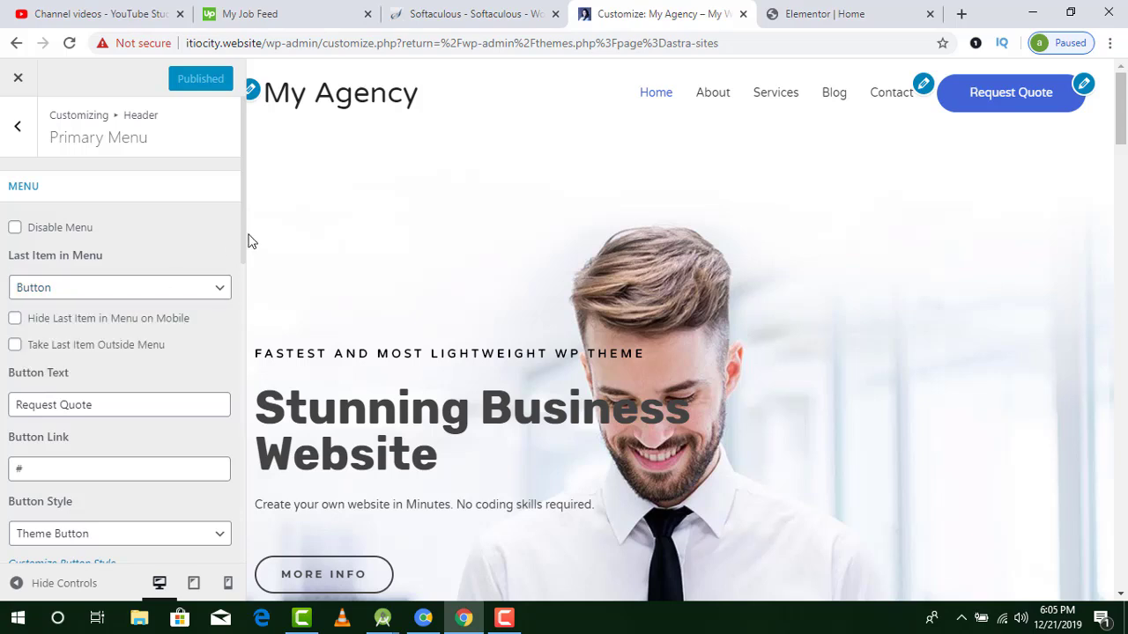
scroll(243, 264, "down", 1)
left_click(102, 367)
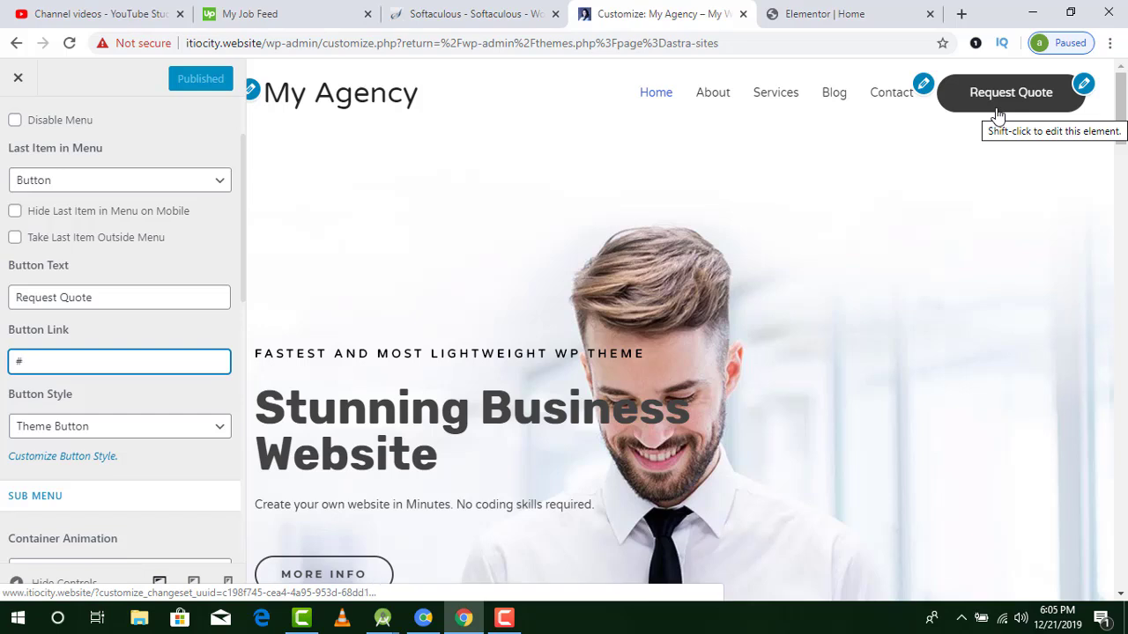
left_click(251, 220)
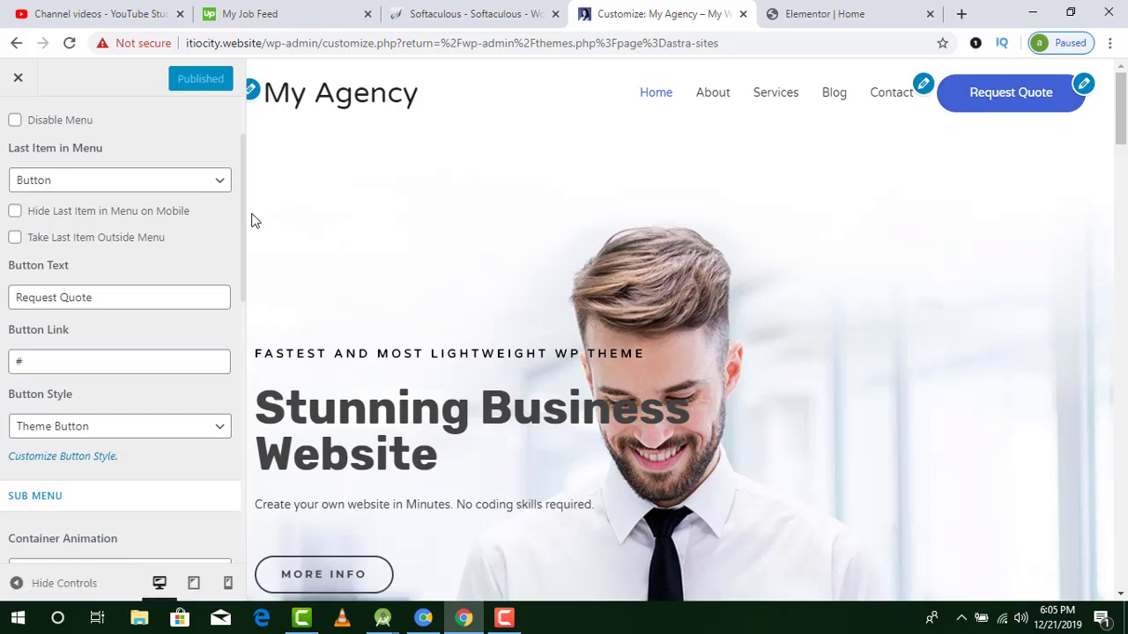
Step: Examine the Transparent Header and Primary Menu settings, and return to the Customizer's main list of options
left_click_drag(244, 239, 243, 196)
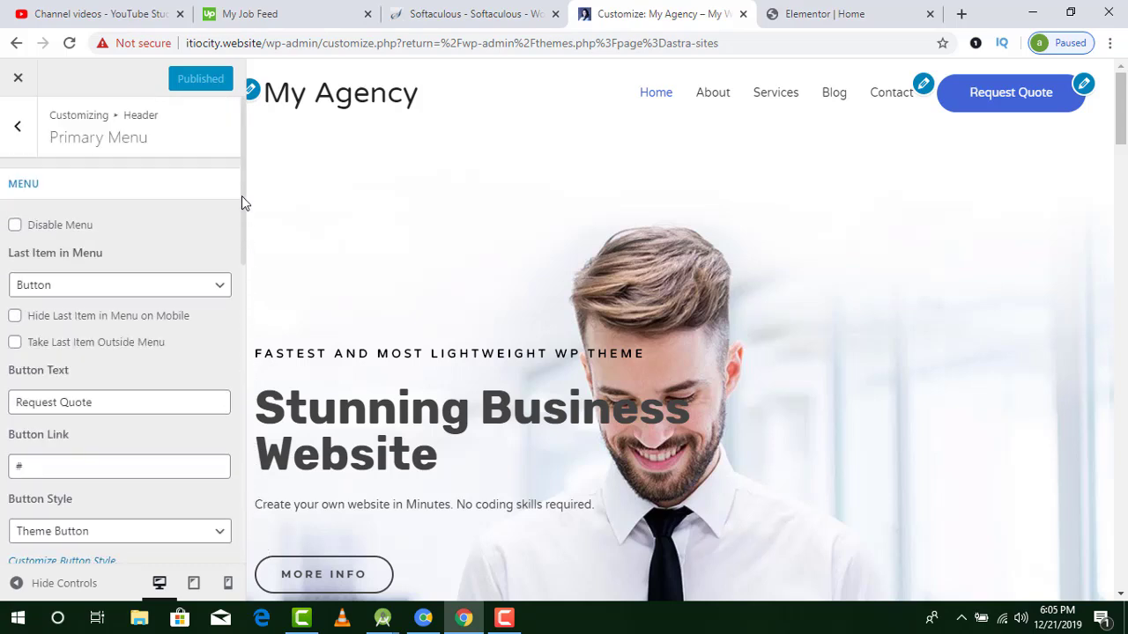
left_click(15, 132)
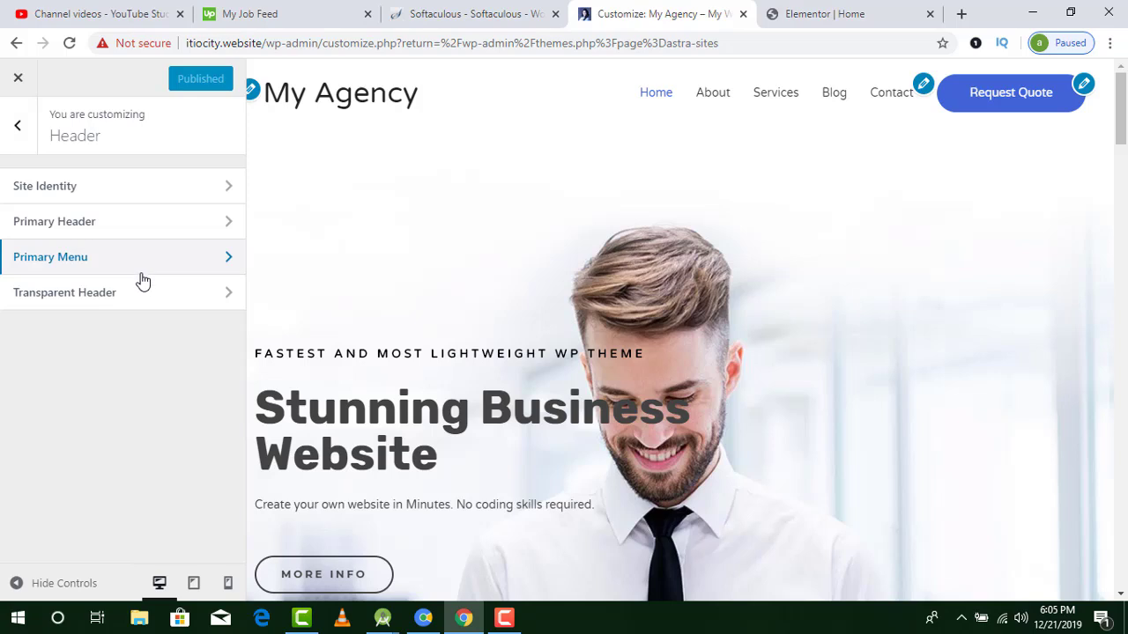
left_click(141, 300)
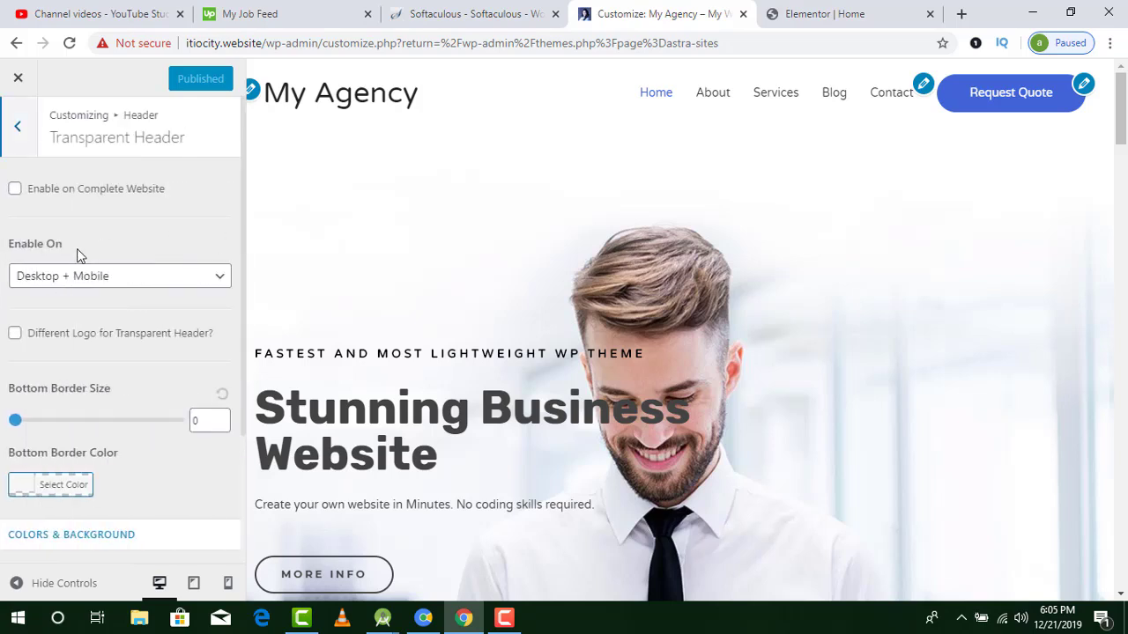
left_click(20, 136)
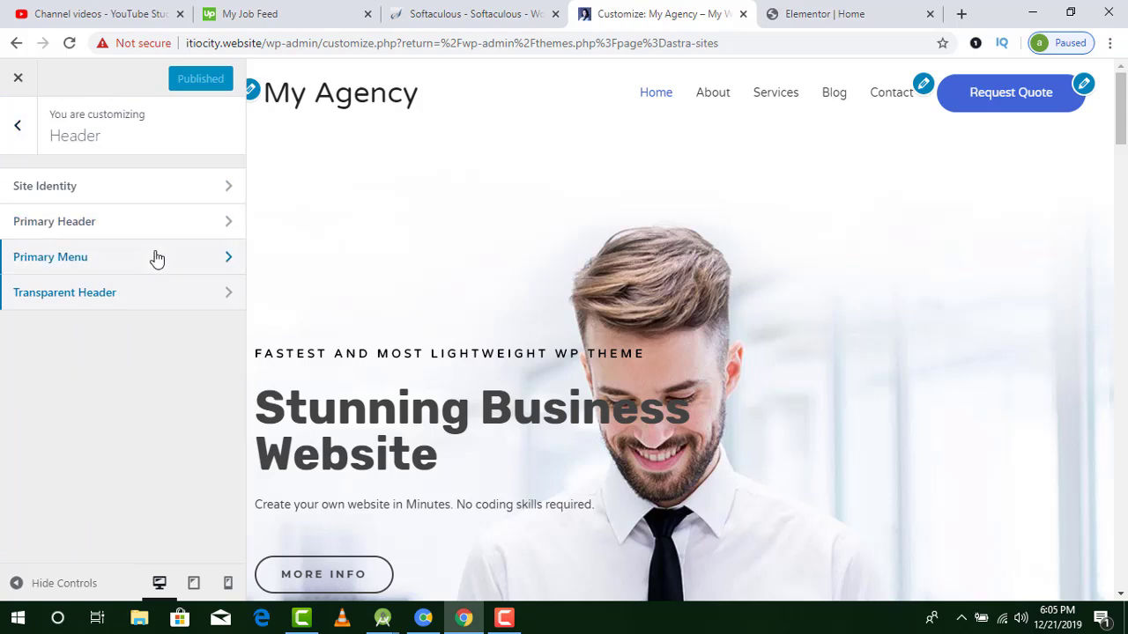
left_click(157, 258)
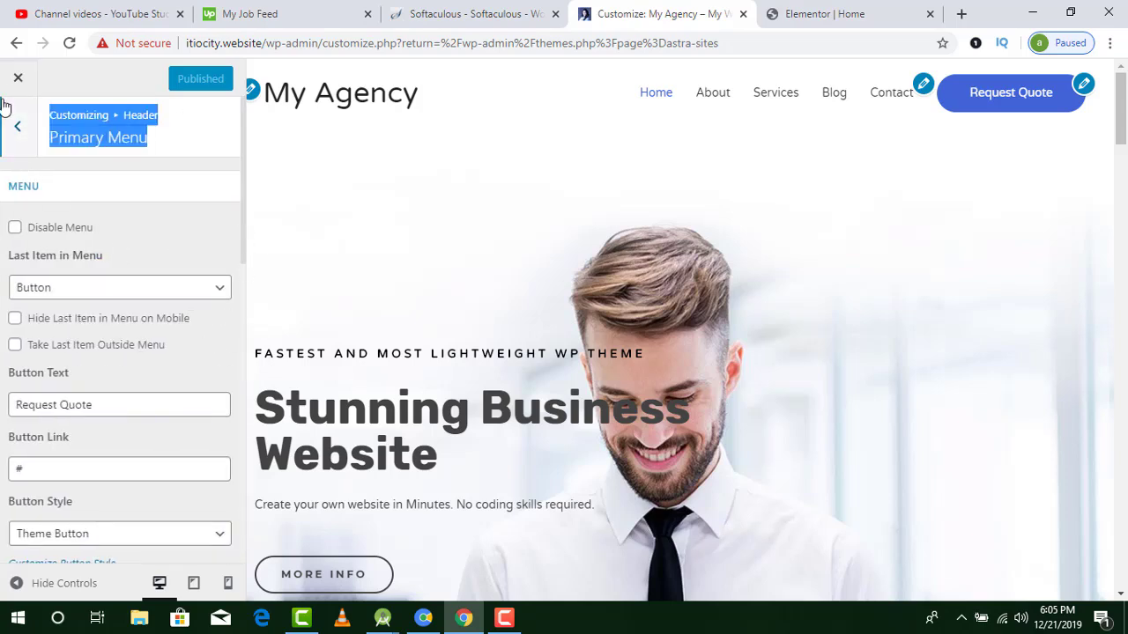
left_click(19, 125)
left_click(22, 125)
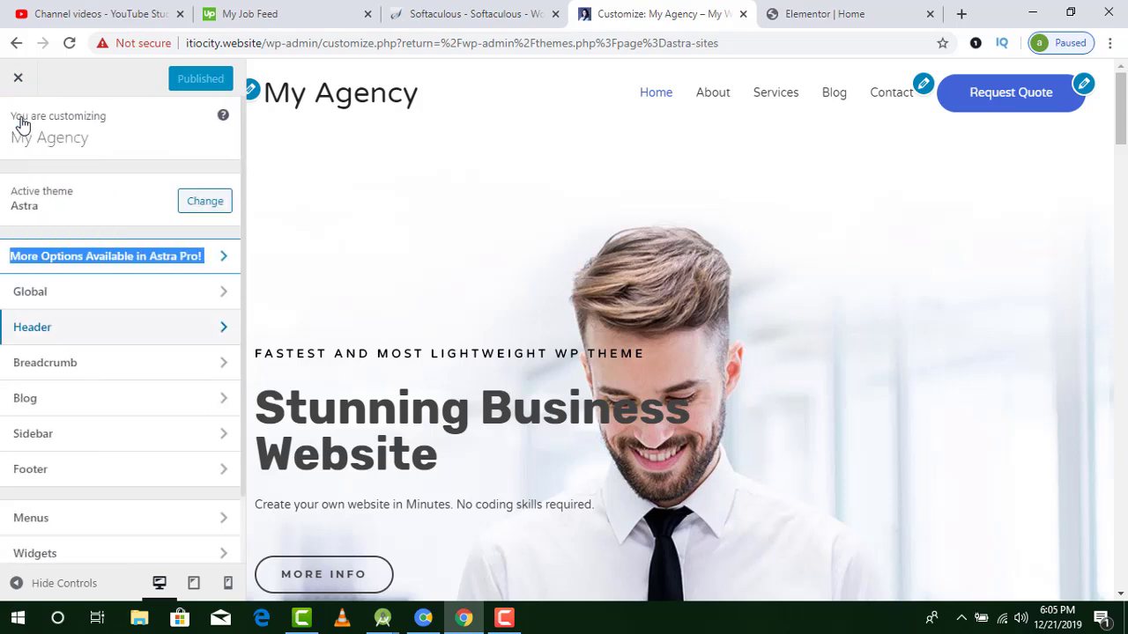
Step: Examine the Footer Widgets settings, including the layout and the normal title, text and link colors under Content
scroll(244, 295, "down", 2)
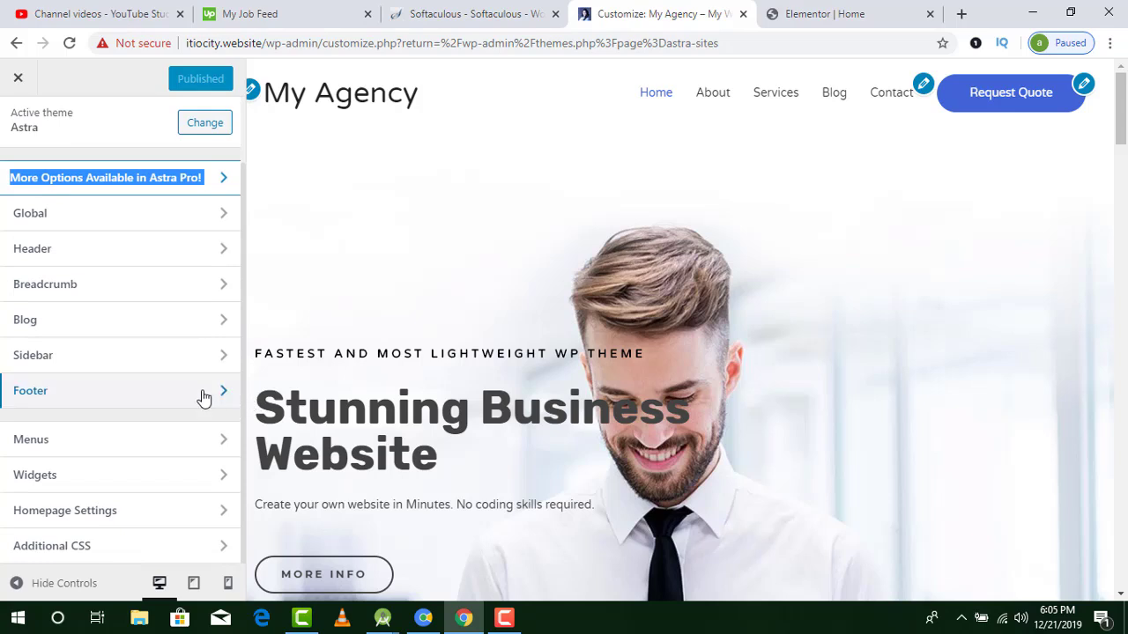
left_click(203, 397)
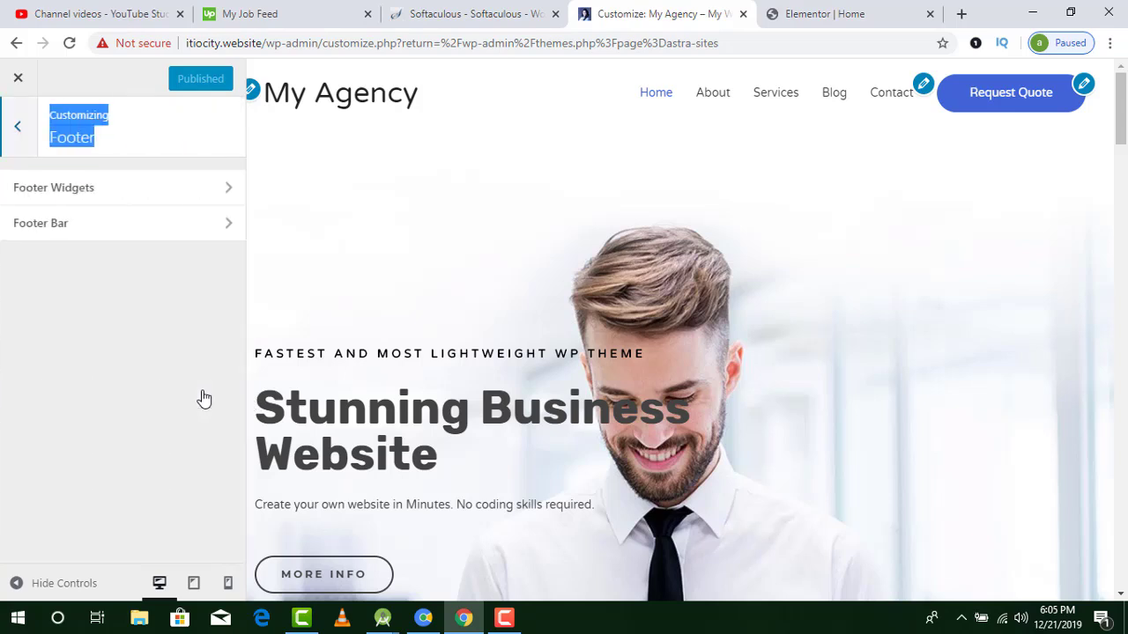
left_click(147, 192)
left_click(210, 218)
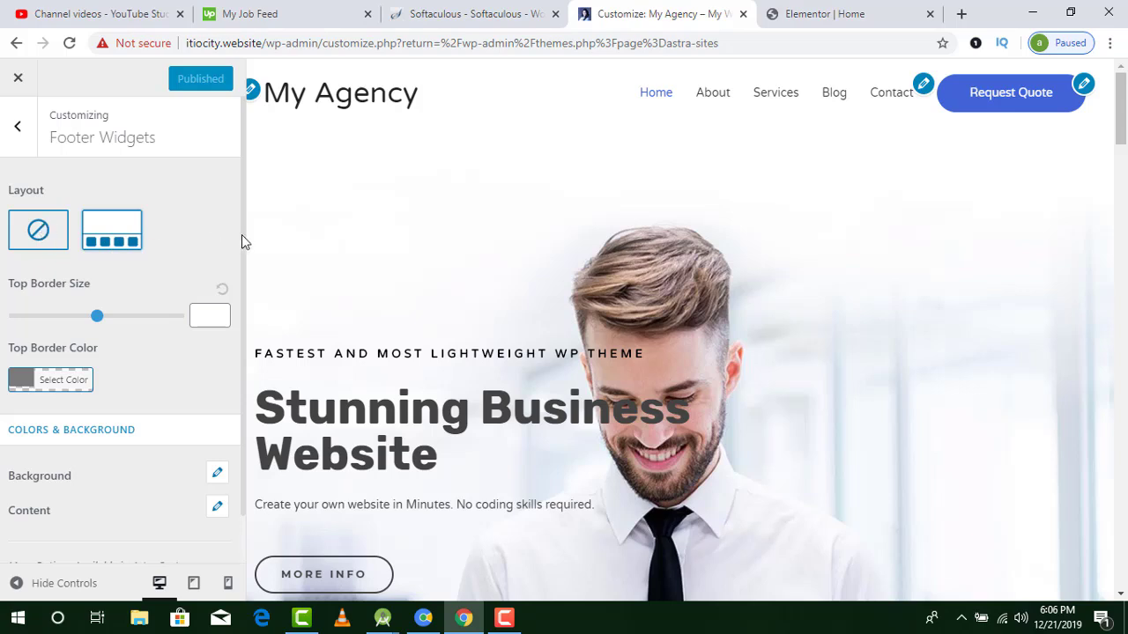
scroll(243, 241, "down", 1)
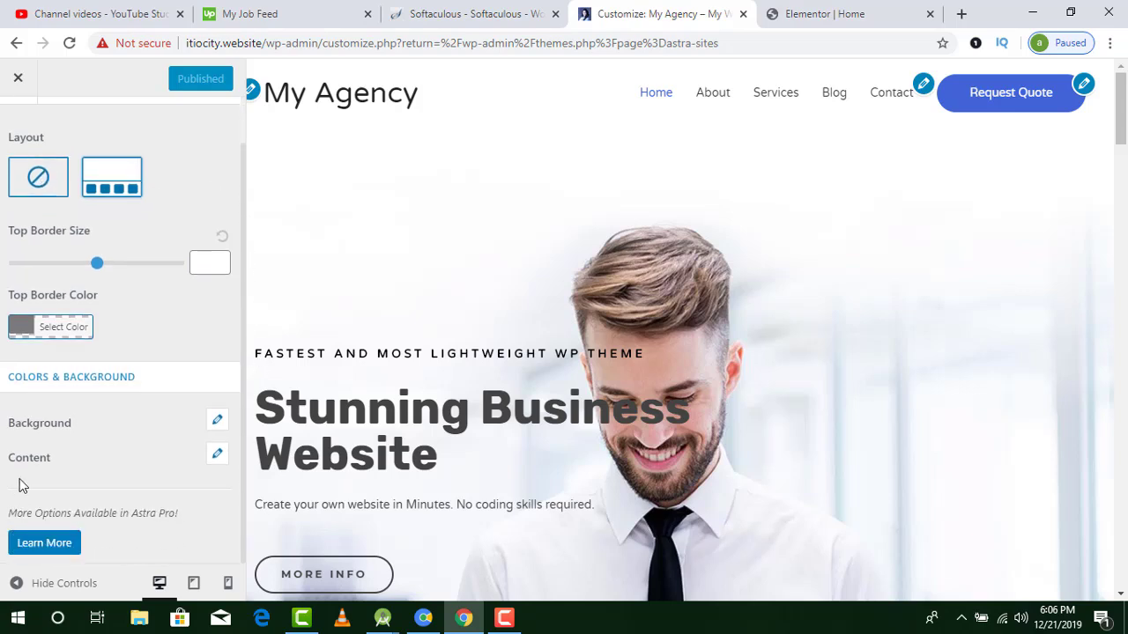
left_click(220, 455)
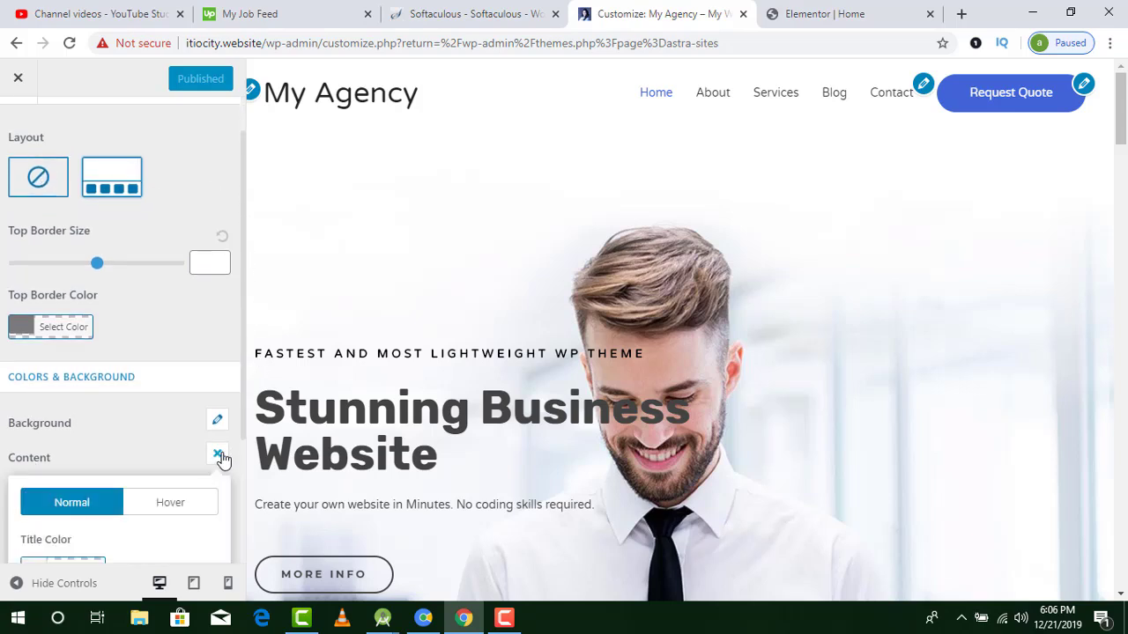
scroll(243, 441, "down", 2)
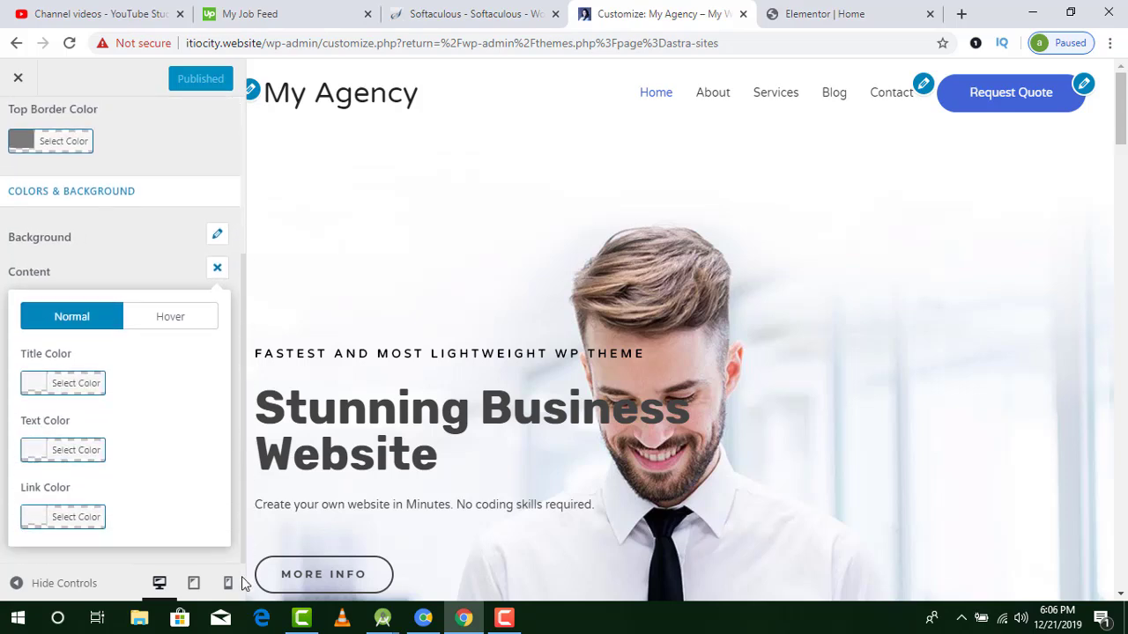
scroll(245, 480, "up", 3)
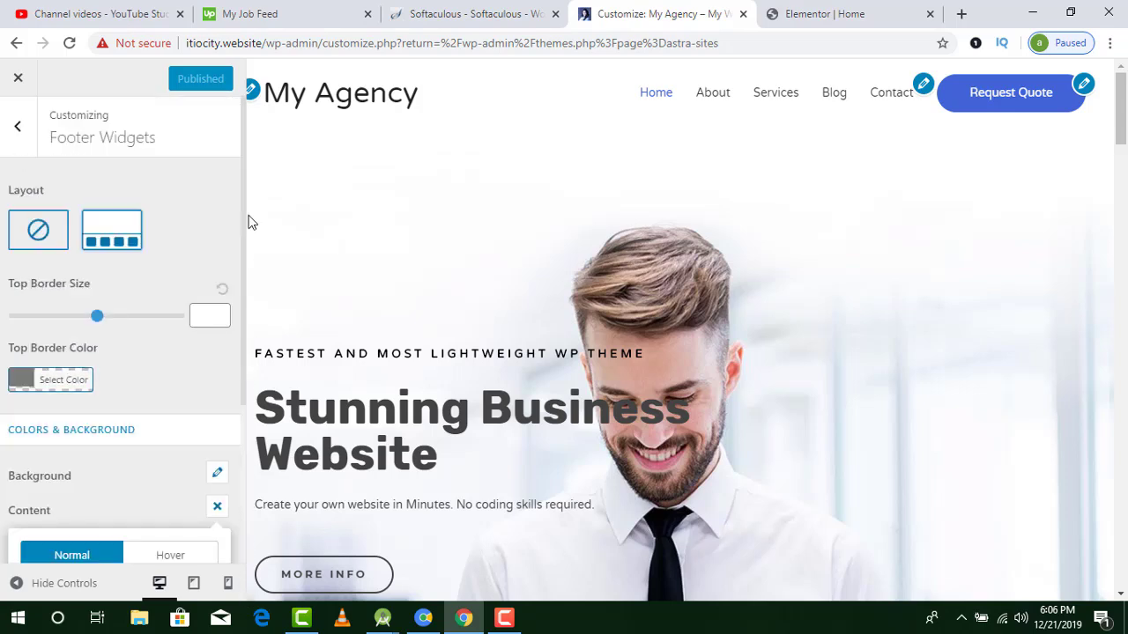
Step: Switch the Footer Bar to the side-by-side layout and try Text and Footer Menu as the content of Section 2
left_click(17, 126)
left_click(124, 228)
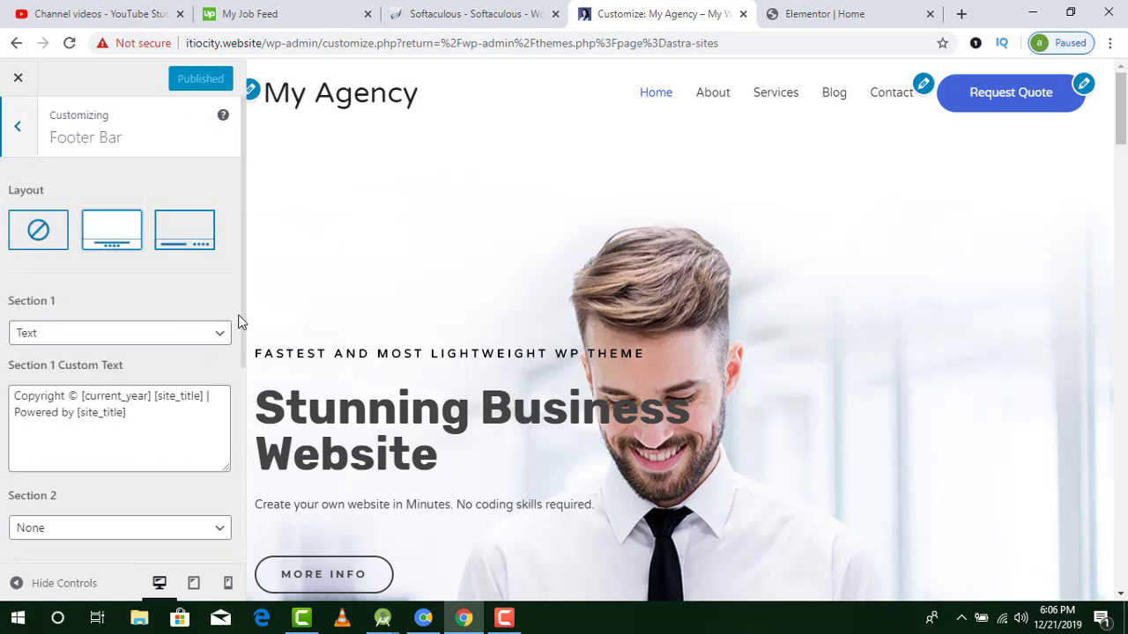
left_click_drag(1121, 108, 1120, 549)
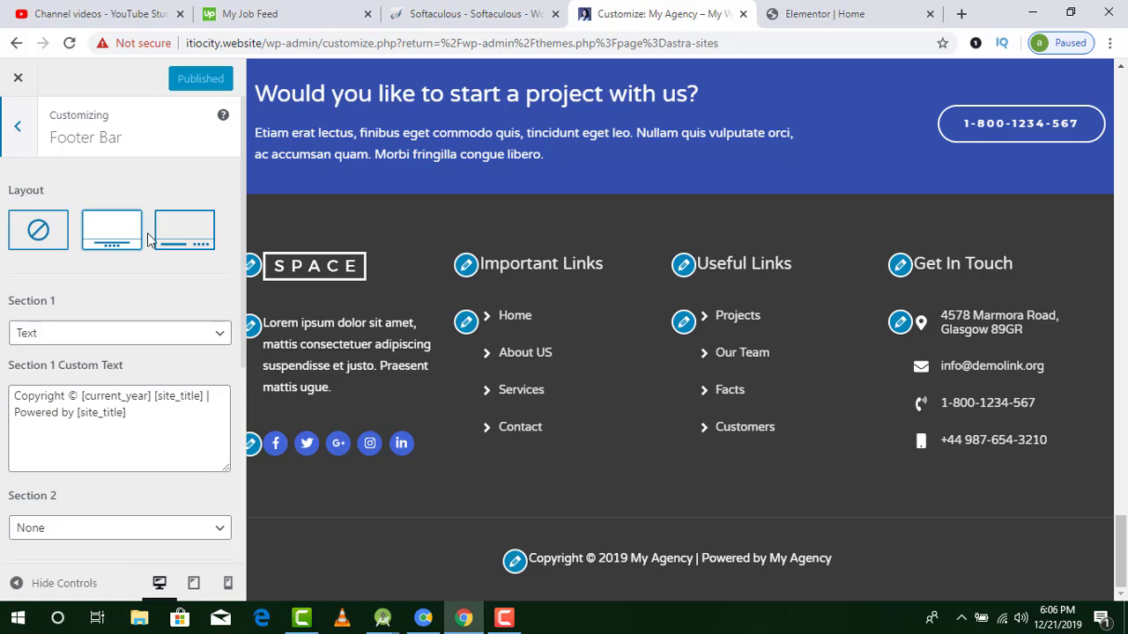
left_click(194, 251)
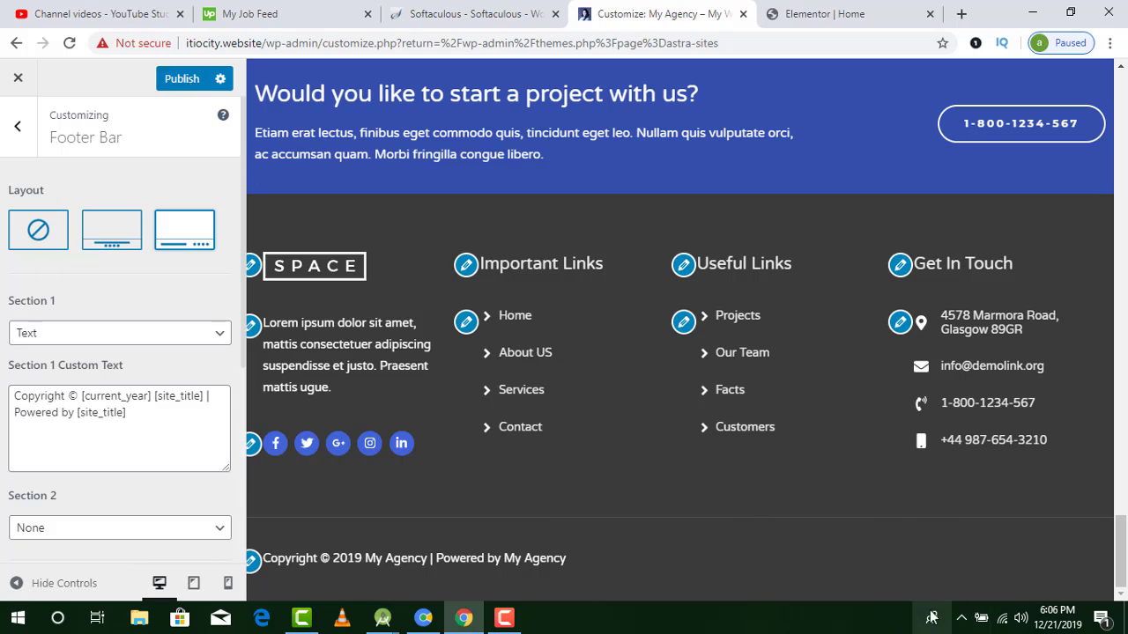
left_click(194, 532)
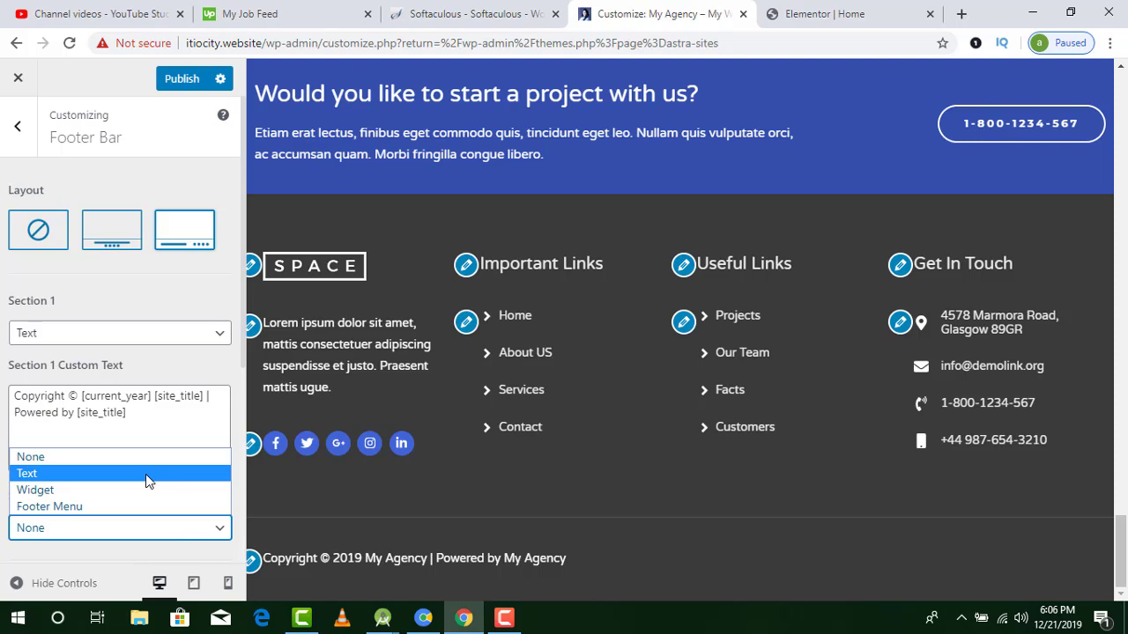
left_click(147, 481)
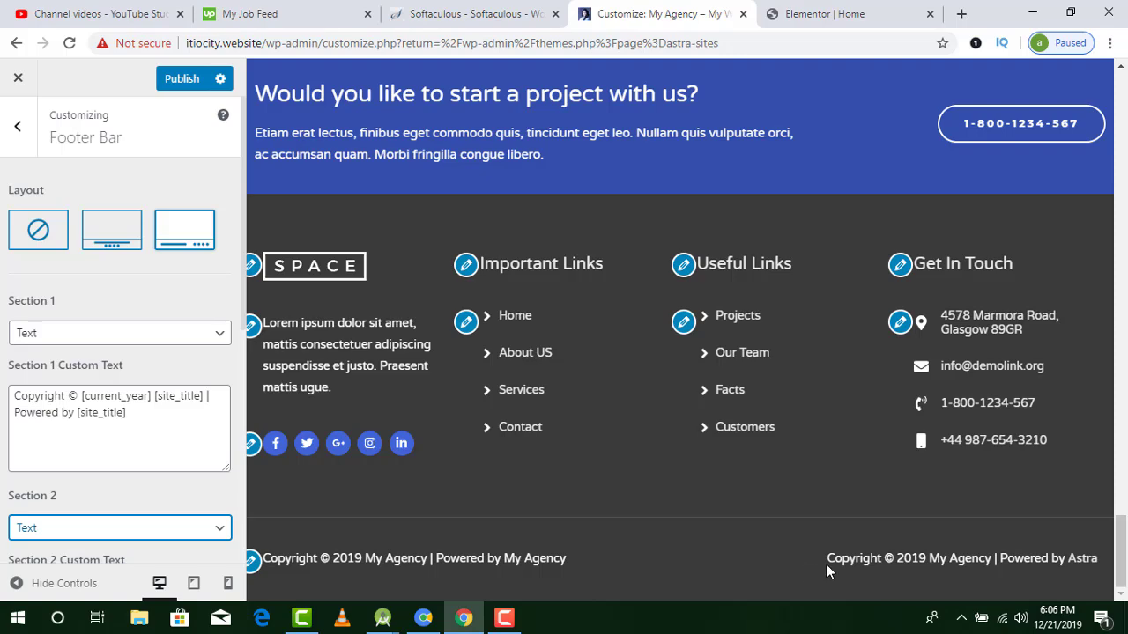
left_click(112, 532)
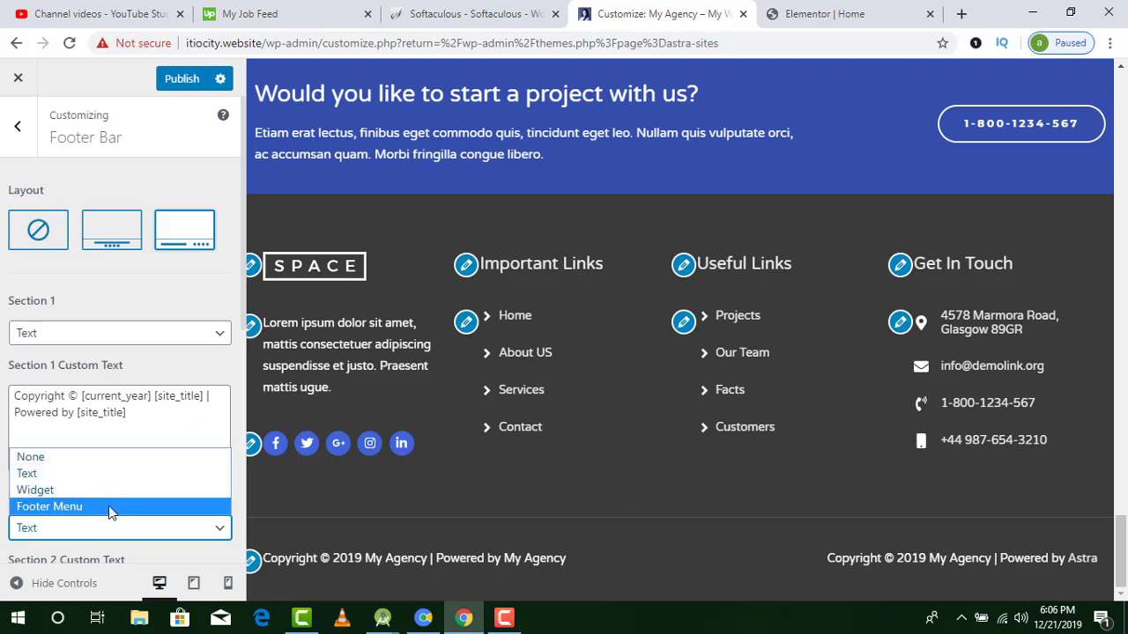
left_click(108, 506)
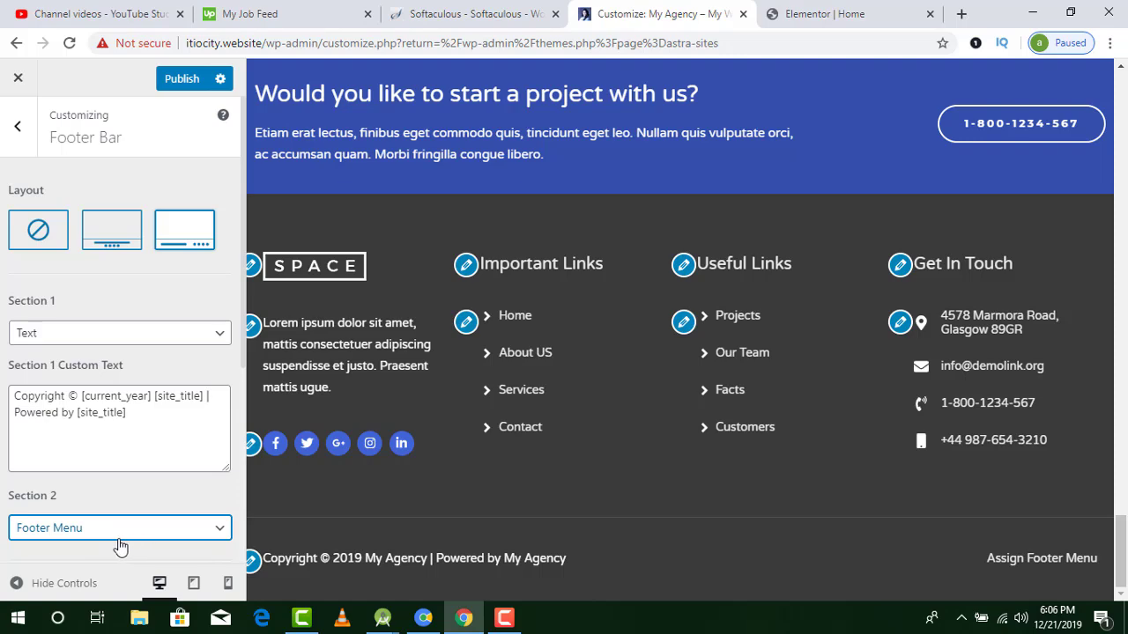
Step: Set the Footer Bar's Section 2 to None, restore the centered layout, and publish
left_click(162, 534)
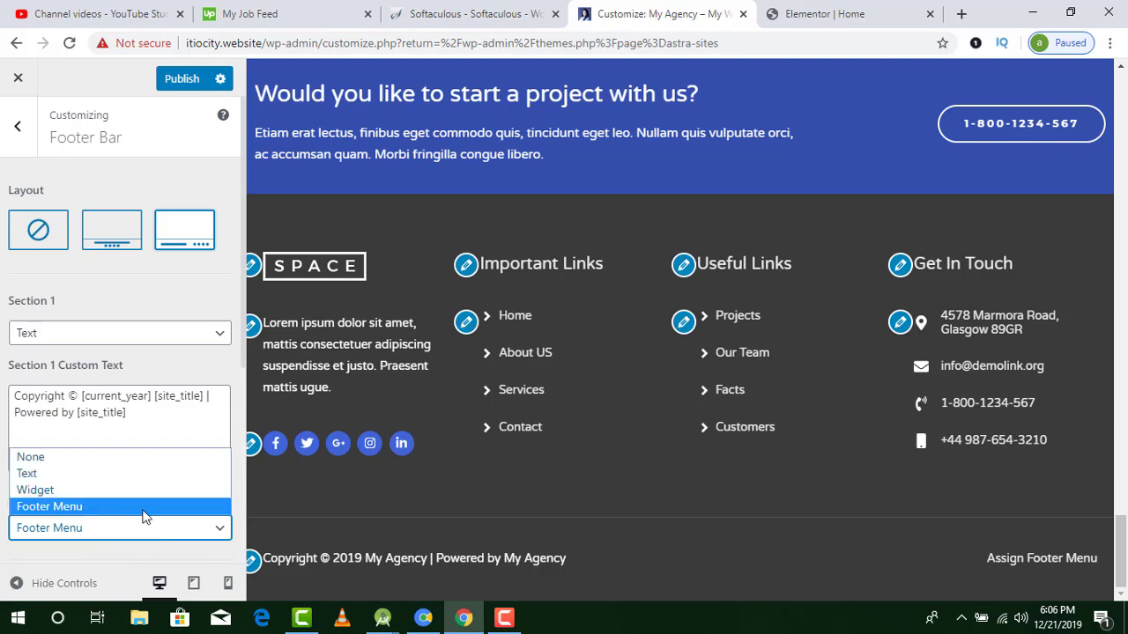
left_click(118, 457)
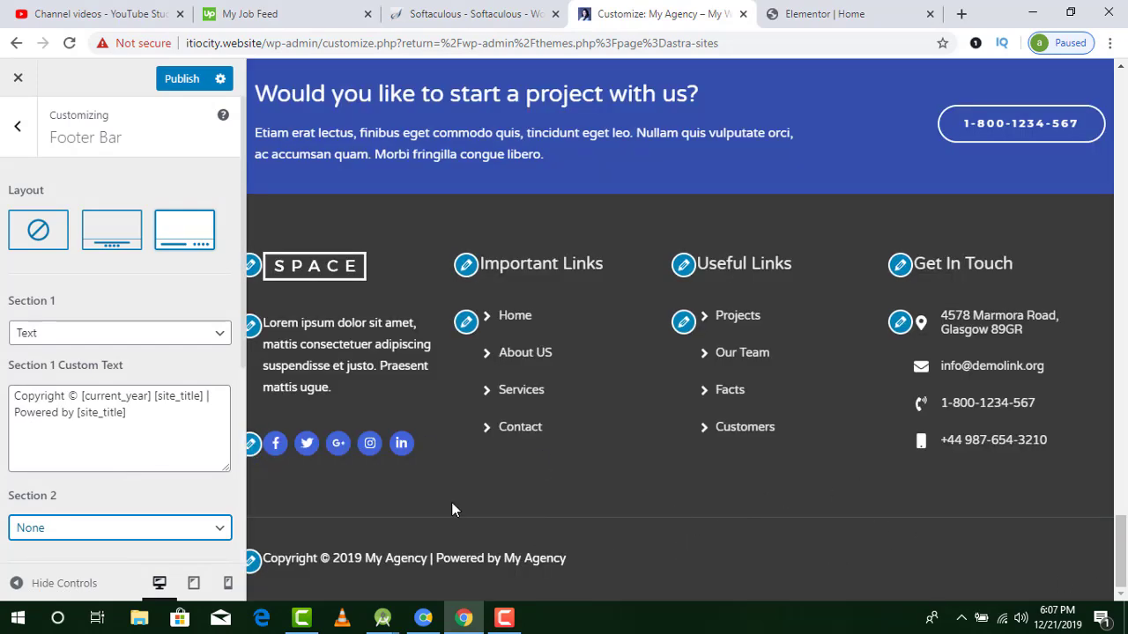
left_click(112, 233)
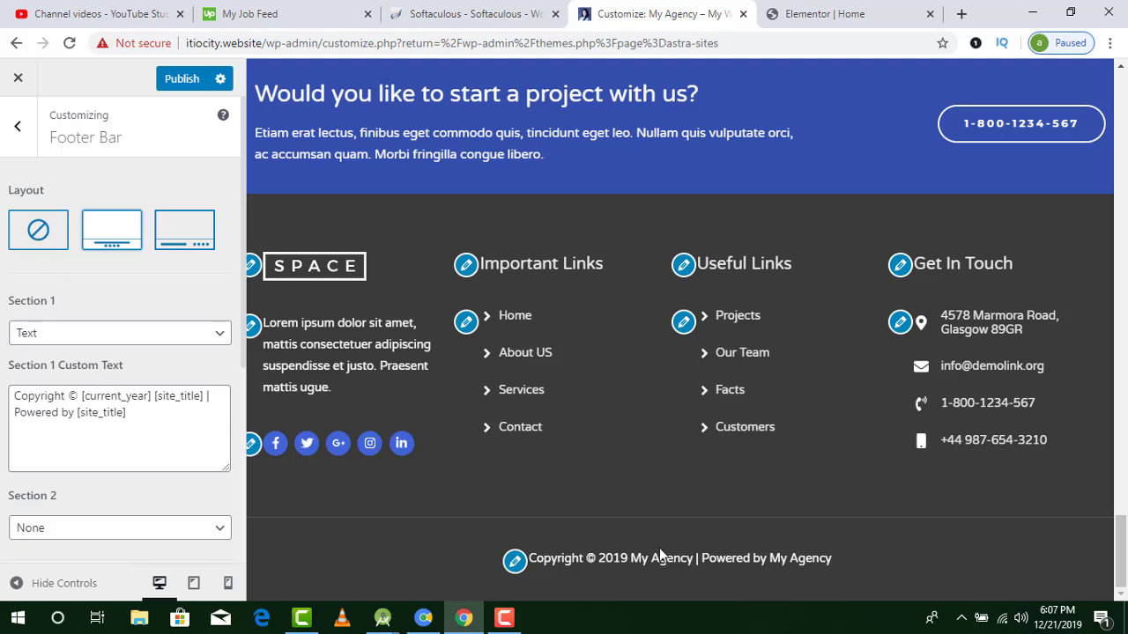
left_click(181, 78)
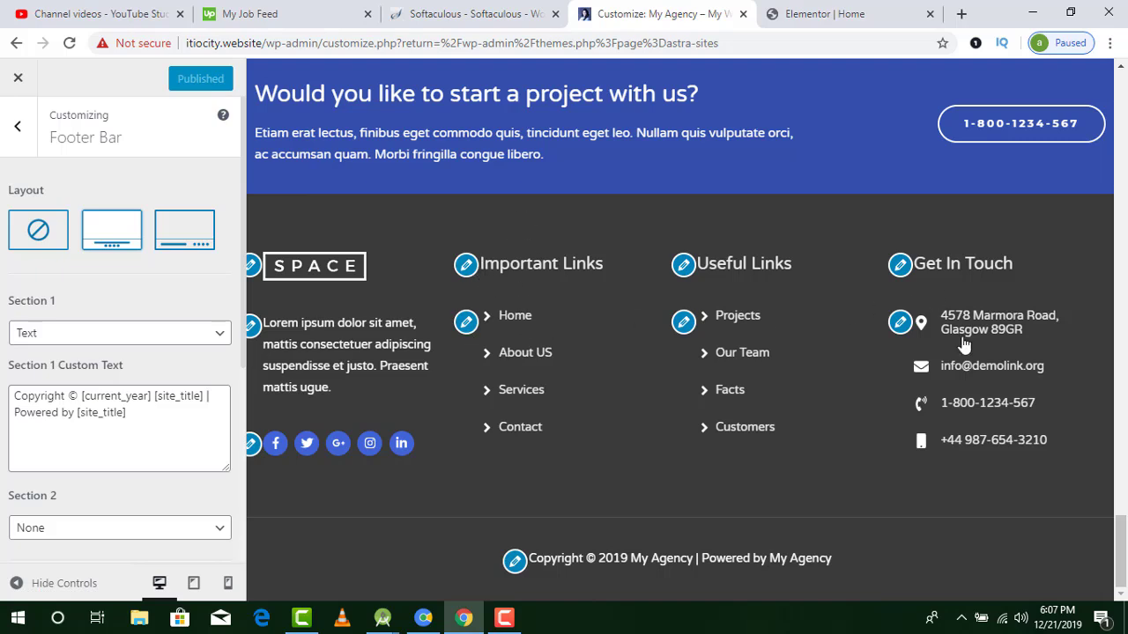
Step: Remove the Image widget holding the SPACE logo from Footer Widget Area 1
left_click(254, 269)
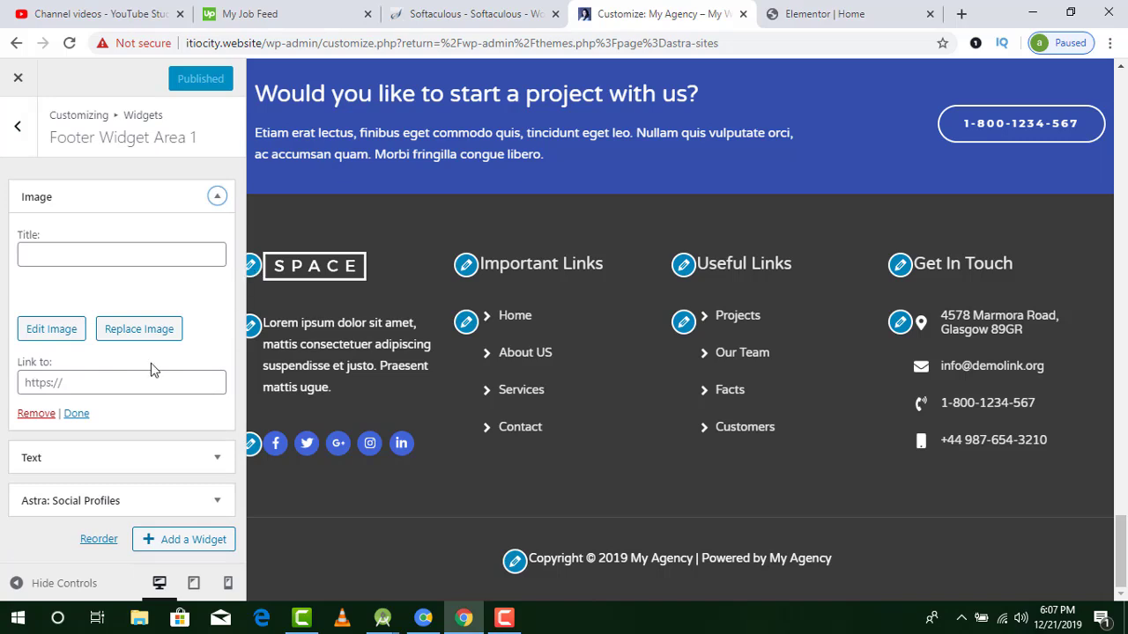
left_click(36, 414)
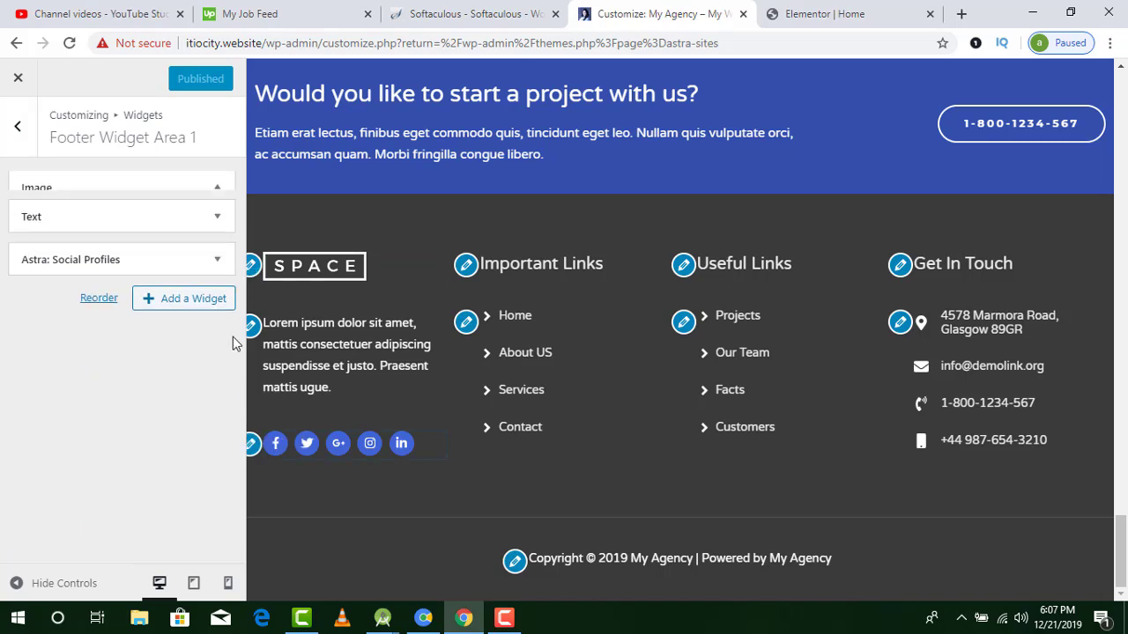
Step: Examine the footer's text, social profile, Important Links and list icon widgets without changing them, and return to the top of the page preview
left_click(215, 199)
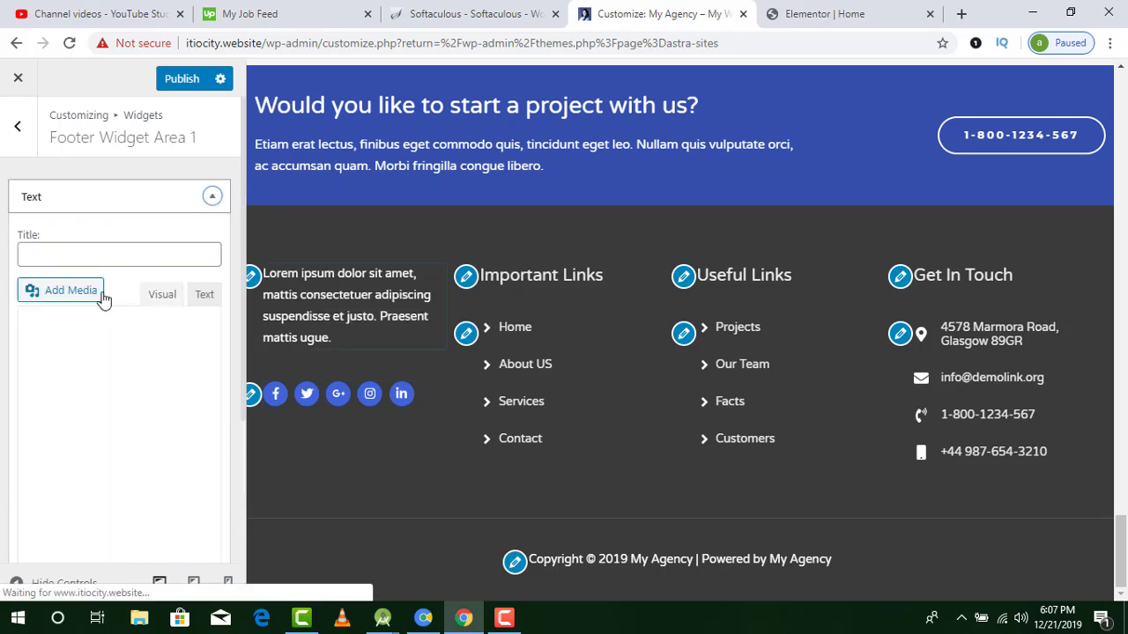
left_click(149, 424)
left_click_drag(149, 423, 13, 354)
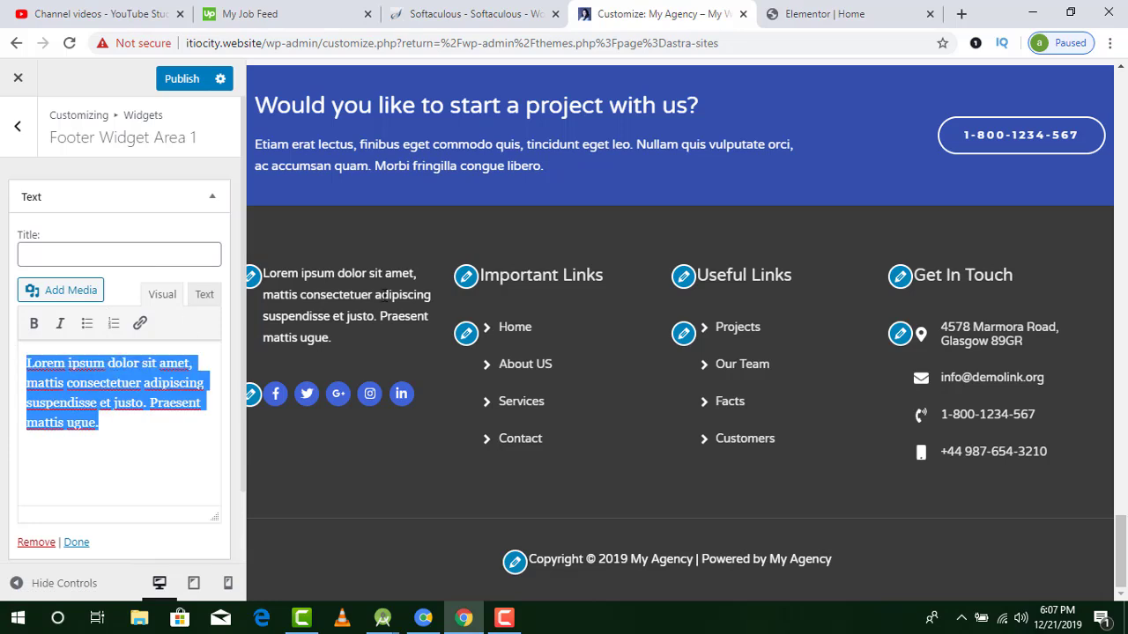
left_click_drag(303, 274, 306, 296)
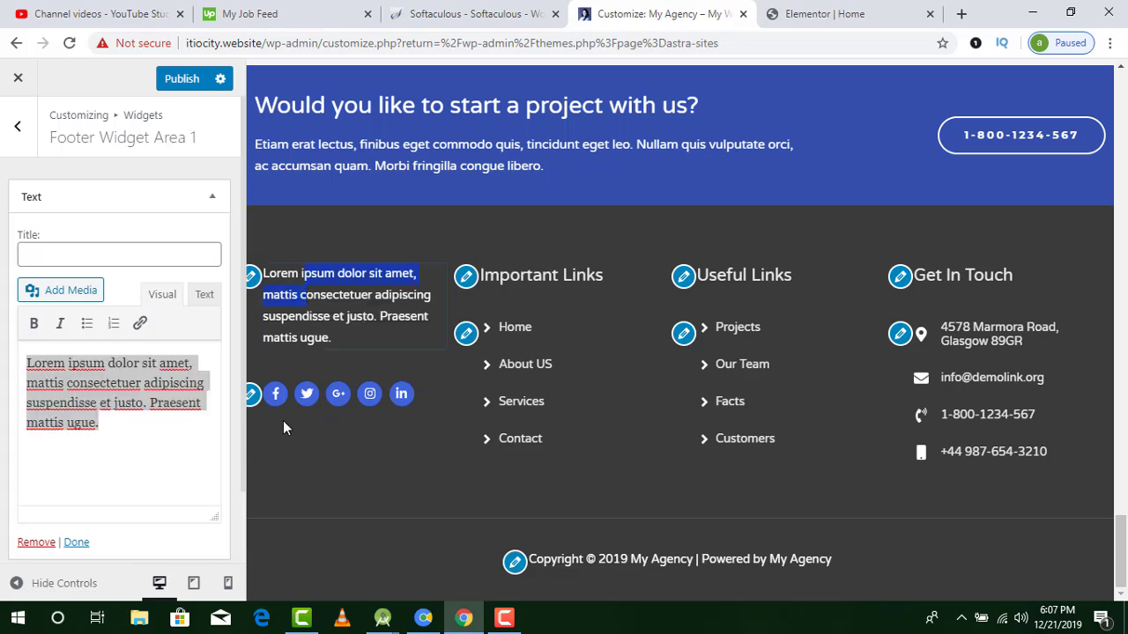
left_click(252, 396)
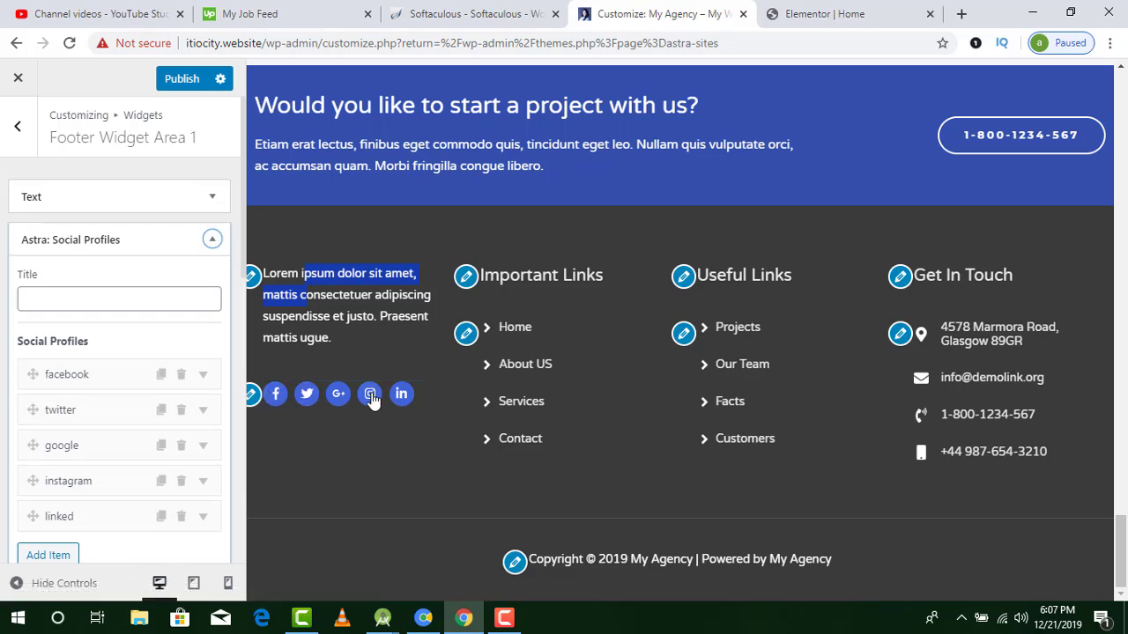
left_click(468, 289)
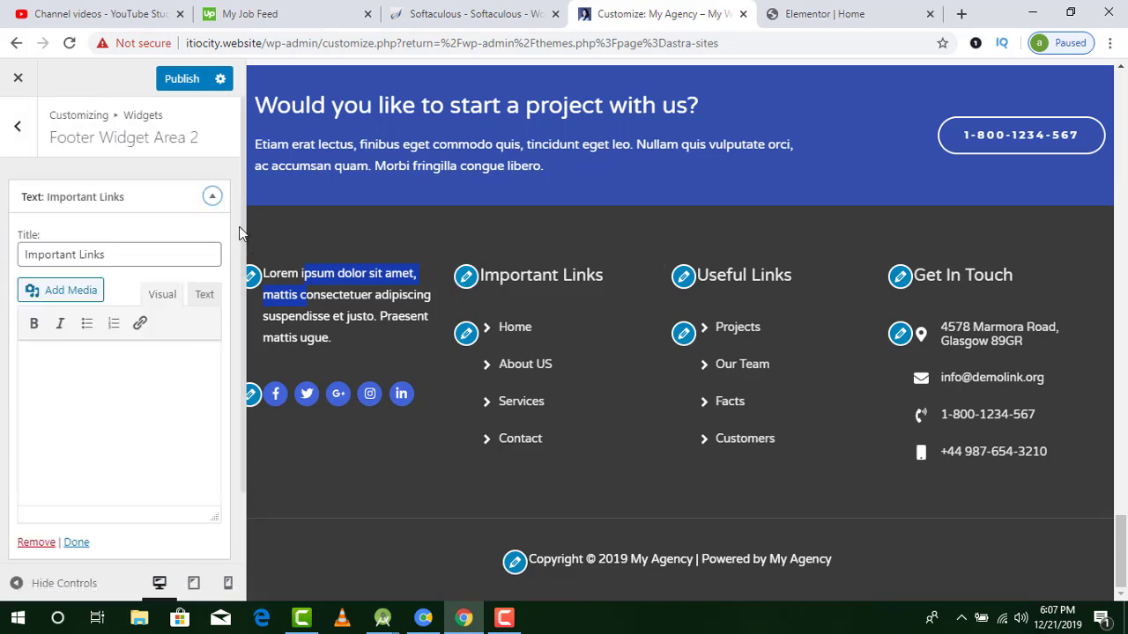
left_click(466, 333)
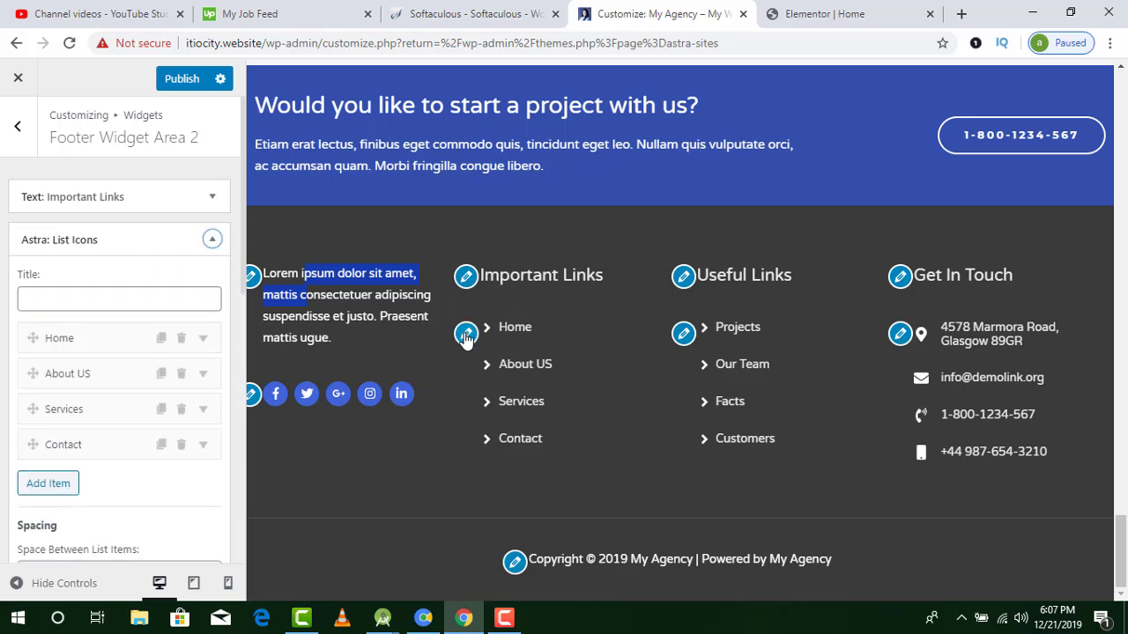
left_click(182, 340)
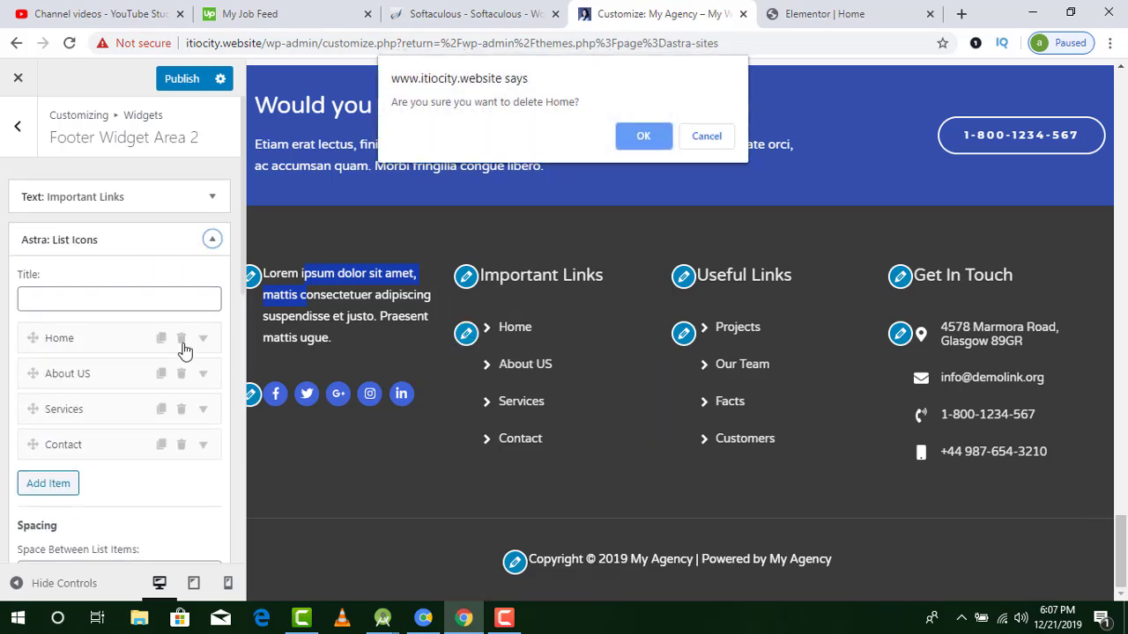
left_click(705, 137)
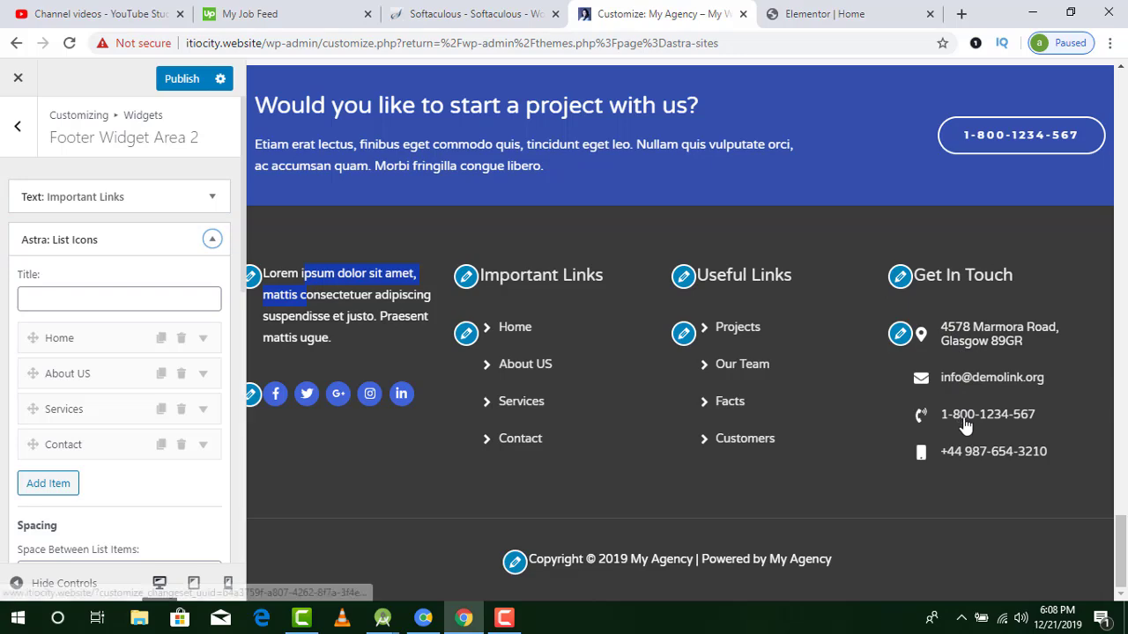
left_click_drag(1121, 533, 1117, 88)
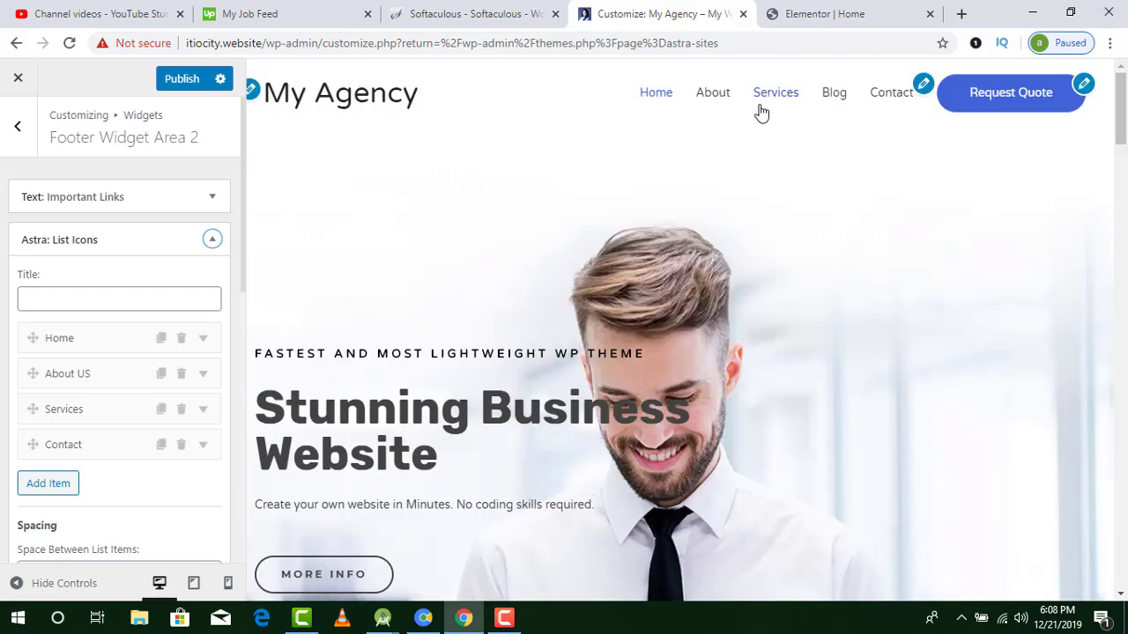
Step: Publish the footer changes and load the live homepage at itiocity.website in place of the Elementor Home editor, discarding unsaved edits there
left_click(181, 81)
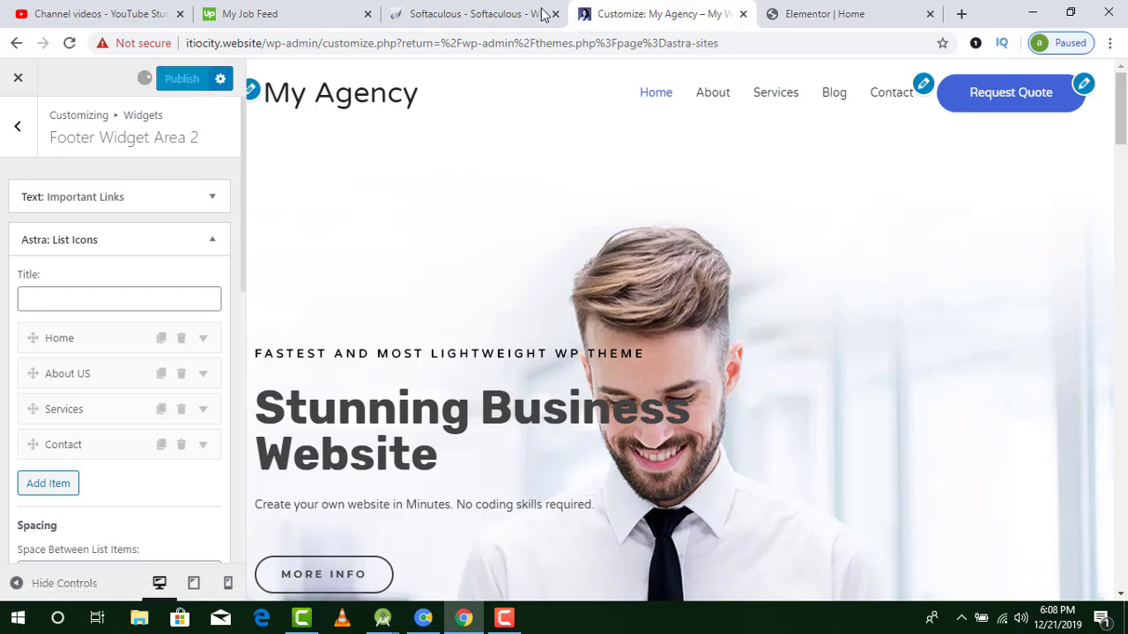
left_click(844, 14)
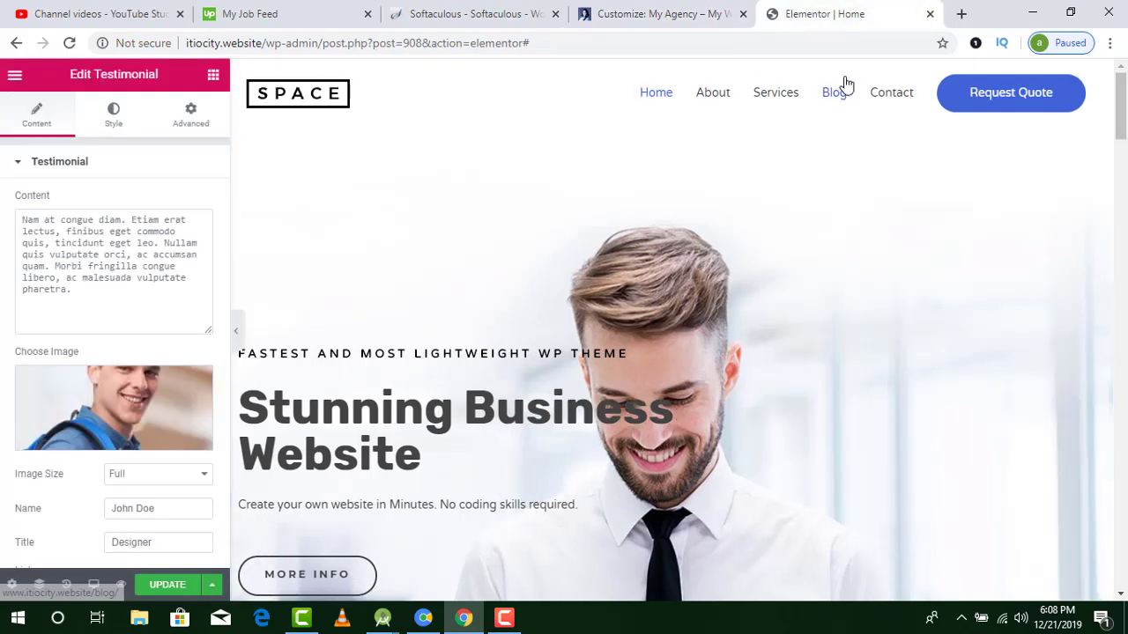
left_click_drag(586, 40, 269, 43)
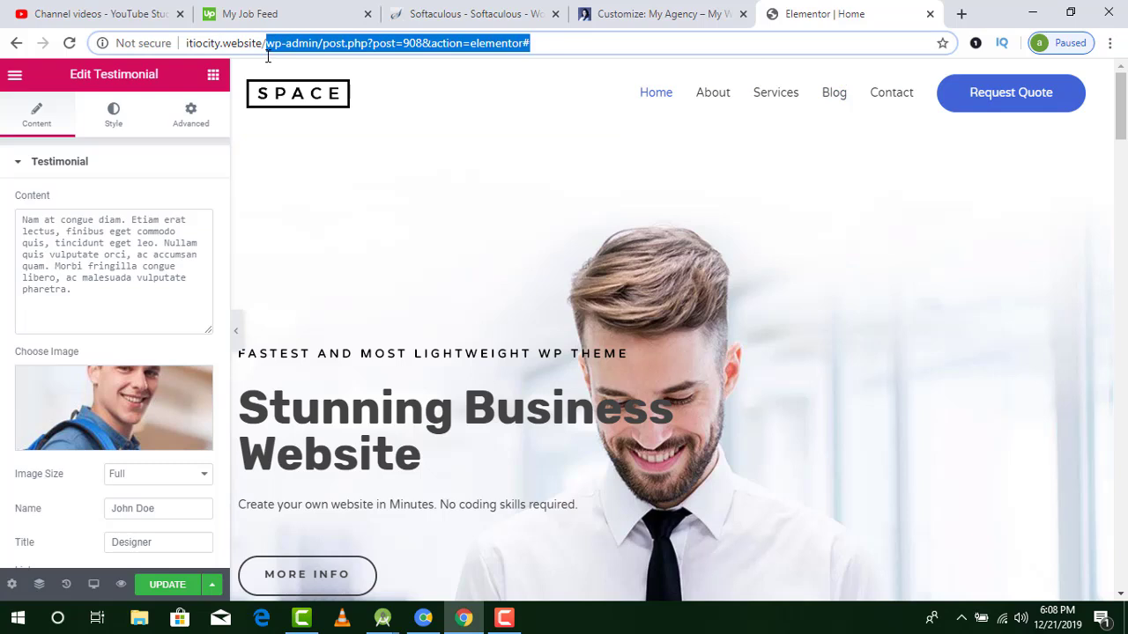
key("BackSpace")
key("Return")
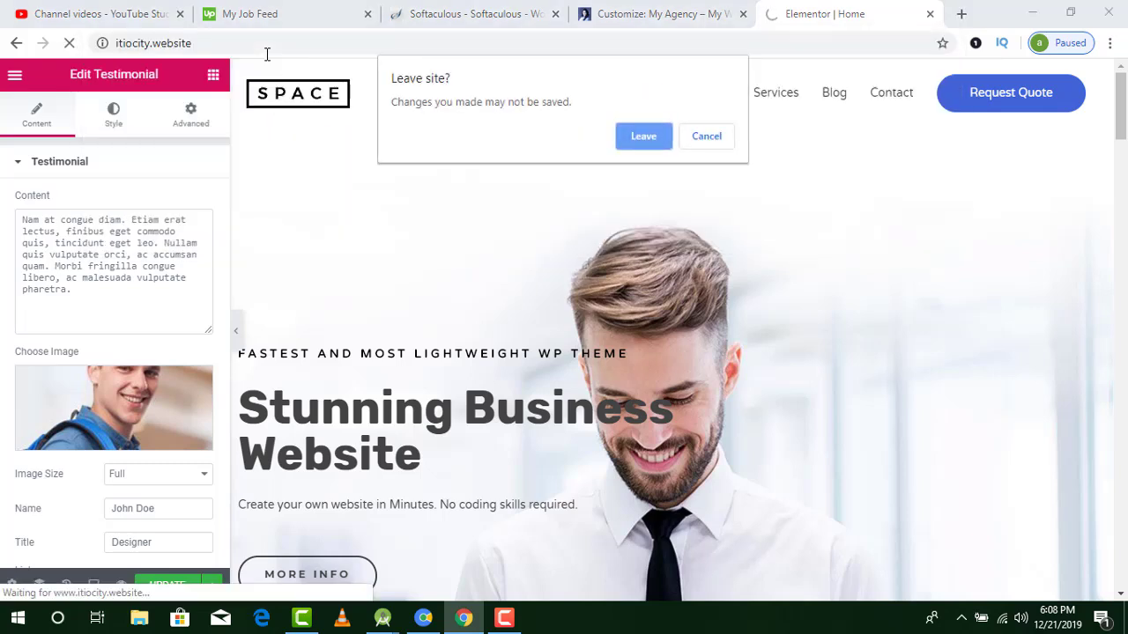
key("Return")
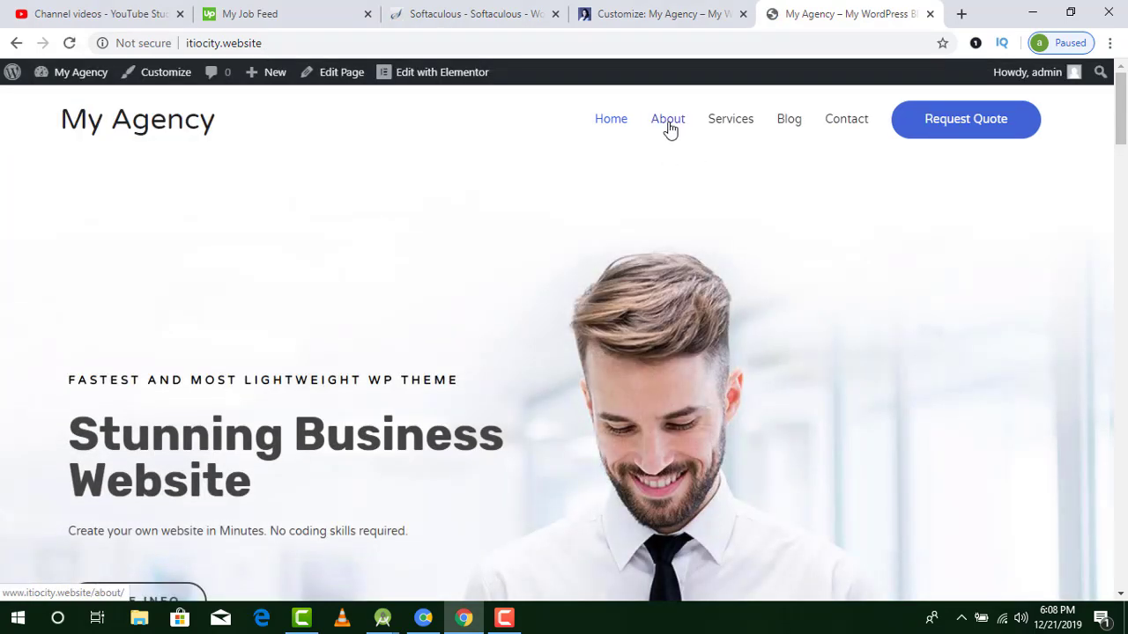
Step: Review the live About and Services pages of the website
left_click(670, 129)
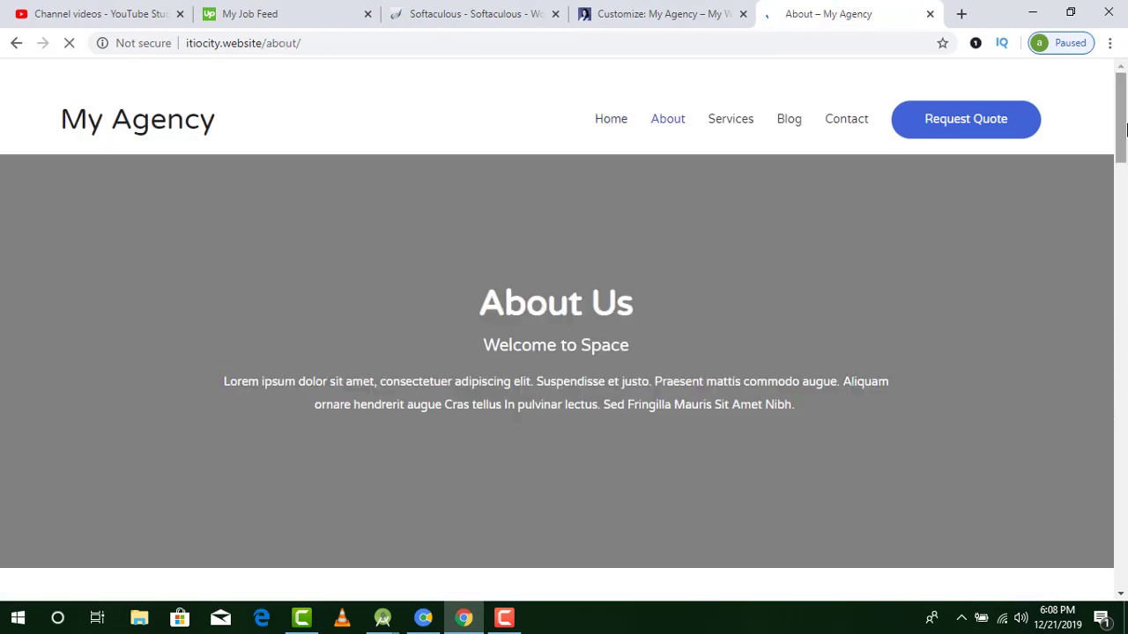
left_click_drag(1121, 141, 1101, 306)
left_click_drag(1120, 436, 1102, 100)
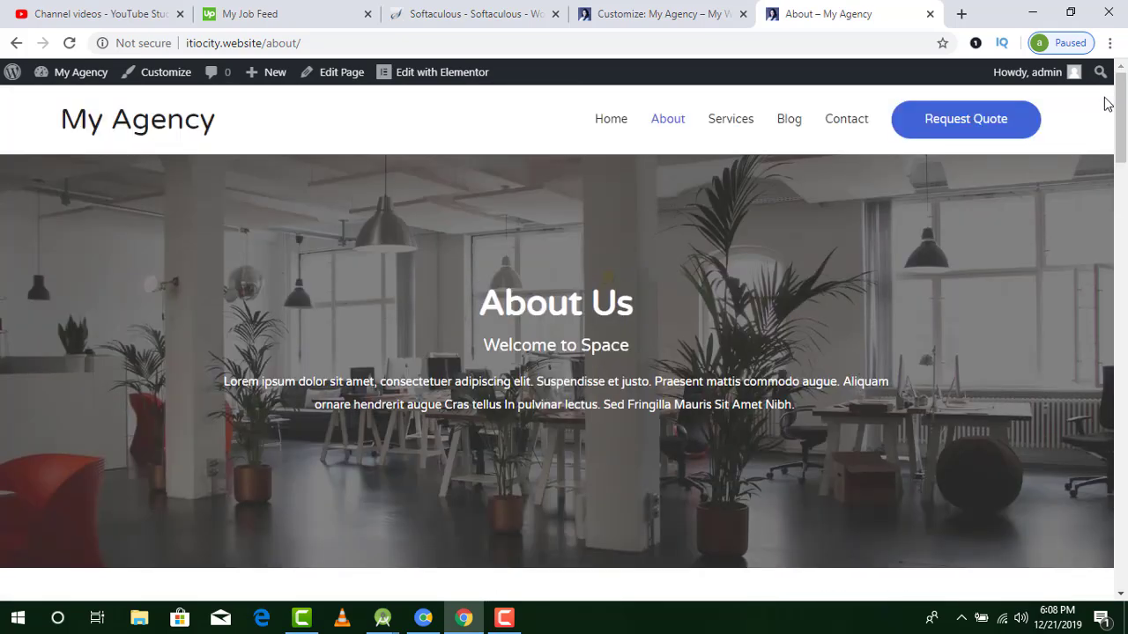
left_click(730, 123)
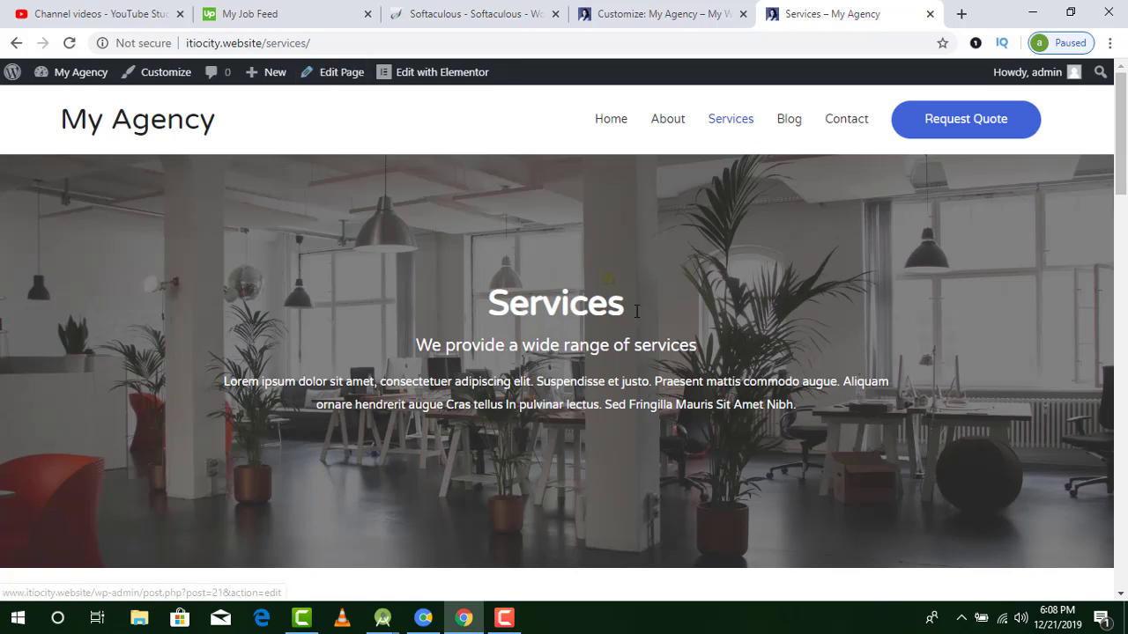
mouse_move(1120, 132)
left_mouse_down()
mouse_move(1121, 468)
mouse_move(1120, 133)
left_mouse_up()
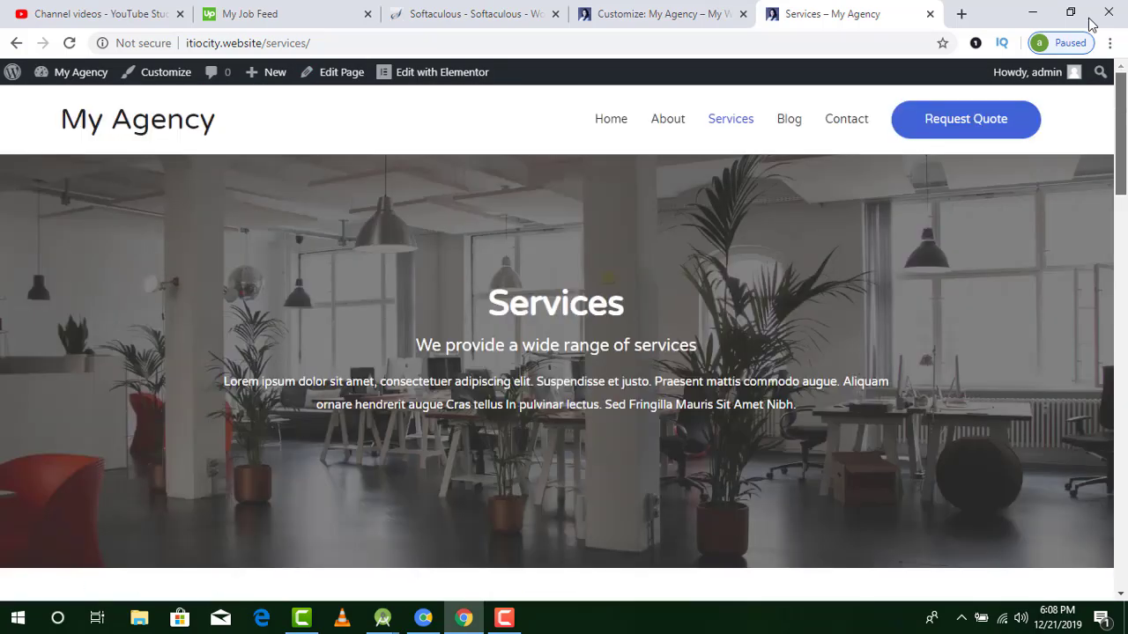
Step: Examine the live Contact page, including its contact details, consultation form fields, embedded map and footer
left_click(847, 129)
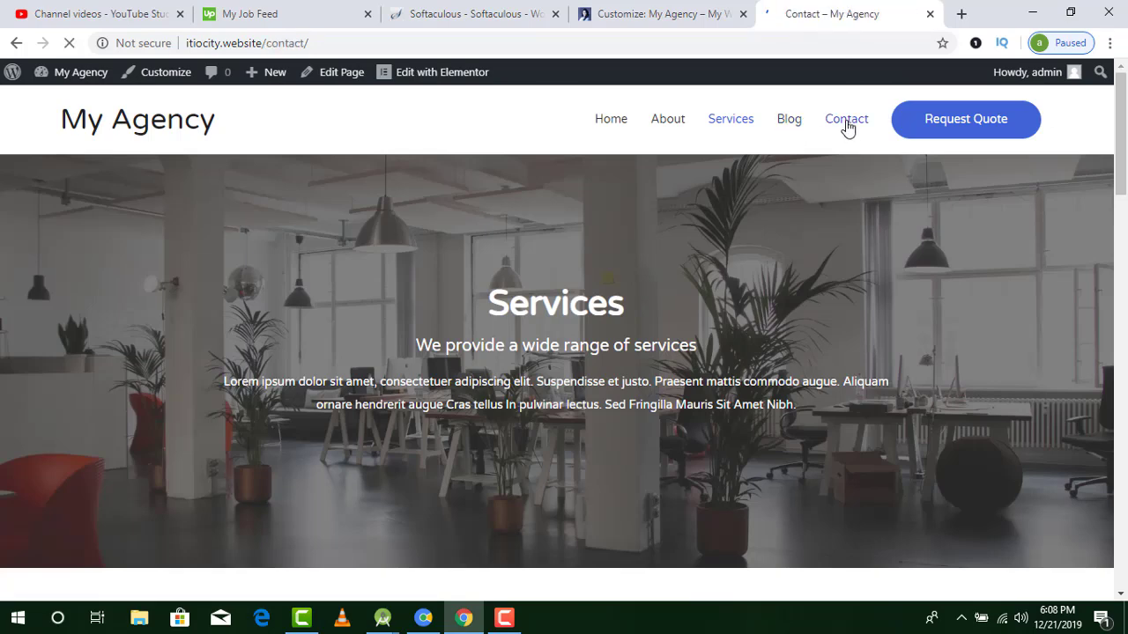
scroll(1126, 141, "down", 3)
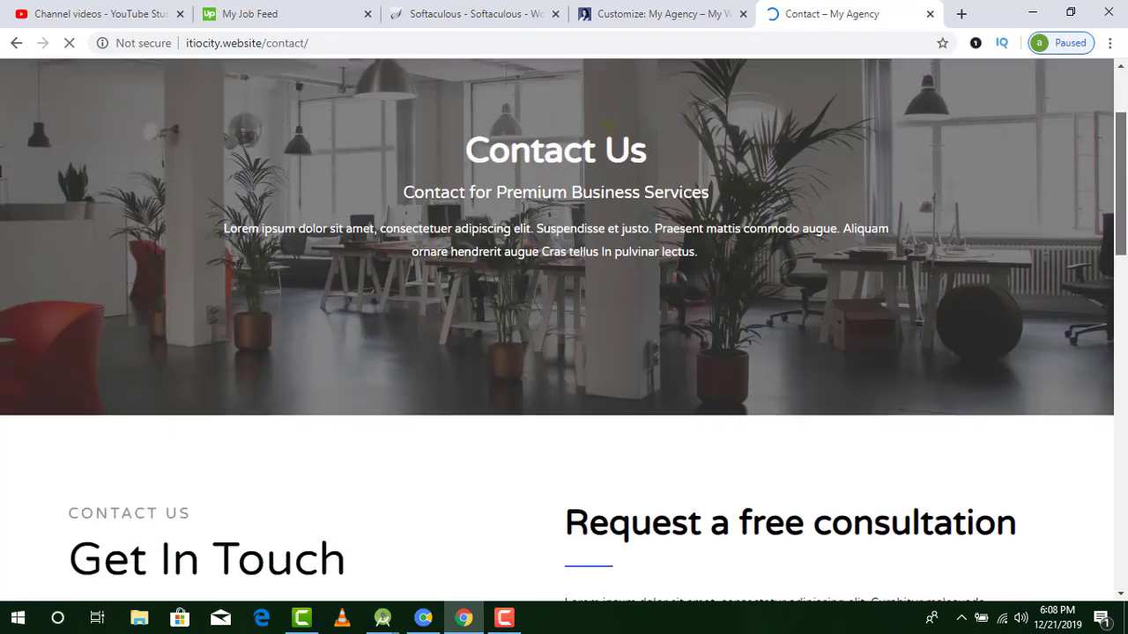
scroll(1124, 176, "down", 4)
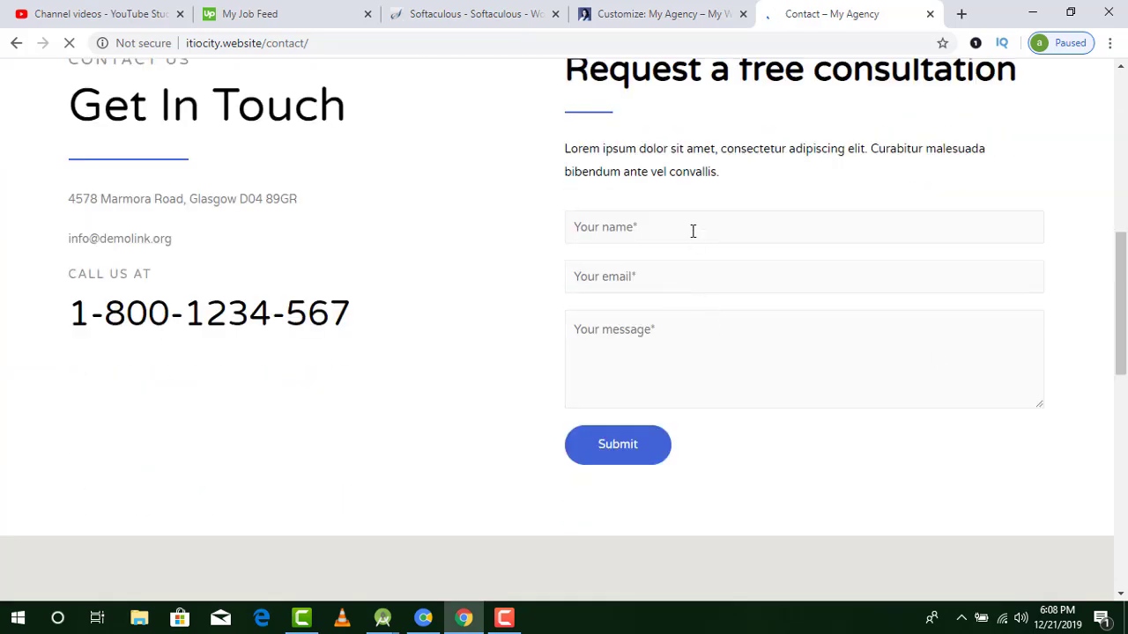
left_click(690, 227)
left_click(692, 280)
left_click(702, 327)
scroll(532, 368, "down", 5)
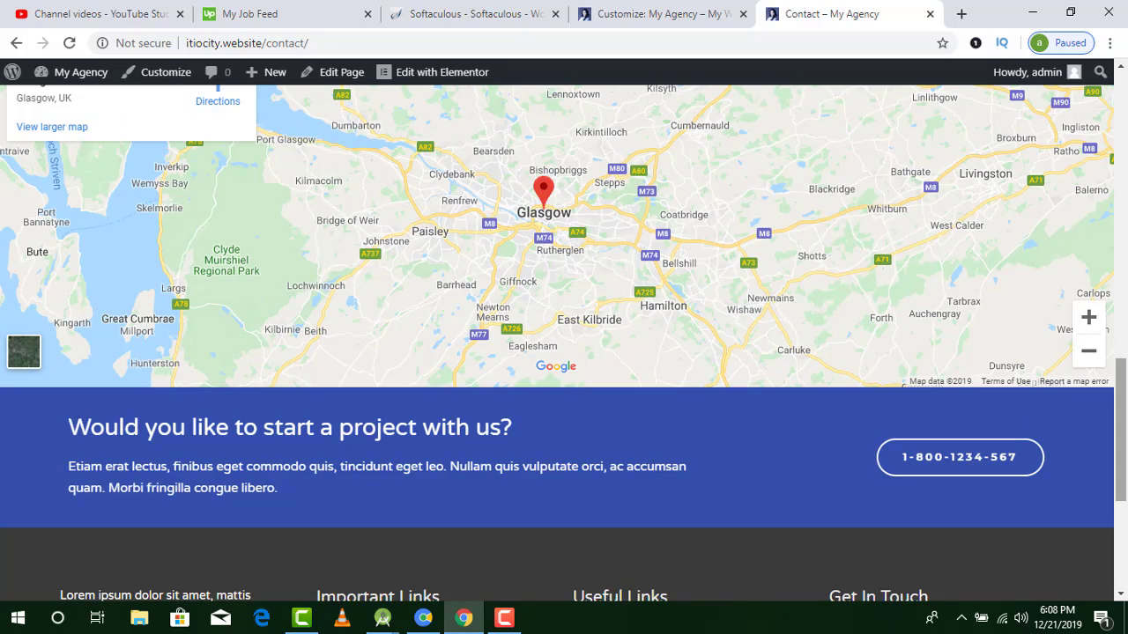
scroll(1121, 422, "down", 2)
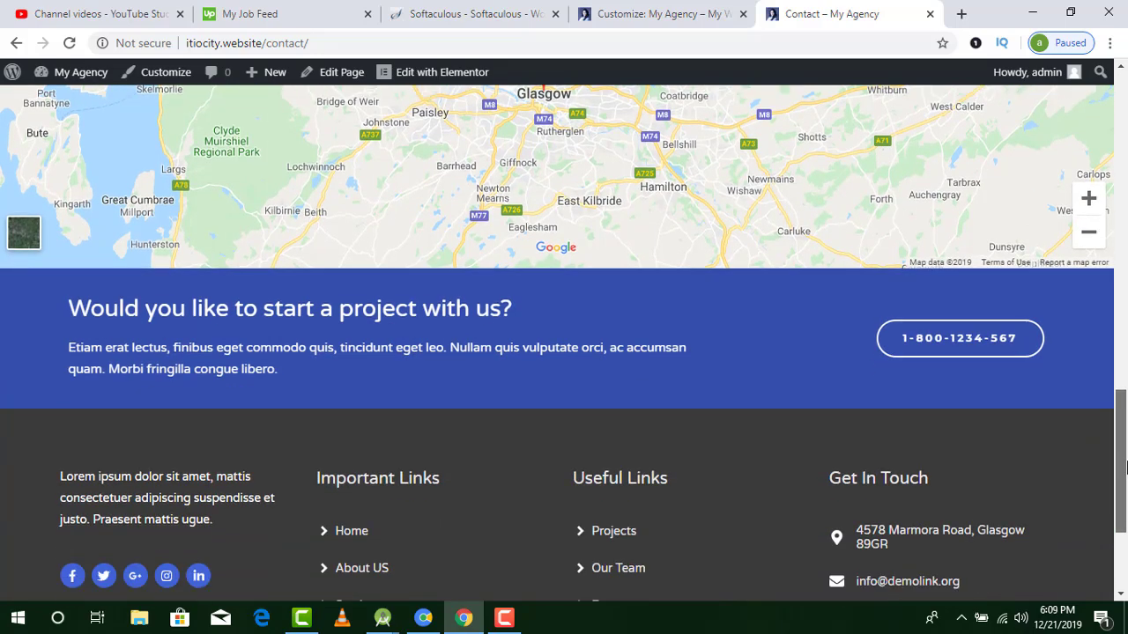
scroll(1103, 344, "up", 5)
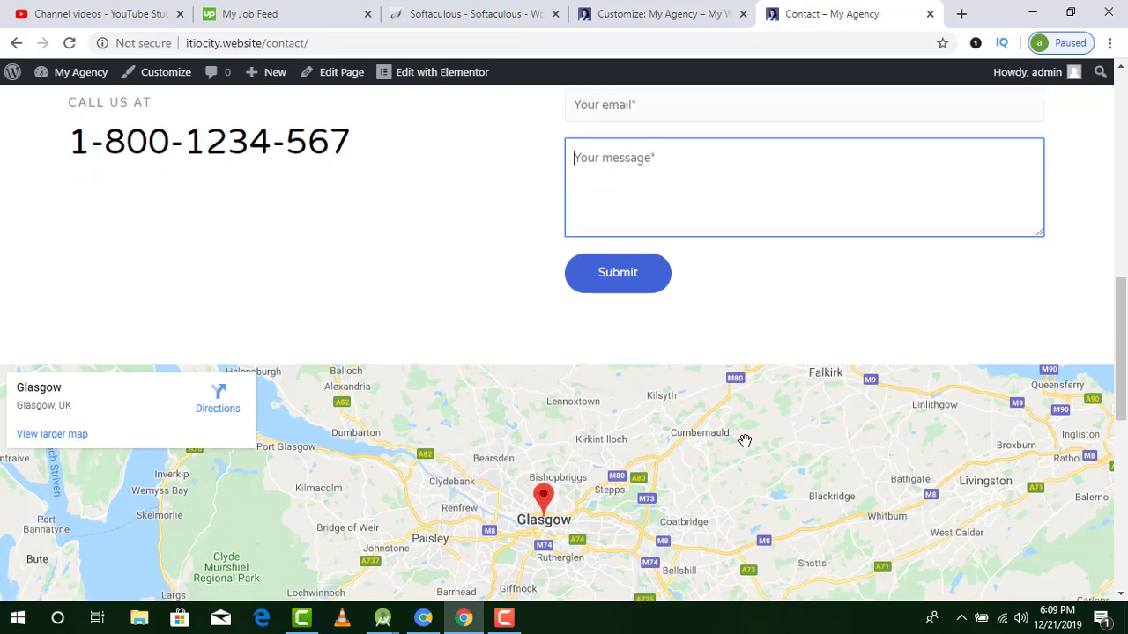
mouse_move(1120, 352)
left_mouse_down()
mouse_move(1121, 382)
mouse_move(1120, 365)
left_mouse_up()
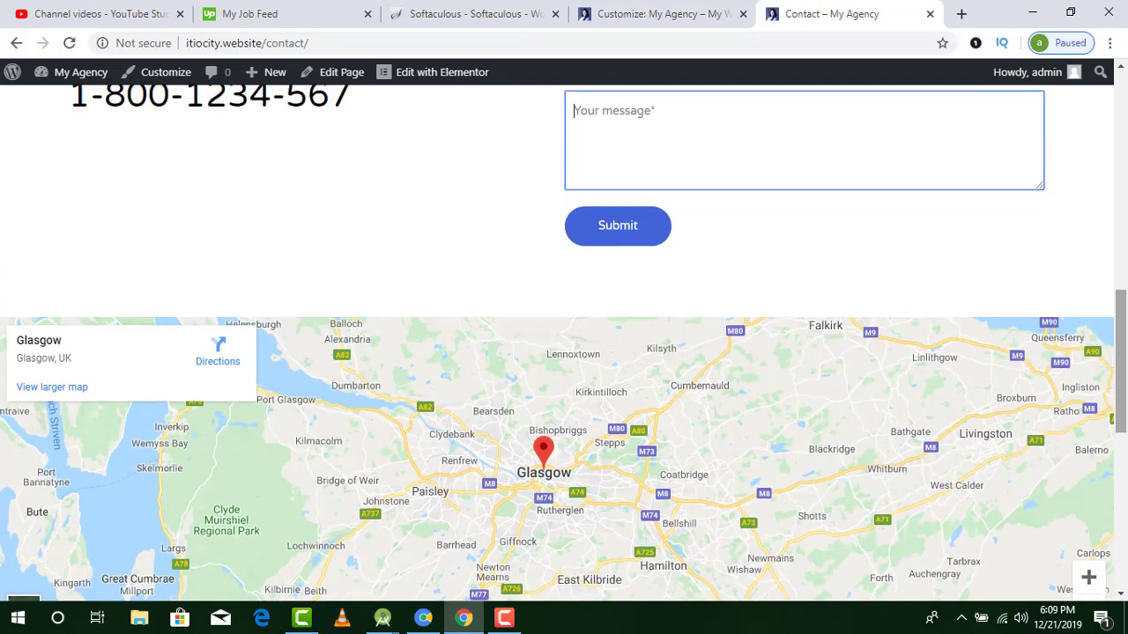
Step: Search the web for Google Maps in a new browser tab and open the site's Contact page for editing in Elementor
left_click(962, 14)
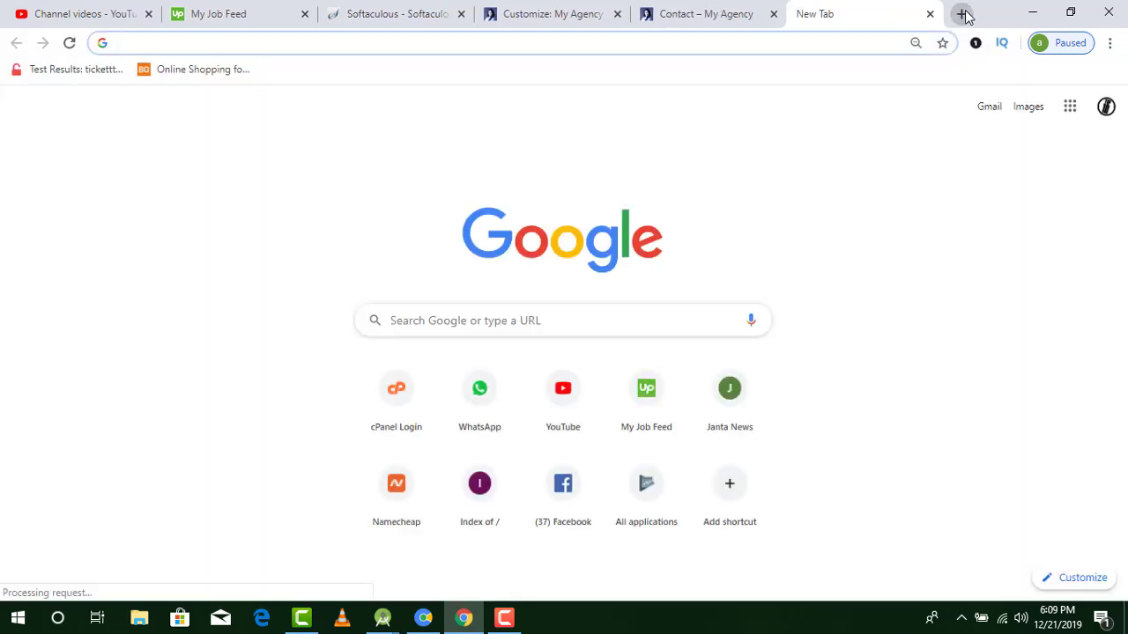
type("google ma")
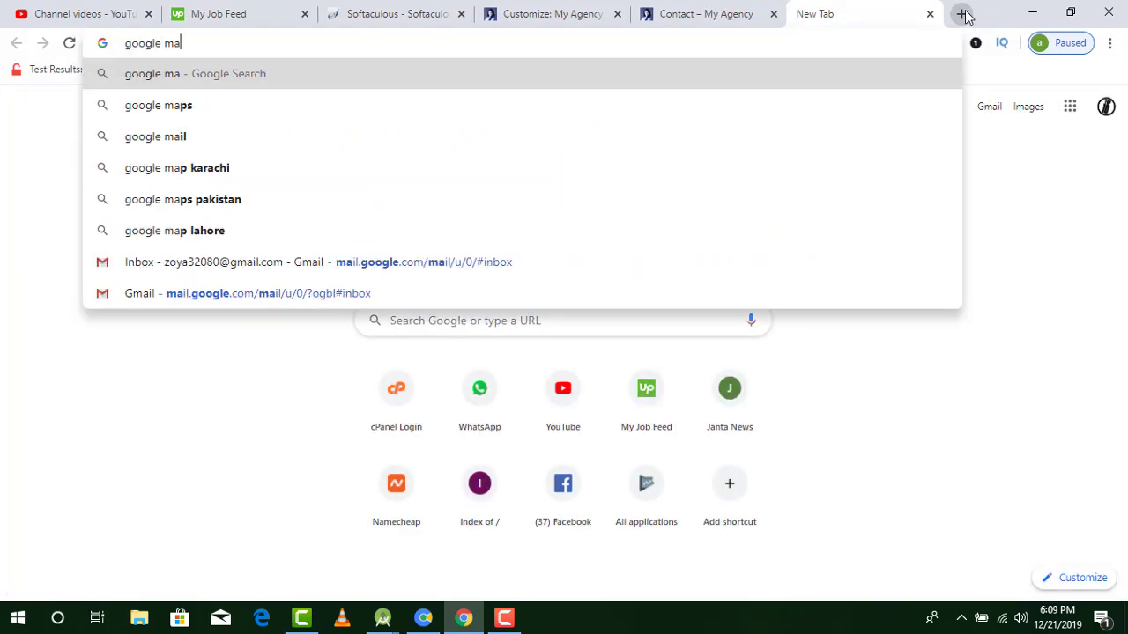
type("p")
key("Return")
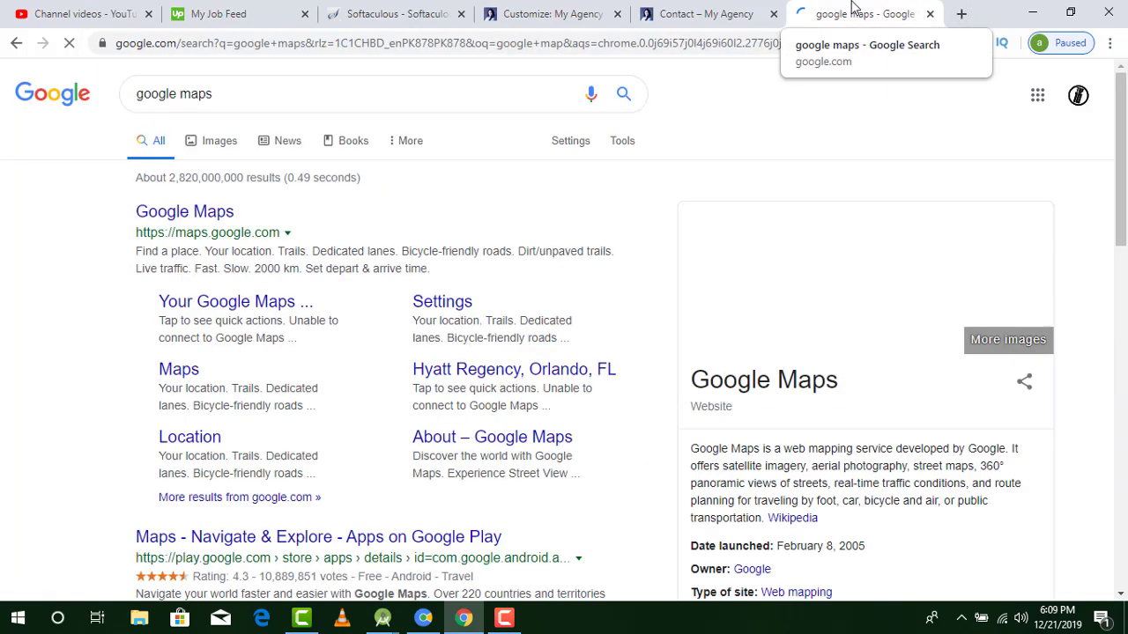
left_click(697, 11)
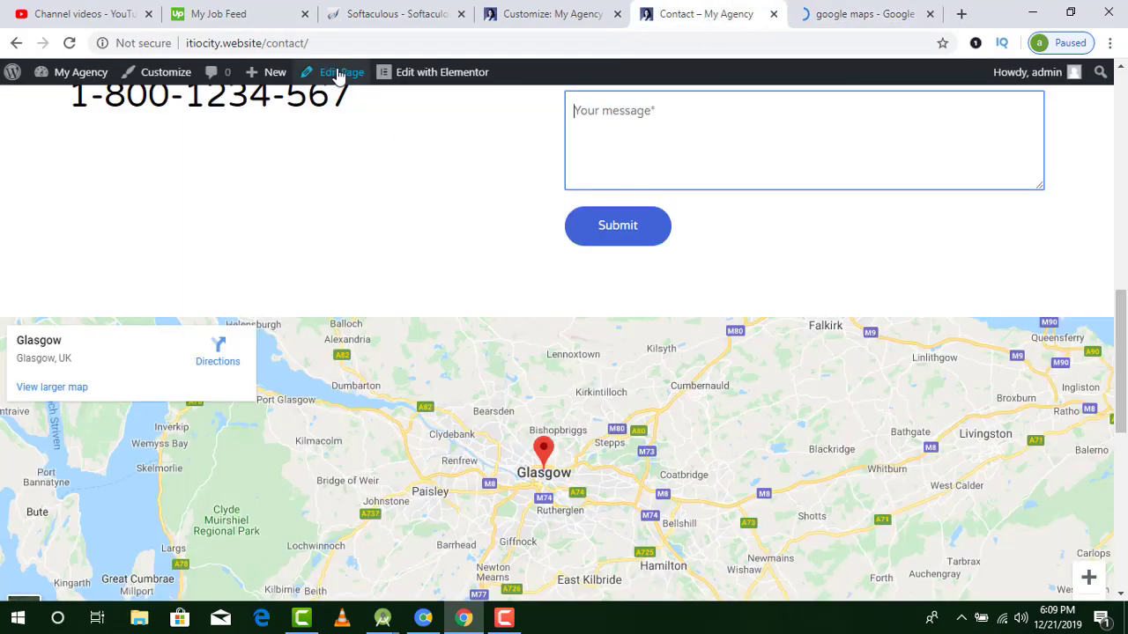
left_click(439, 74)
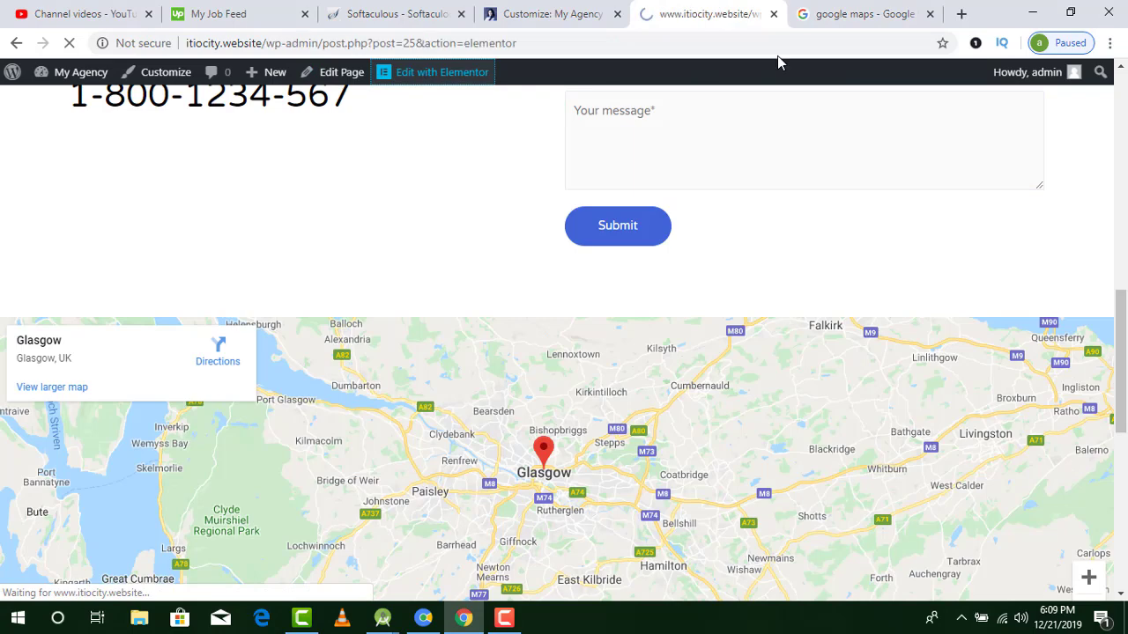
Step: Switch to Google Maps and find the location Bahria Town Phase IV, Rawalpindi
left_click(835, 12)
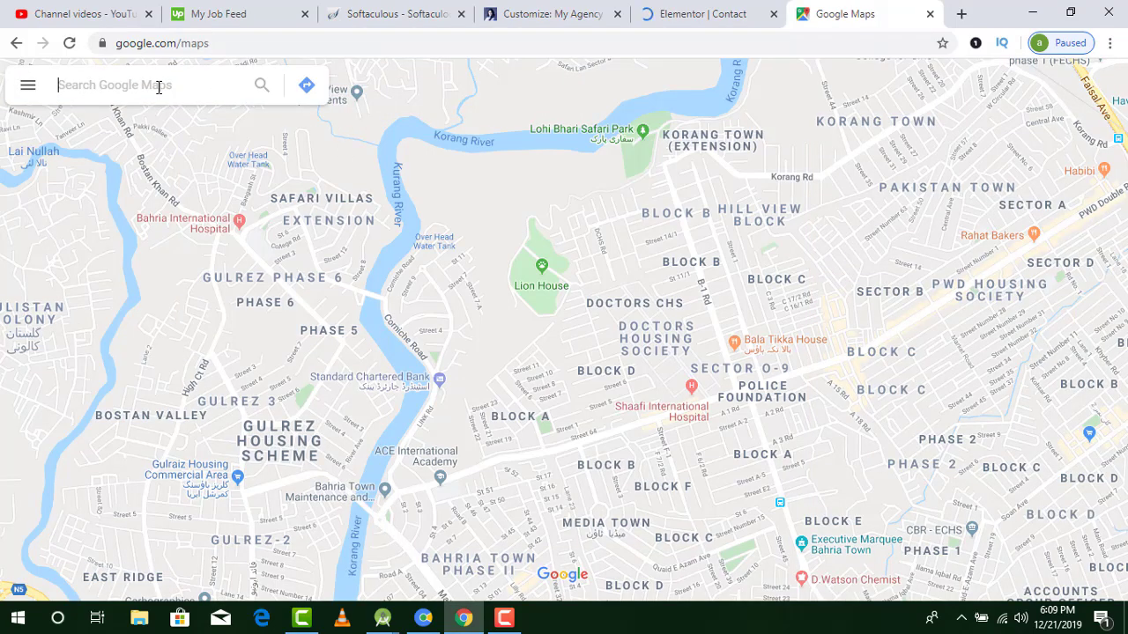
left_click(158, 86)
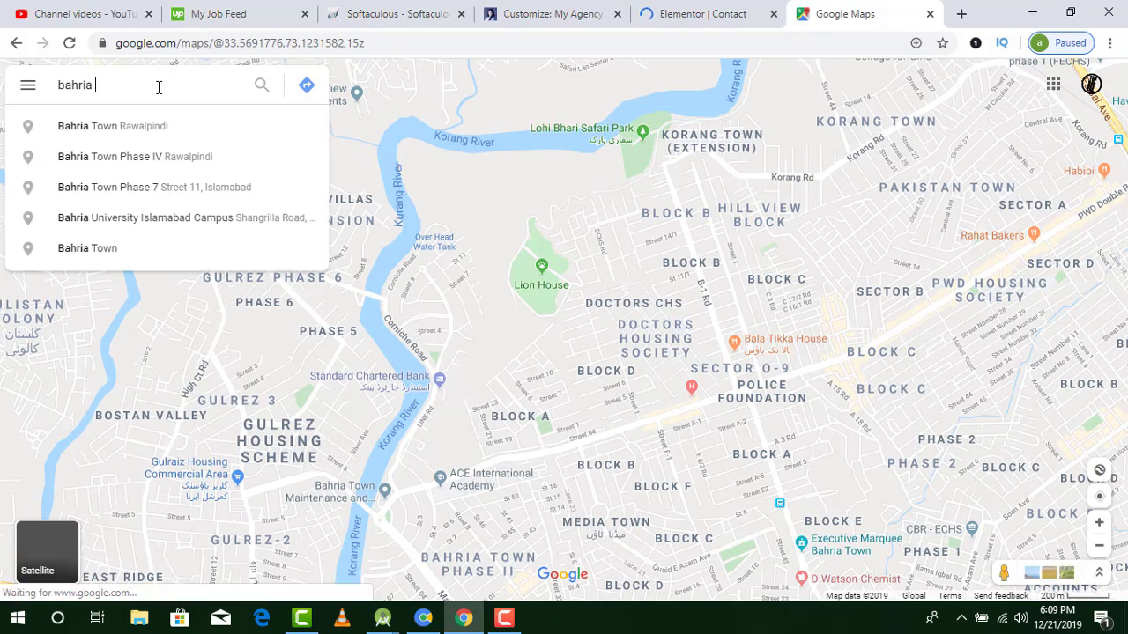
key("Down")
key("Down")
key("Return")
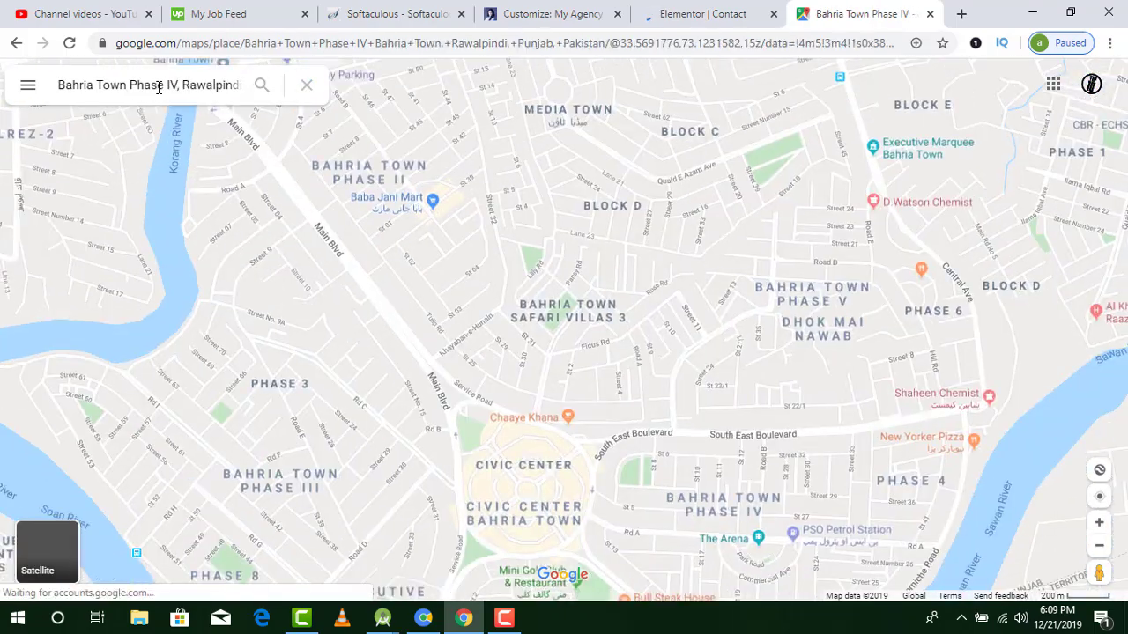